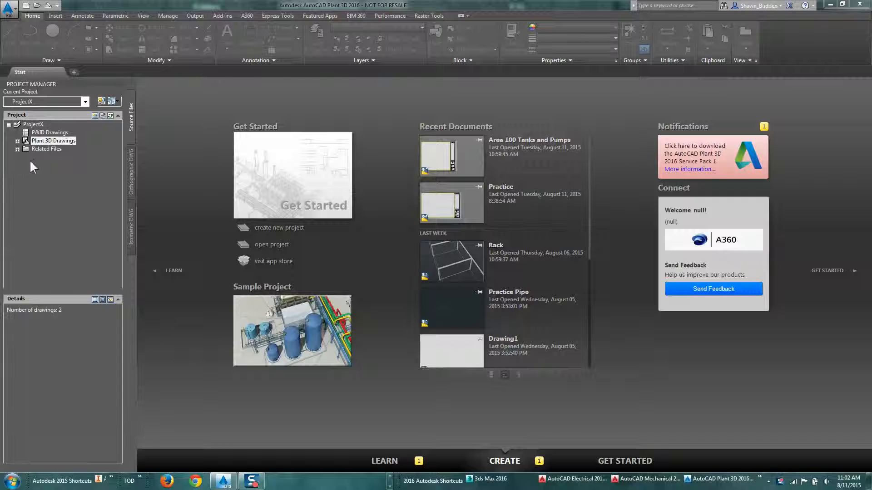
Open the project through Project.xml in the ProjectX folder.
click(281, 248)
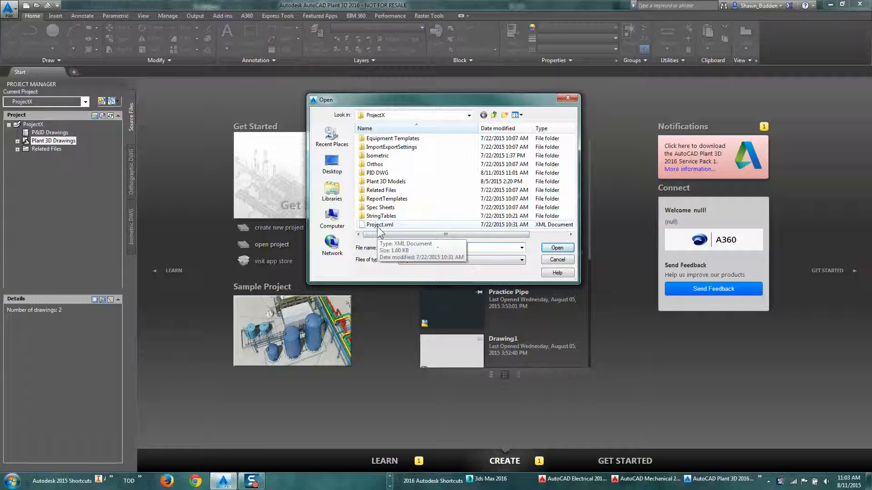
click(557, 249)
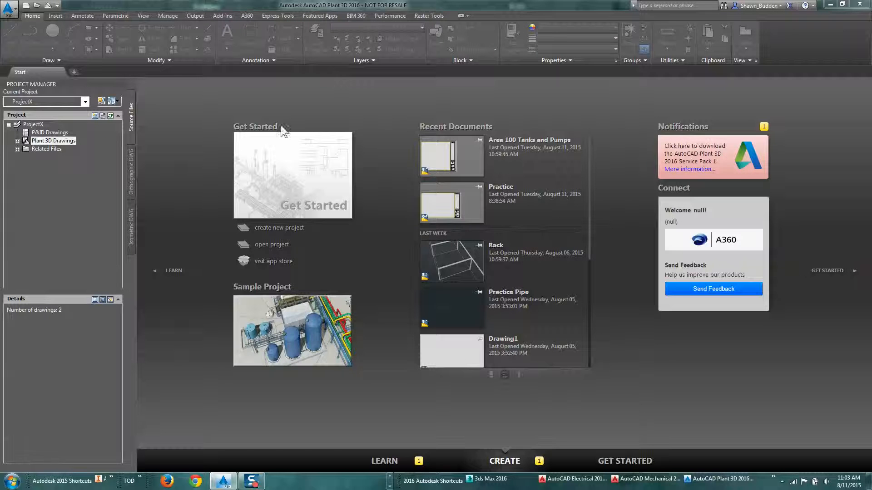
Add an Area 100 folder under P&ID Drawings, merging it with the existing folder on disk.
right_click(28, 133)
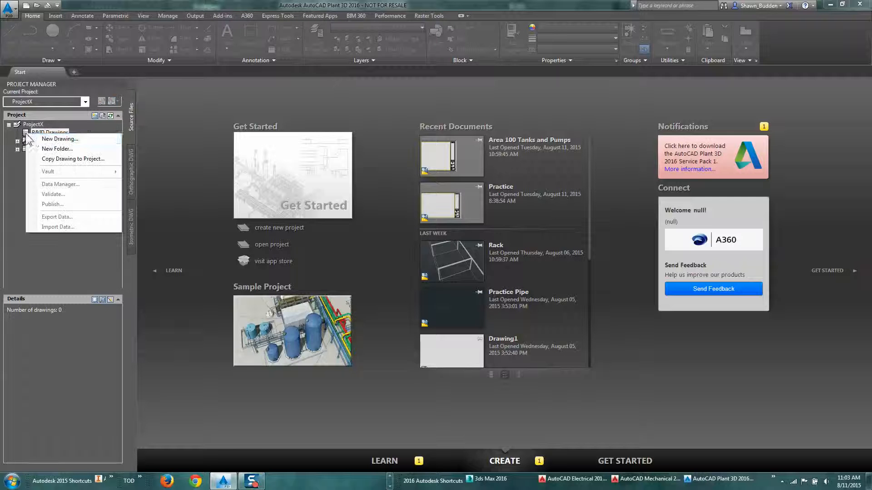
click(46, 155)
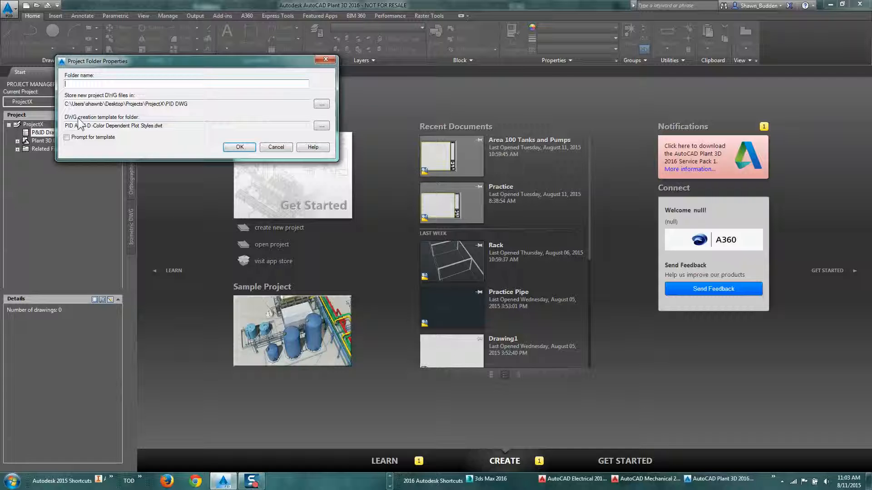
text(Area 100)
key(Return)
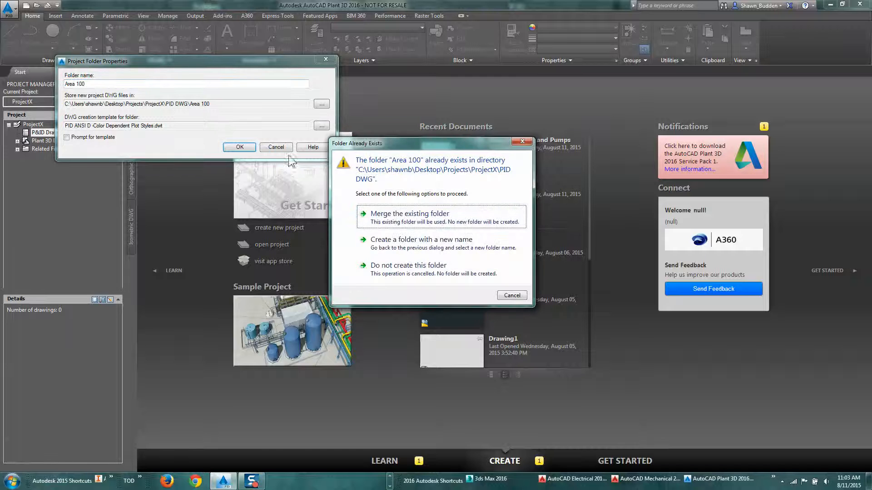
click(379, 219)
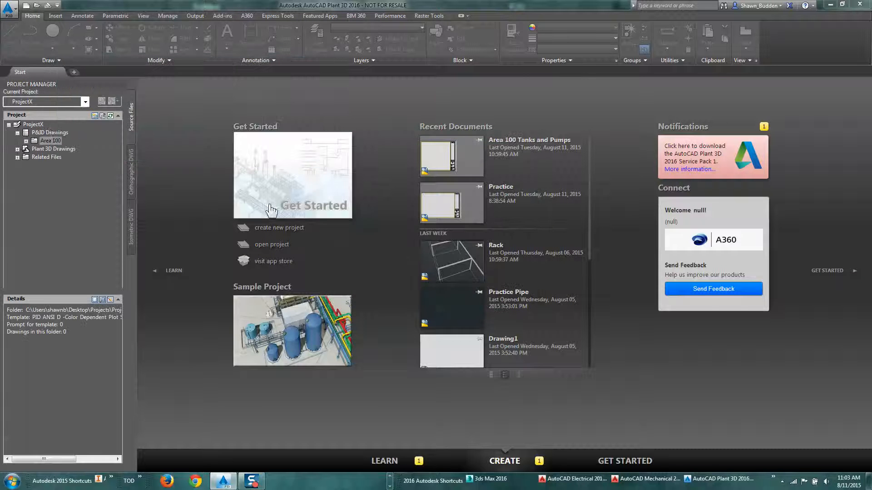
Create a new drawing named Pumps and Tanks in the Area 100 folder.
right_click(34, 140)
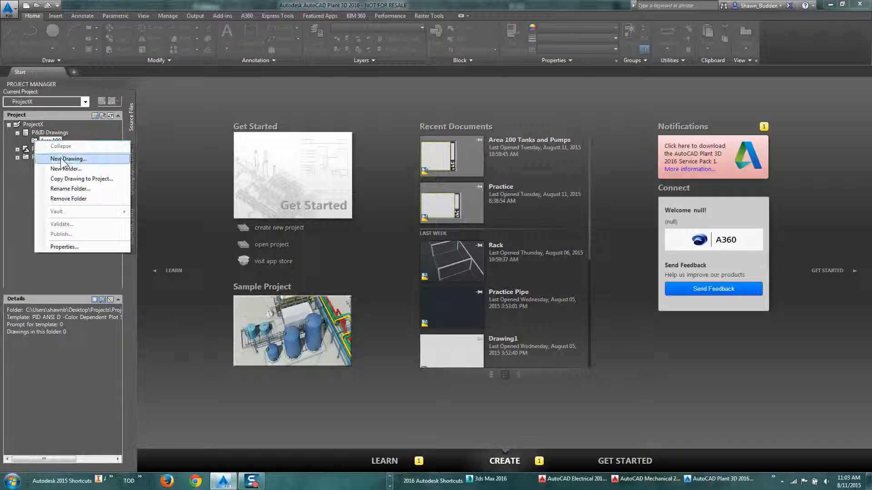
click(60, 158)
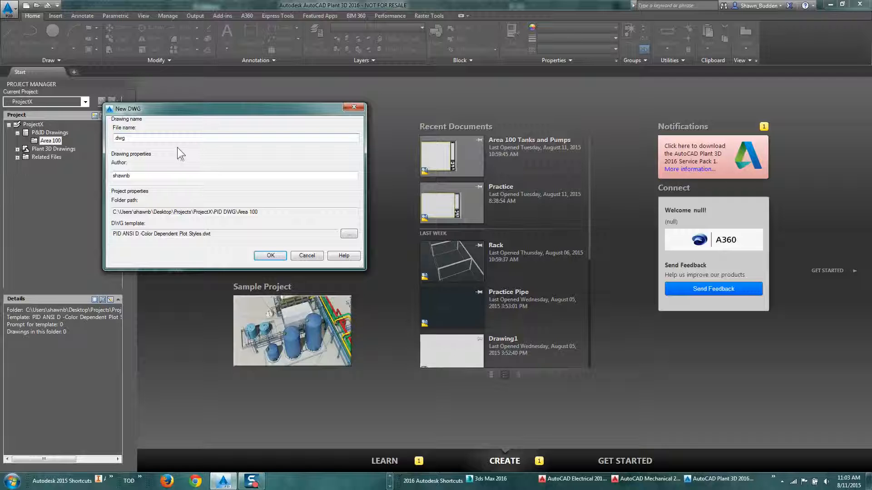
text(Pumps and Tanks)
click(264, 255)
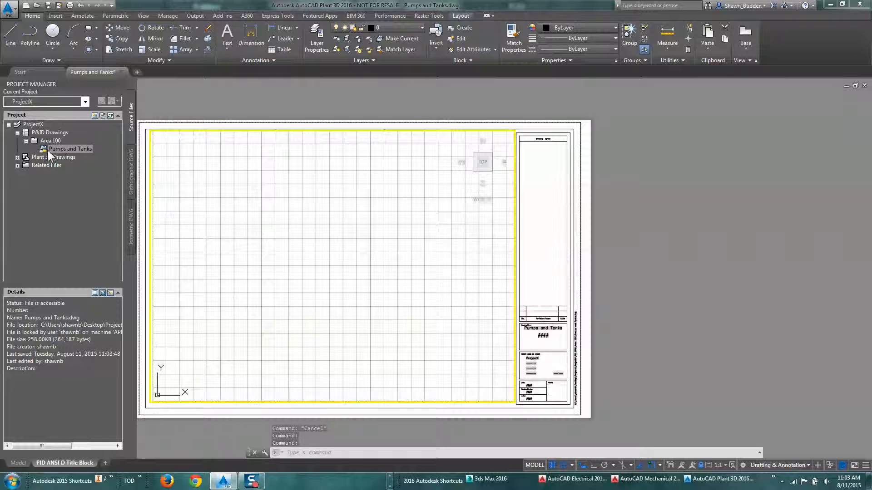
Switch the workspace to PID PIP.
mouse_move(401, 291)
middle_down()
mouse_move(585, 288)
mouse_move(555, 289)
middle_up()
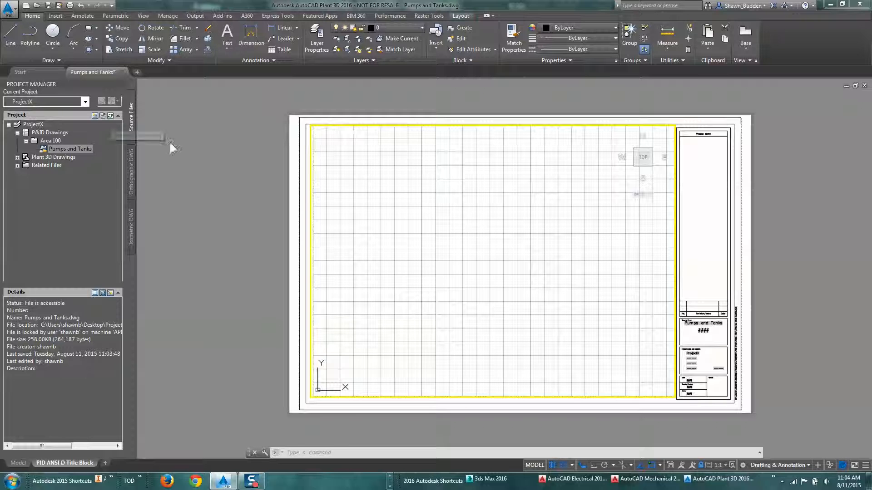
click(808, 465)
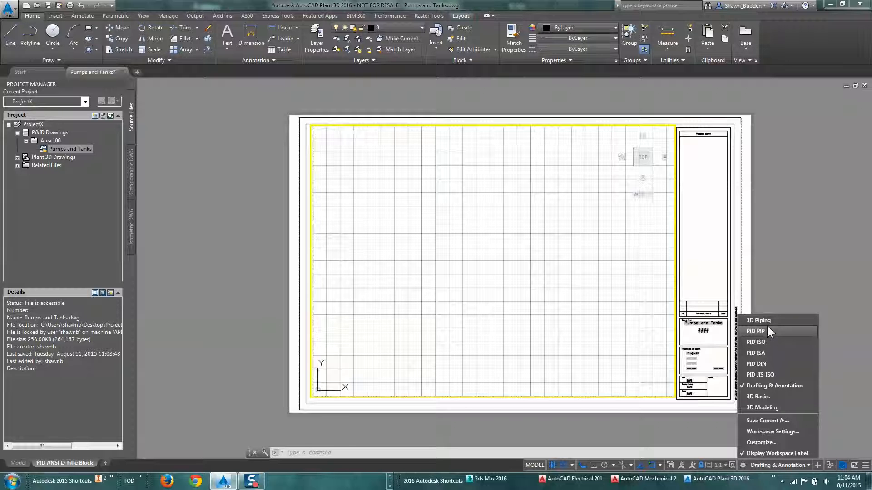
click(781, 330)
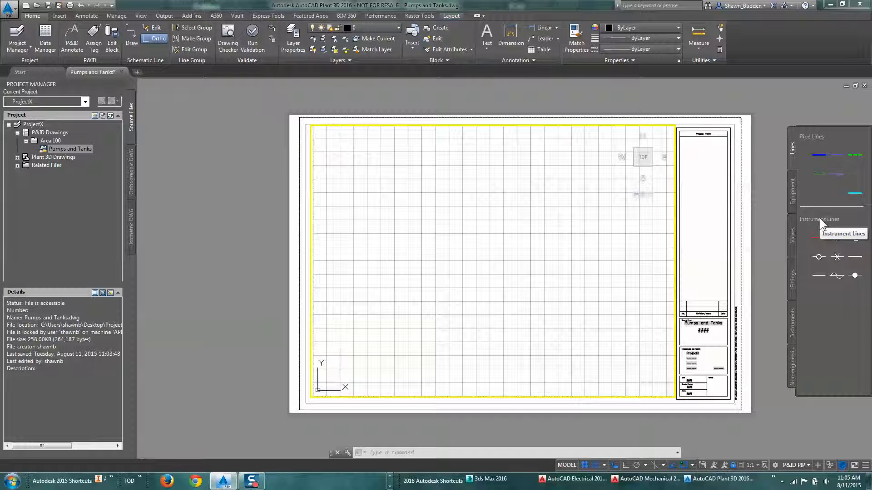
Start inserting a Dome Roof Tank from the storage tank equipment symbols.
click(794, 192)
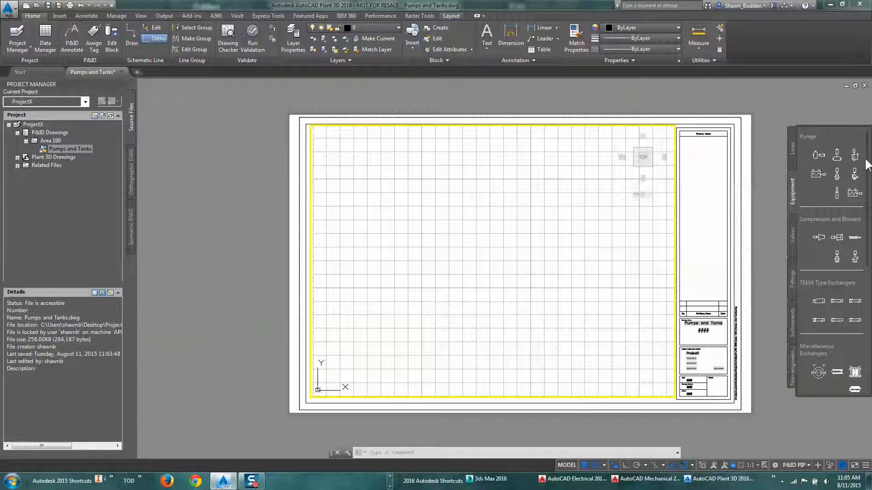
drag(868, 165, 870, 269)
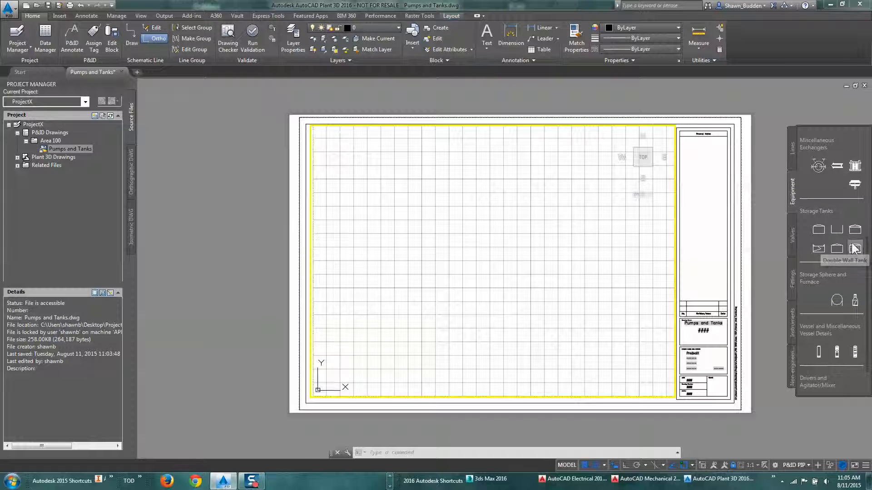
click(820, 231)
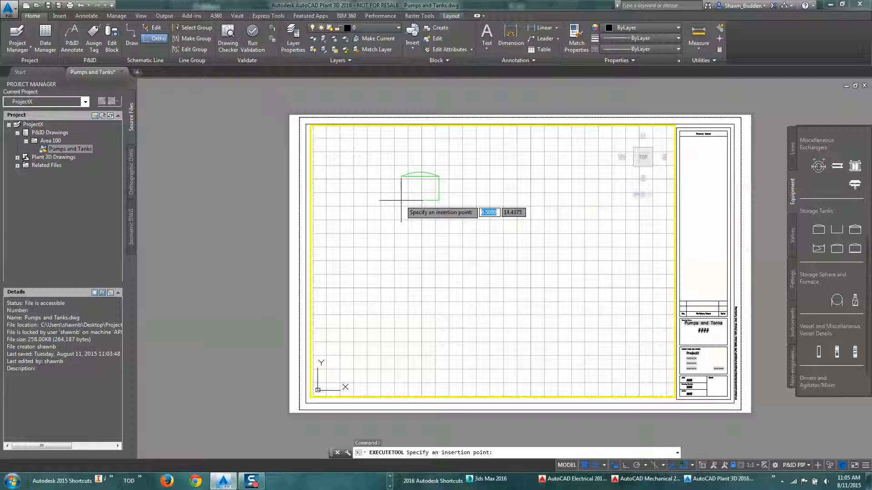
Turn grid snap off and switch it back on in the drafting settings.
key(F9)
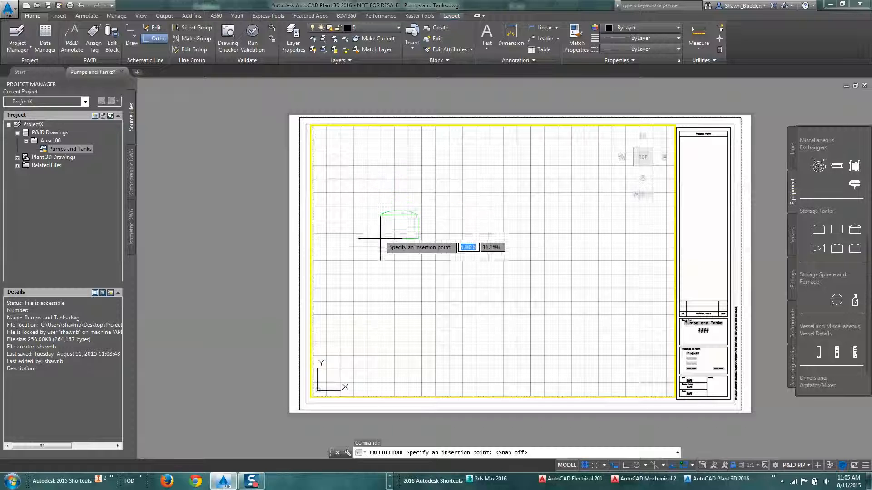
scroll(388, 253, up, 2)
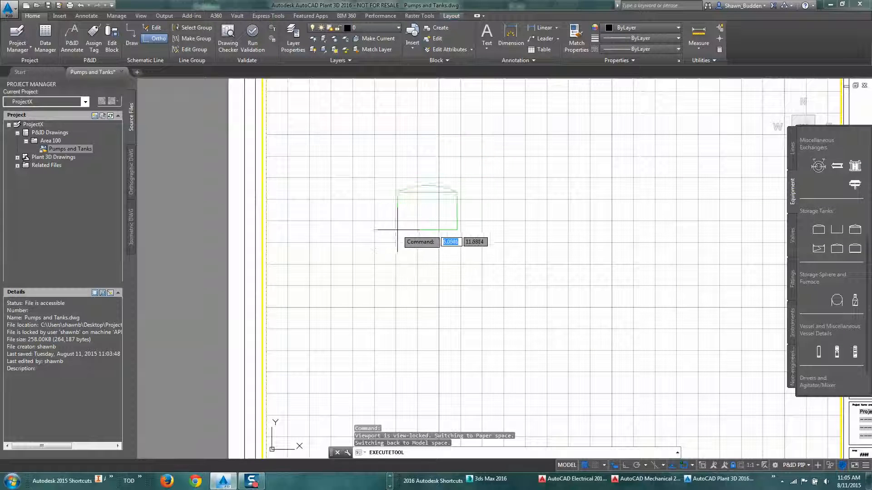
shift+right_click(395, 227)
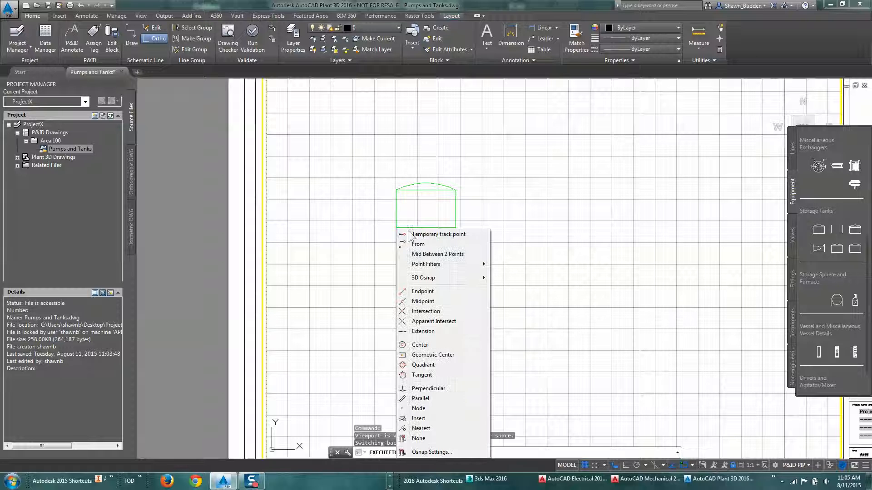
click(425, 453)
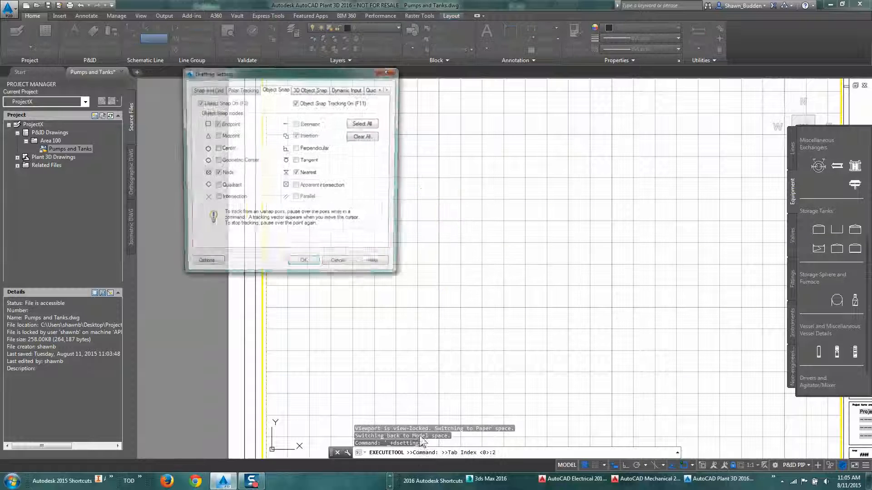
click(194, 89)
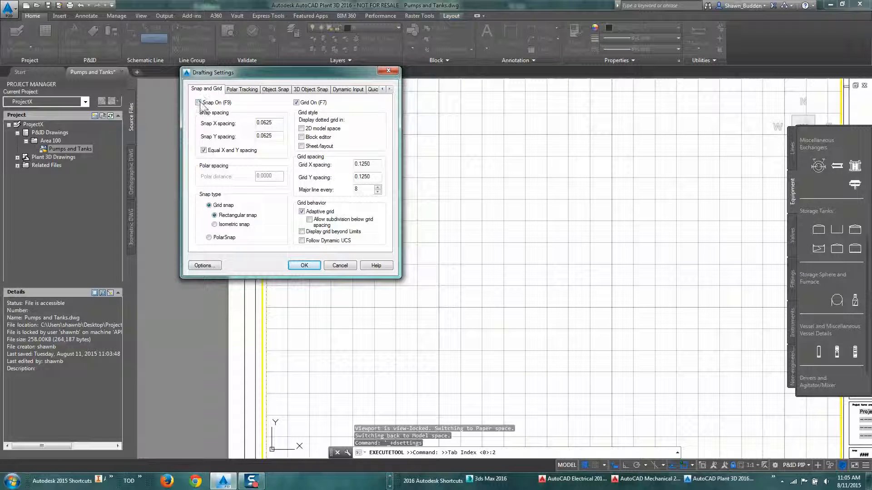
click(304, 265)
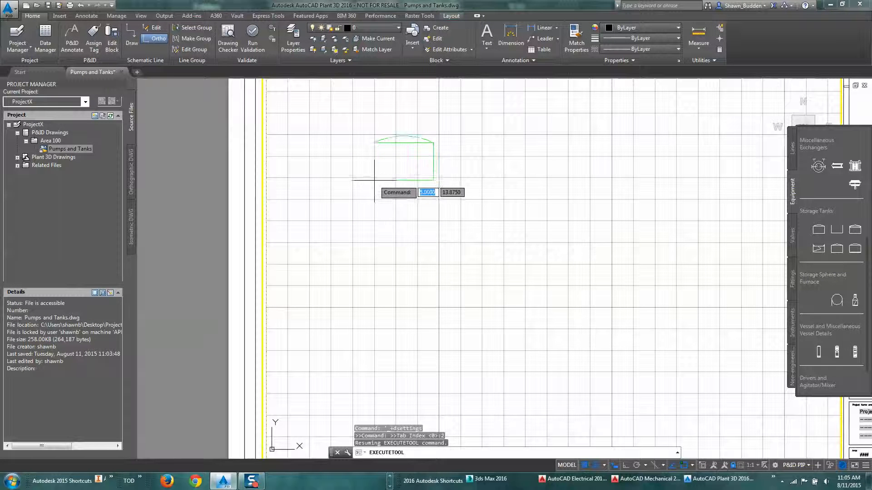
Set the snap spacing and the grid spacing both to 0.25 in the drafting settings.
shift+right_click(377, 186)
click(412, 410)
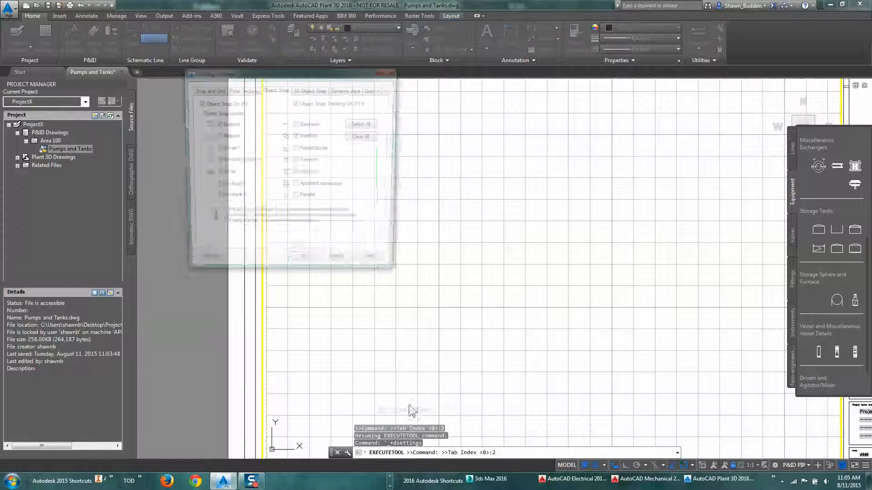
click(219, 90)
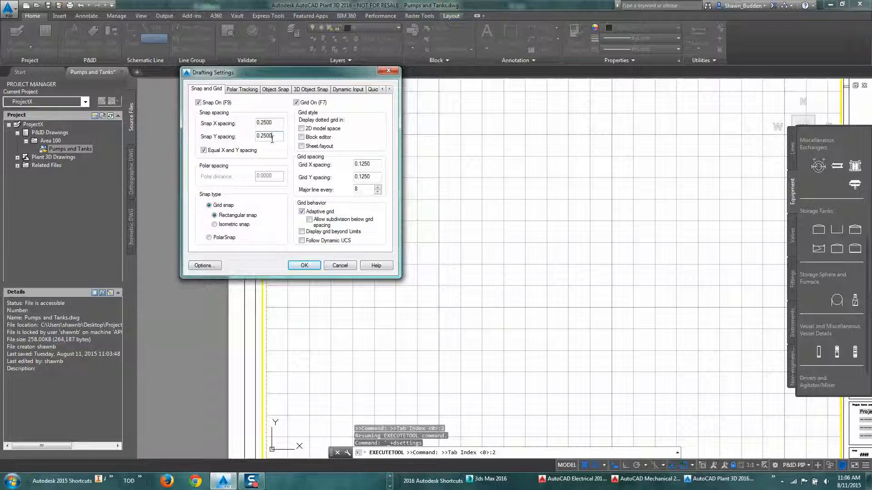
click(377, 164)
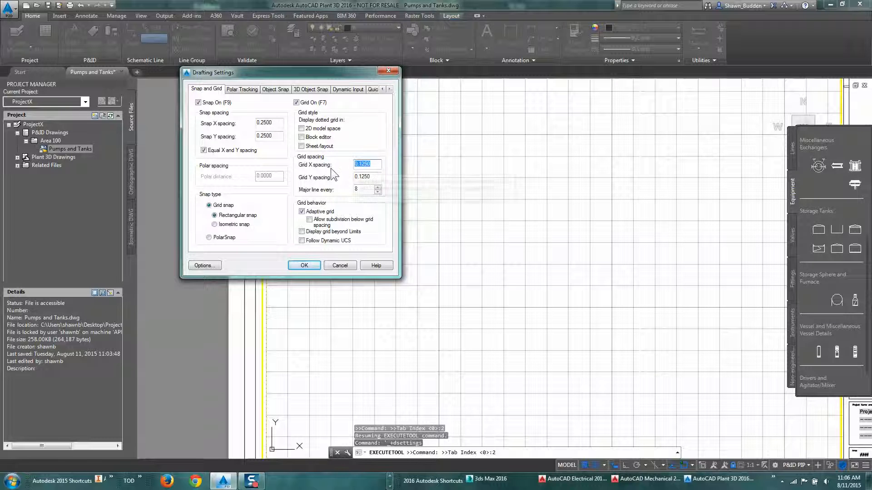
text(25)
key(Return)
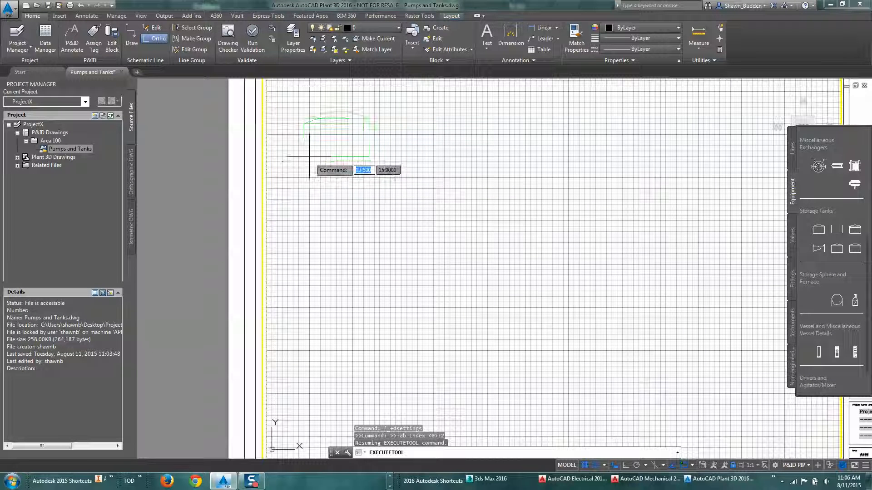
Place the dome roof tank in the upper-left area of the sheet at the default scale of 1.
click(353, 176)
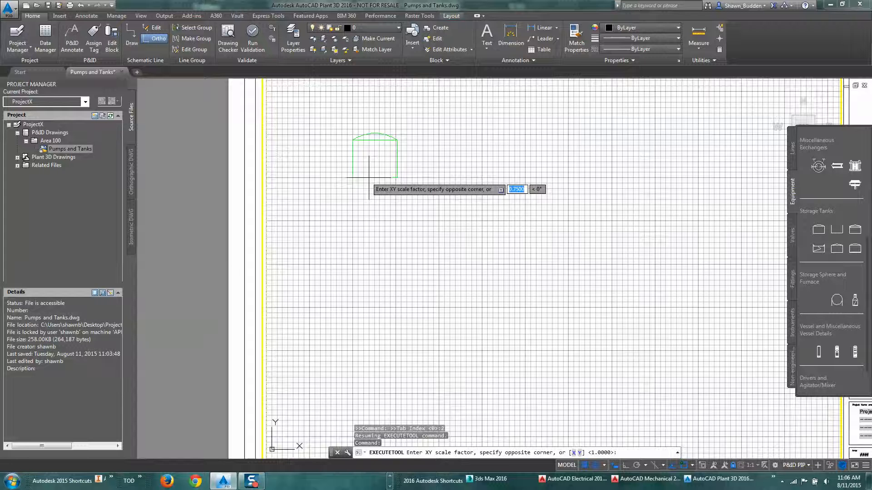
click(369, 177)
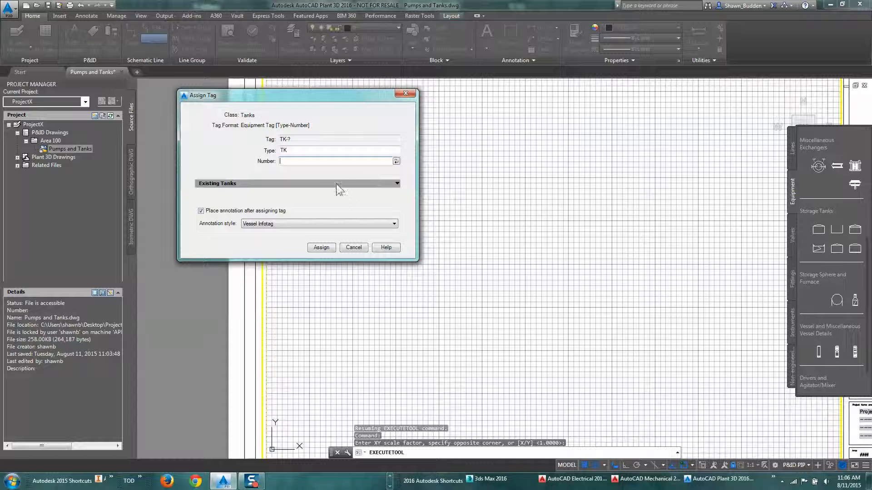
Assign the tank the tag TK-001 and place its Vessel Infotag annotation inside the tank outline.
click(395, 161)
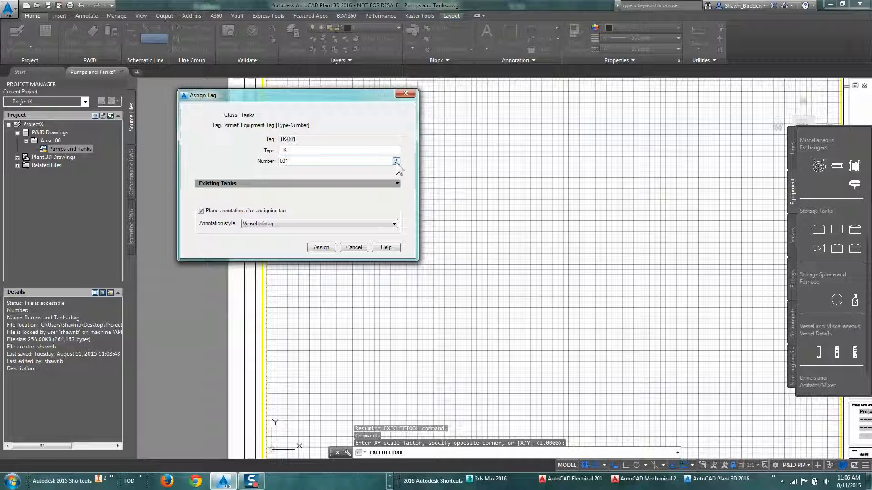
click(322, 248)
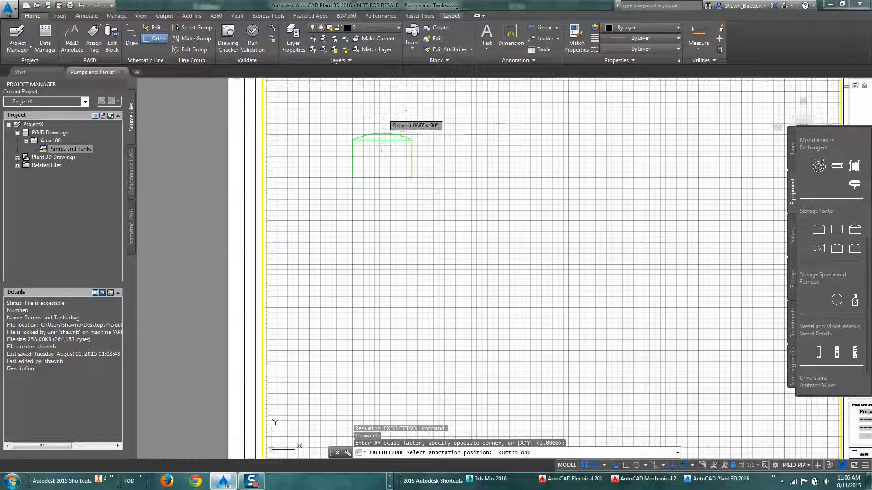
key(F8)
click(378, 155)
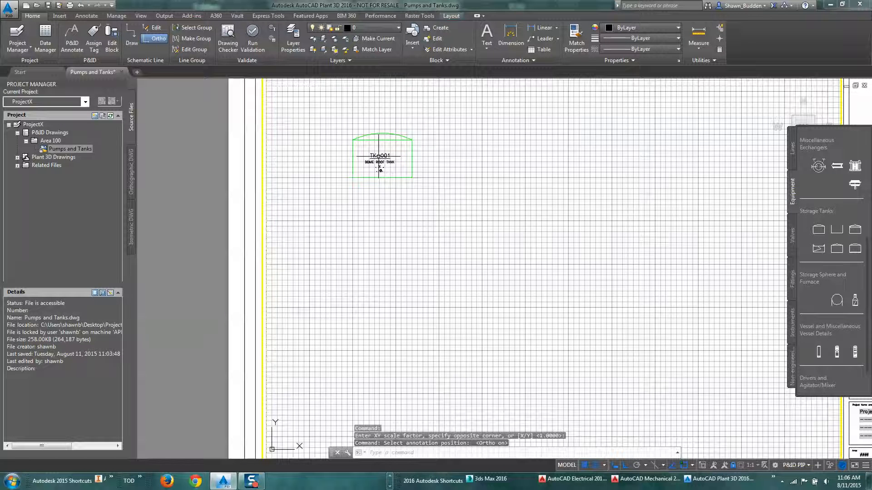
key(Return)
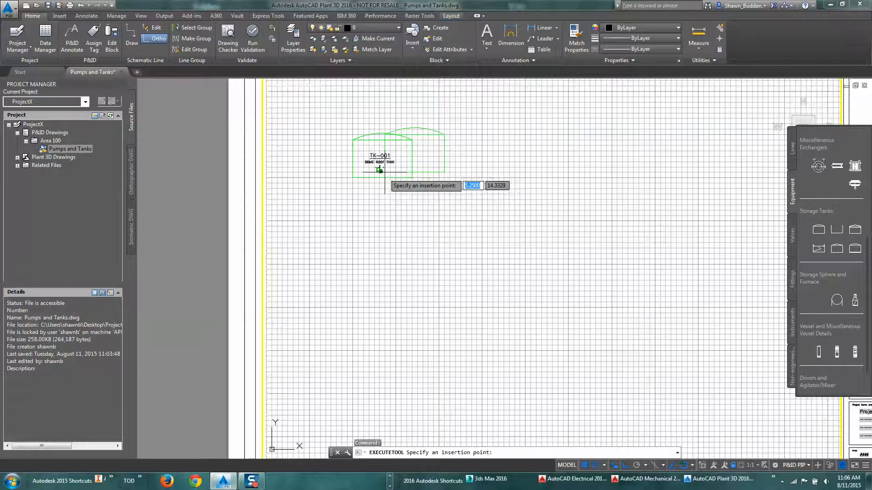
scroll(384, 171, down, 5)
scroll(384, 171, up, 5)
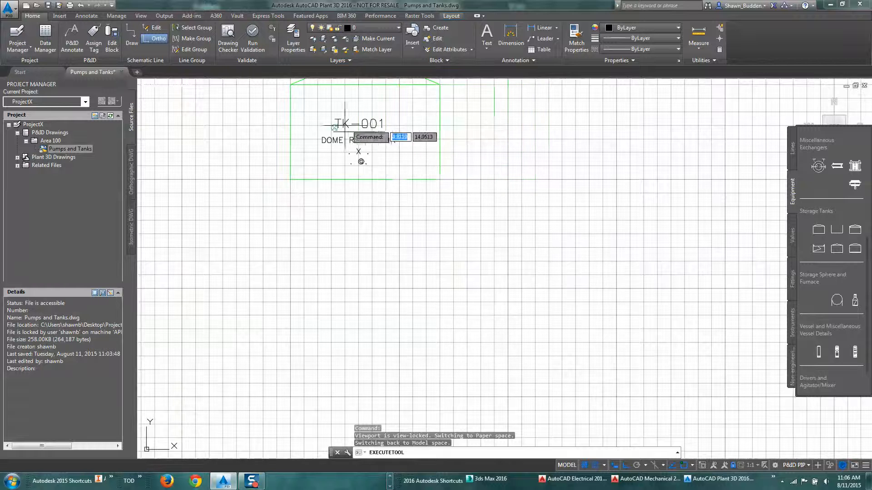
scroll(358, 161, down, 4)
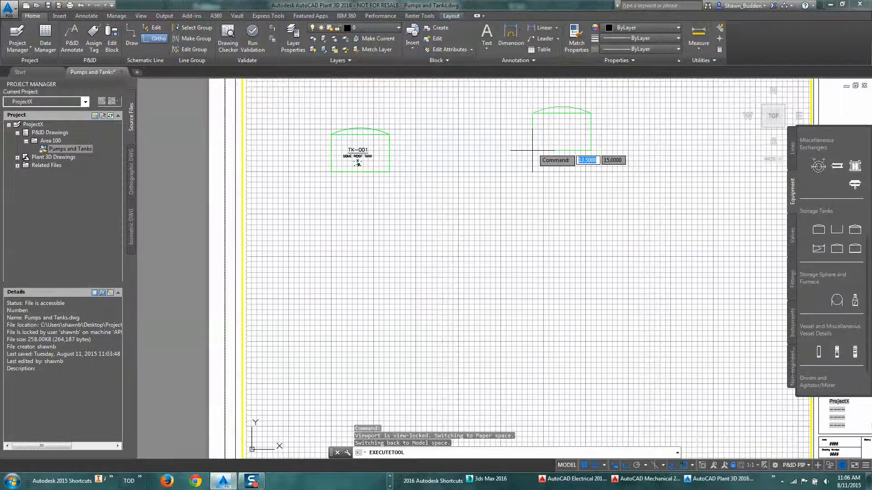
key(Escape)
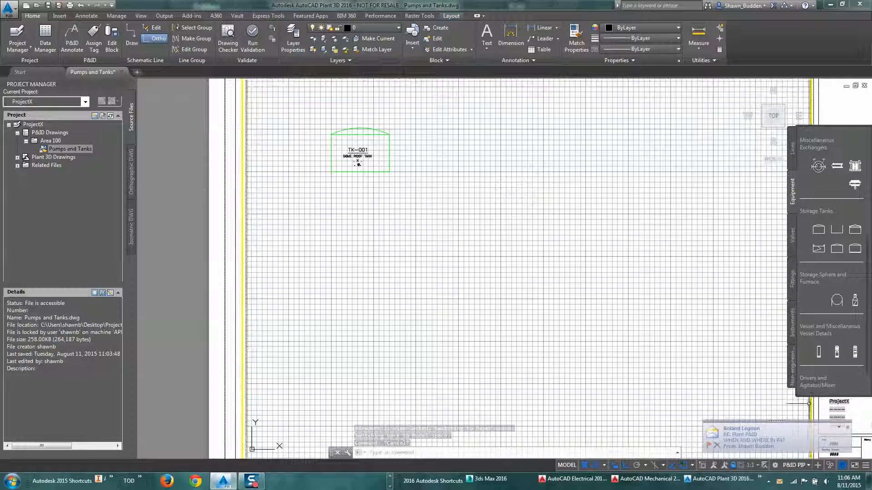
click(847, 428)
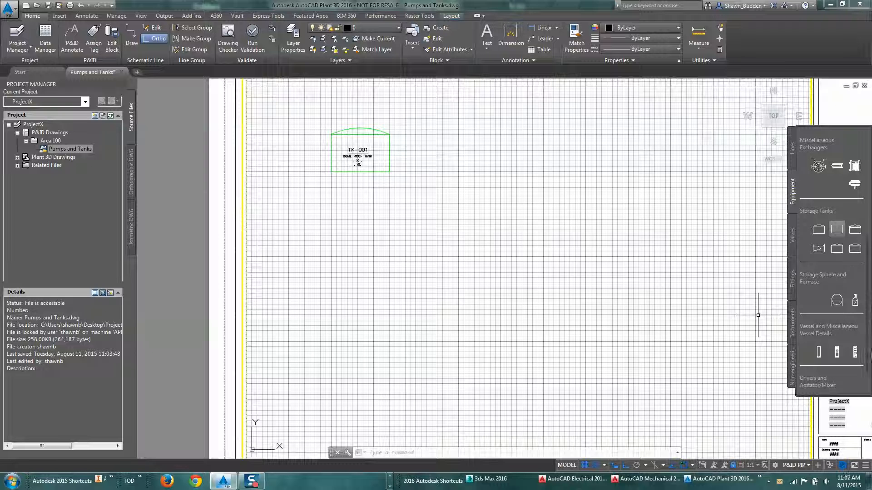
Place a vertical vessel on the right side of the sheet, well clear of TK-001, at the default scale of 1.
click(817, 352)
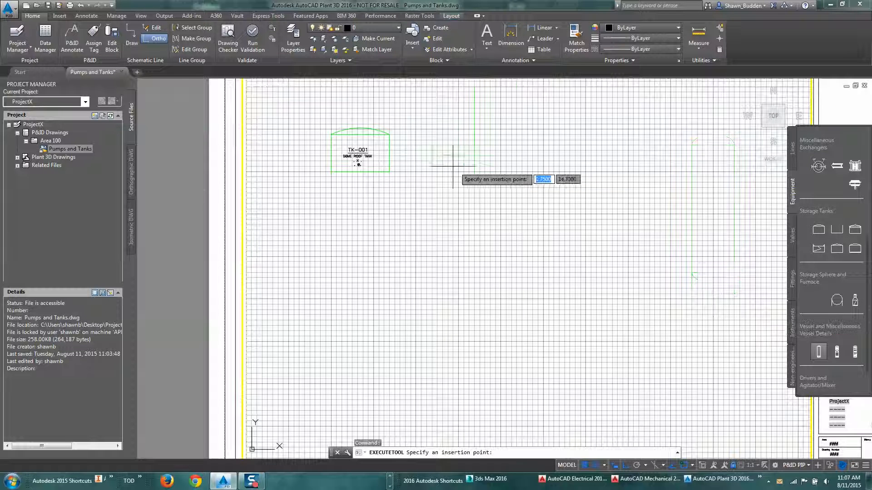
scroll(496, 176, down, 3)
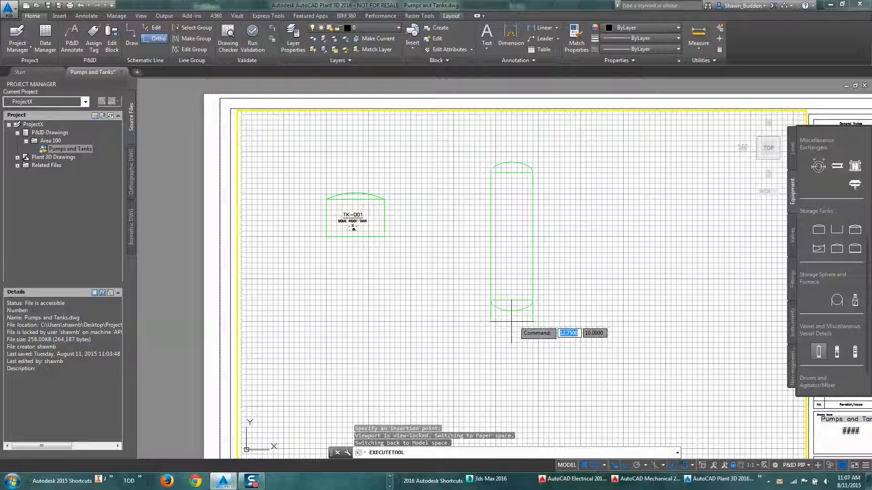
click(608, 326)
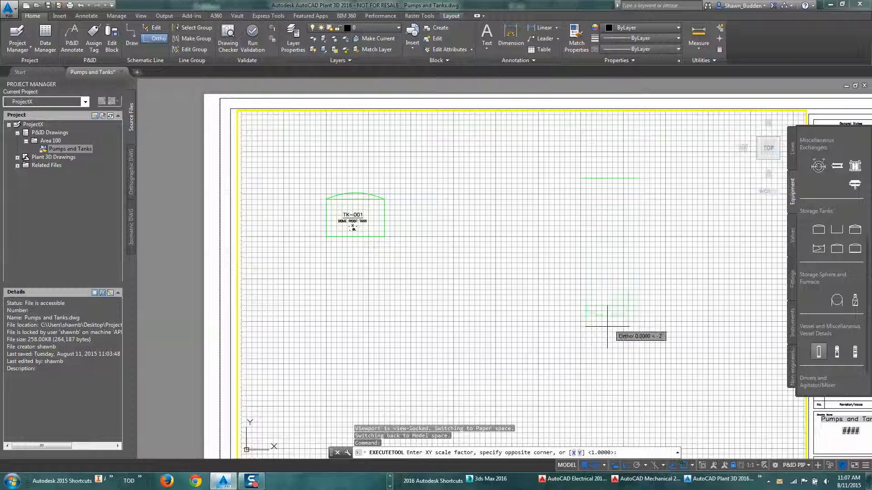
click(593, 346)
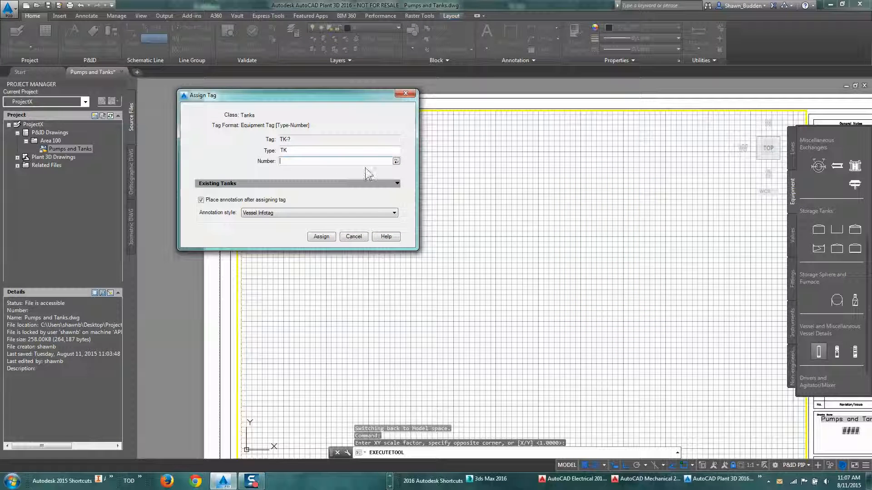
Assign the vessel the tag TK-002 and place its Vessel Infotag annotation inside the vessel outline.
click(396, 162)
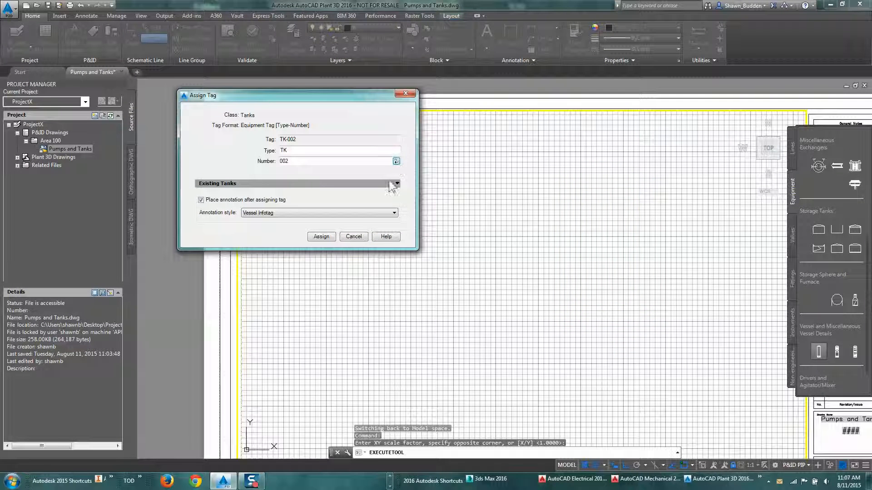
click(321, 237)
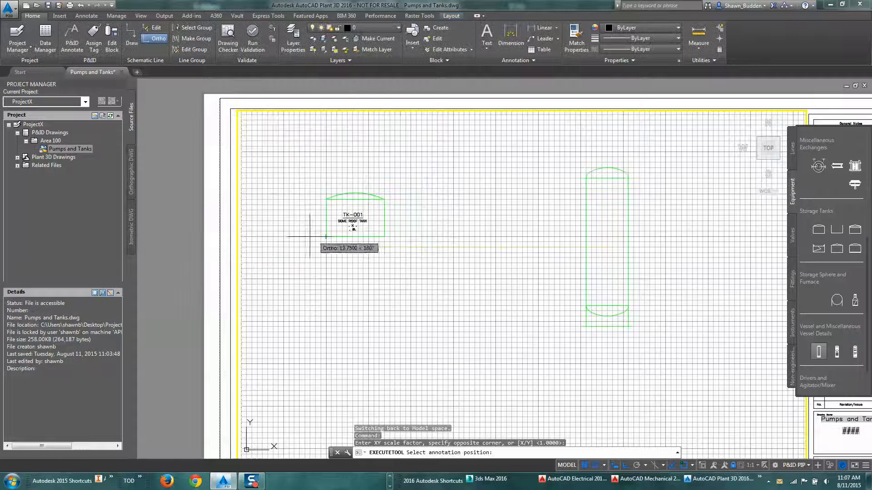
click(607, 230)
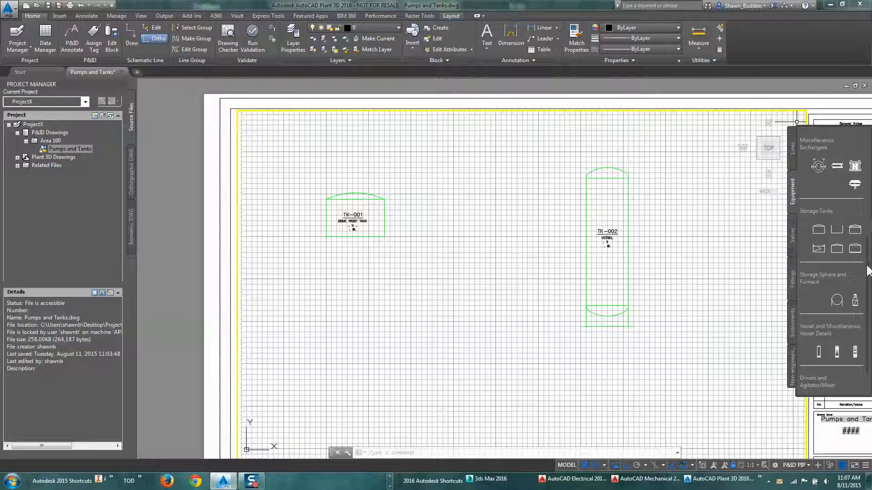
Insert a horizontal pump below and to the right of TK-001, tagged P-001, with its Equipment Tag annotation above it.
drag(867, 271, 869, 159)
click(814, 155)
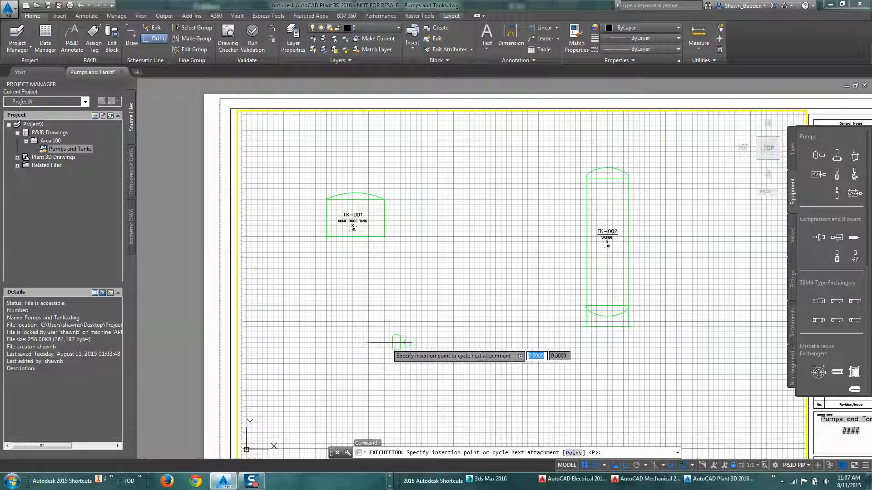
click(410, 335)
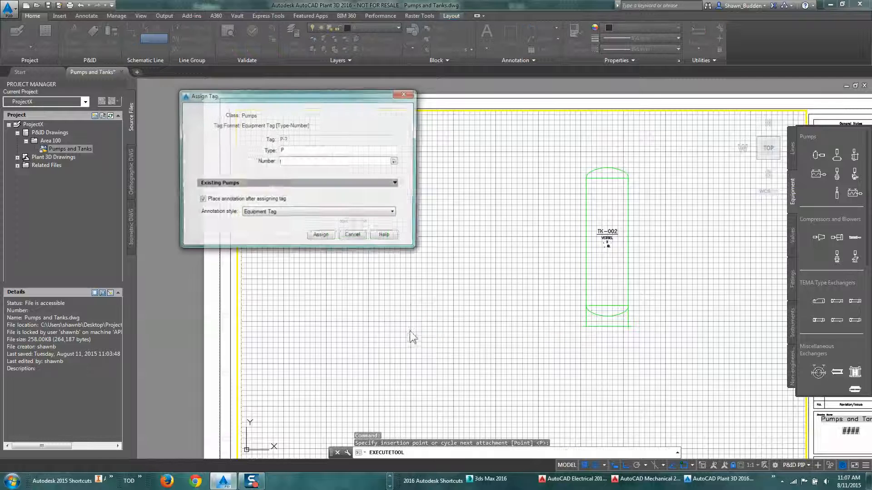
click(396, 161)
click(321, 237)
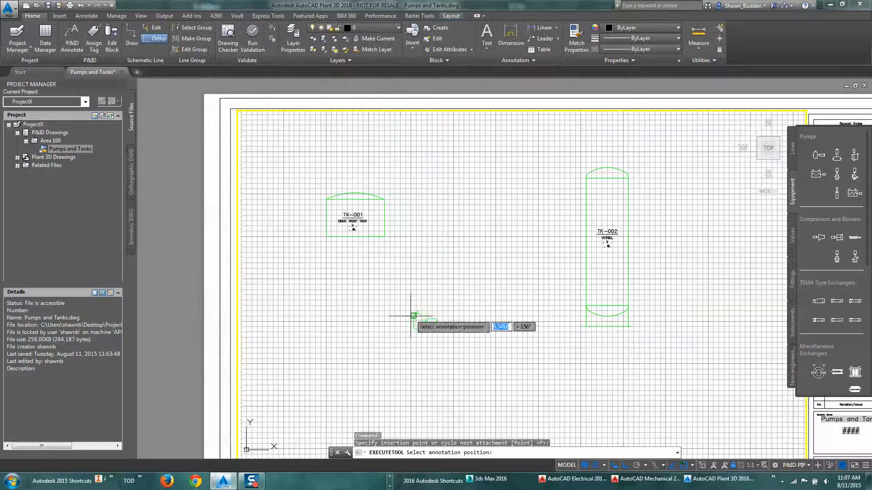
click(419, 291)
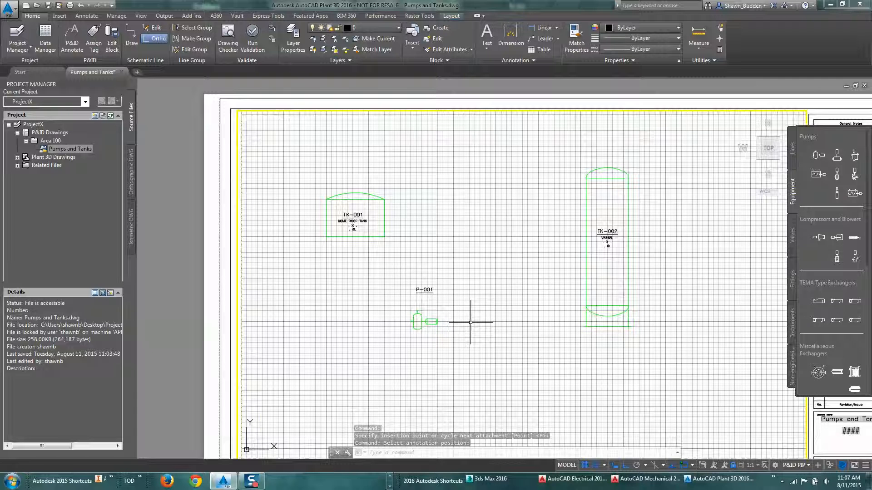
Insert a second identical pump level with P-001 on its right, tagged P-002, with its Equipment Tag annotation above it.
key(Return)
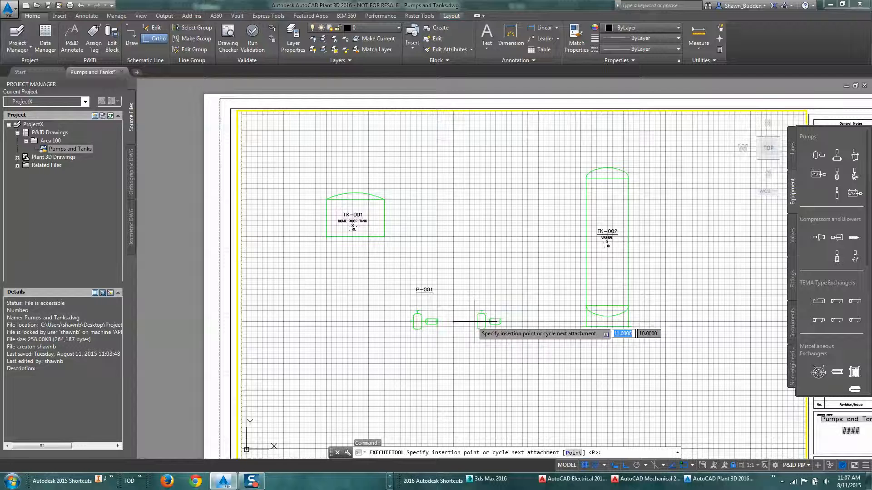
click(475, 322)
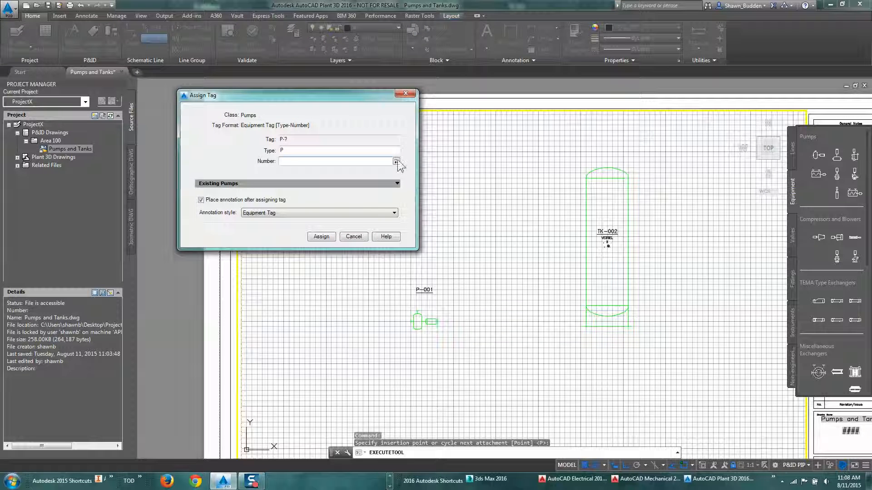
click(396, 163)
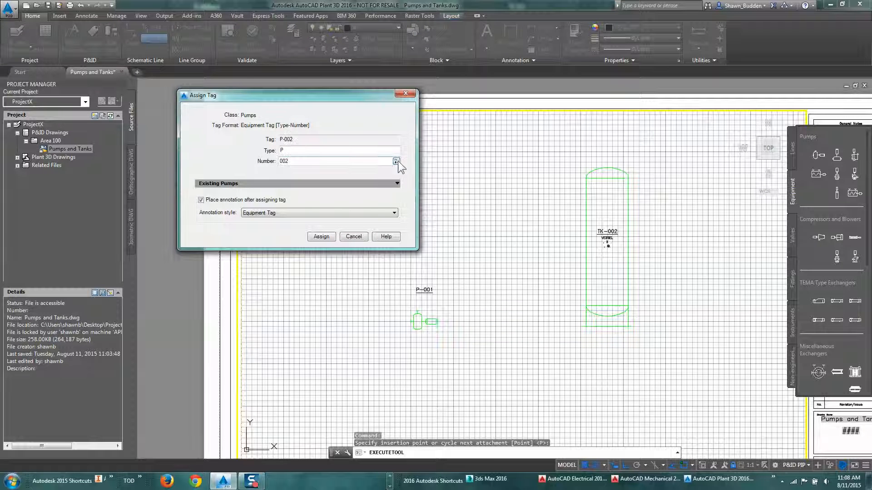
click(322, 237)
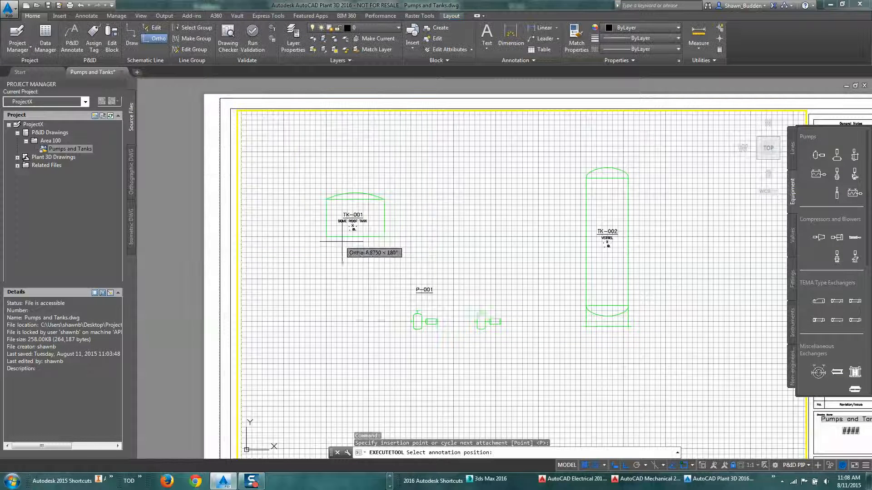
click(475, 290)
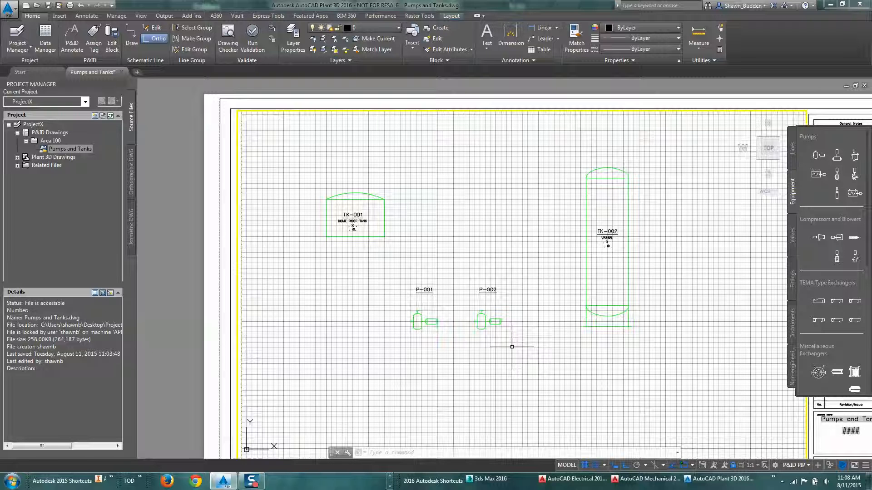
Draw a blue process pipe line from the lower left side of TK-001 to the inlet of pump P-001.
click(794, 162)
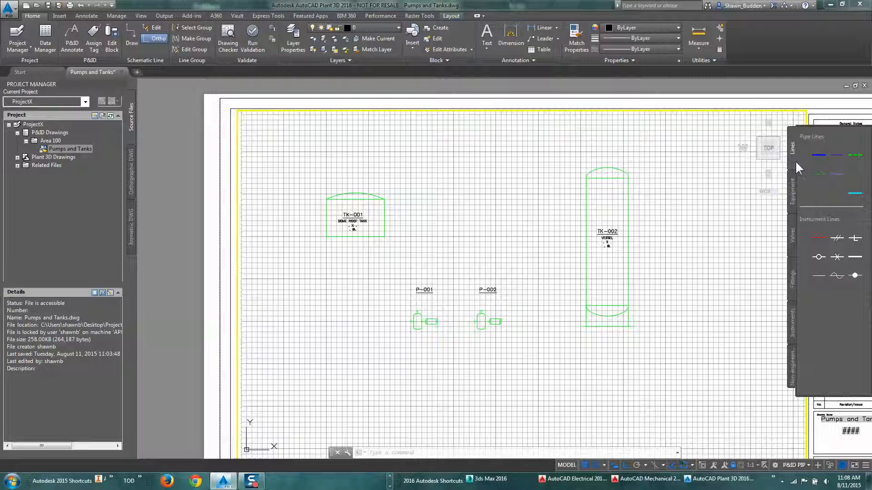
click(817, 157)
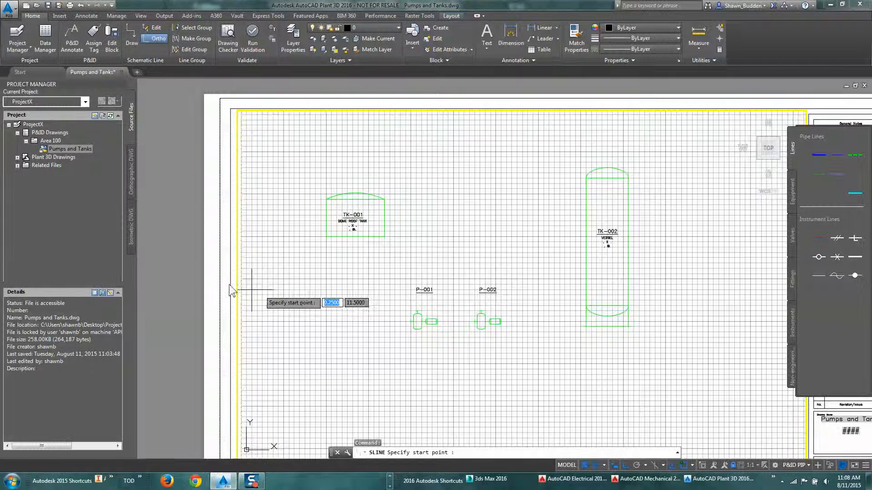
scroll(312, 230, up, 6)
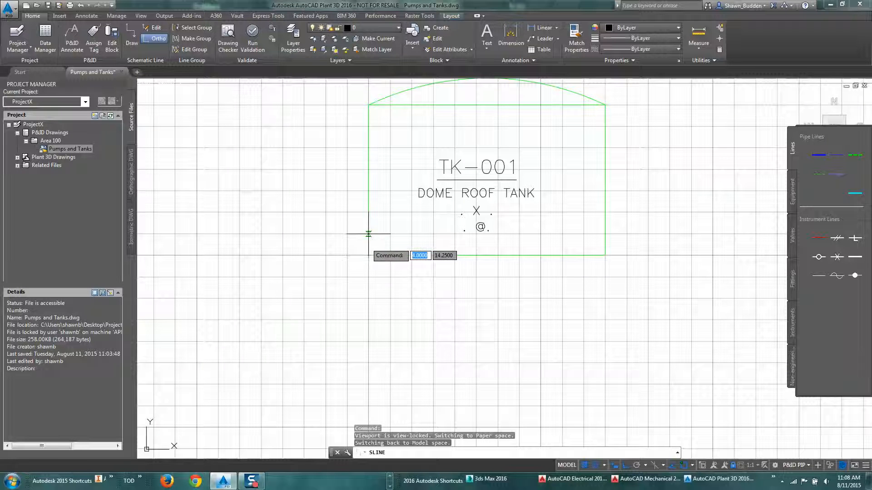
click(368, 233)
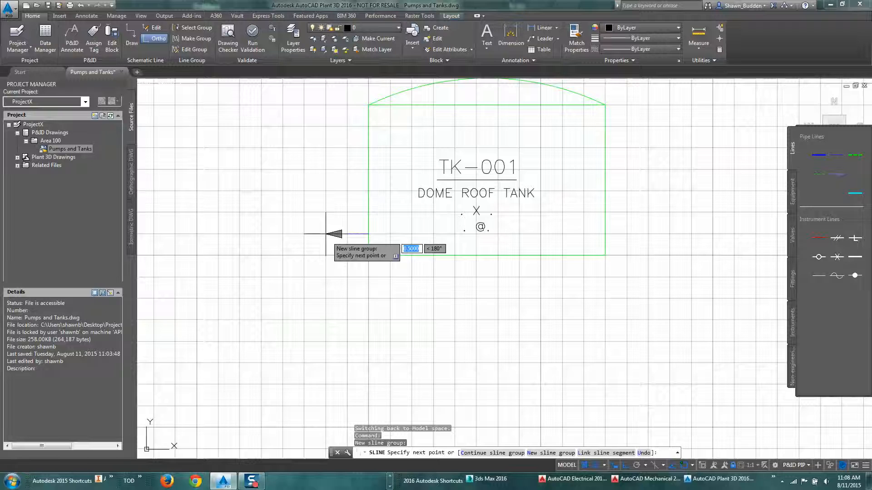
click(283, 234)
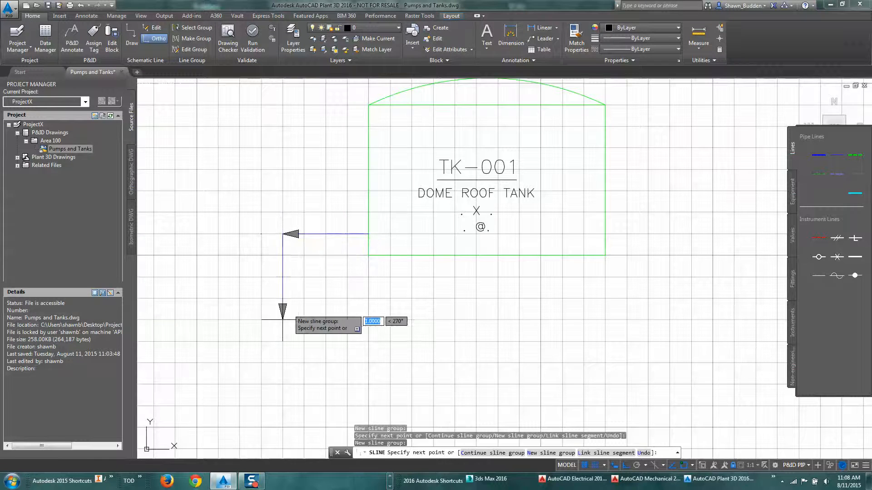
scroll(282, 319, down, 5)
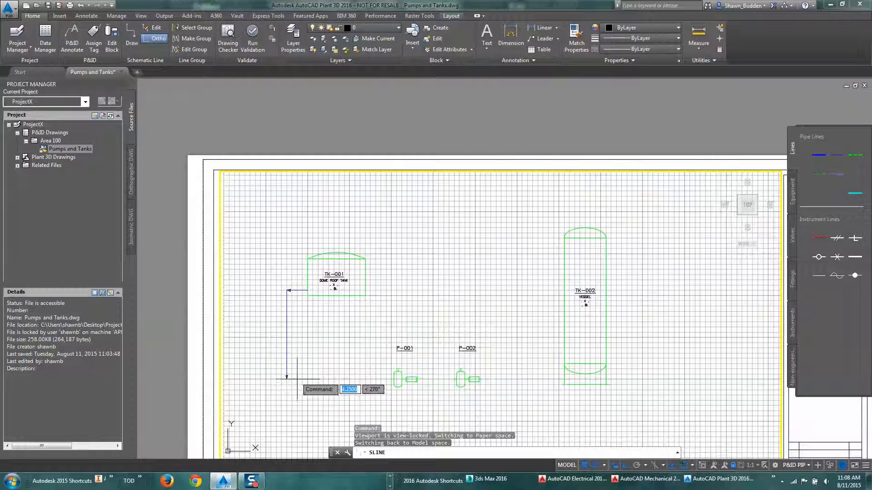
scroll(376, 381, up, 4)
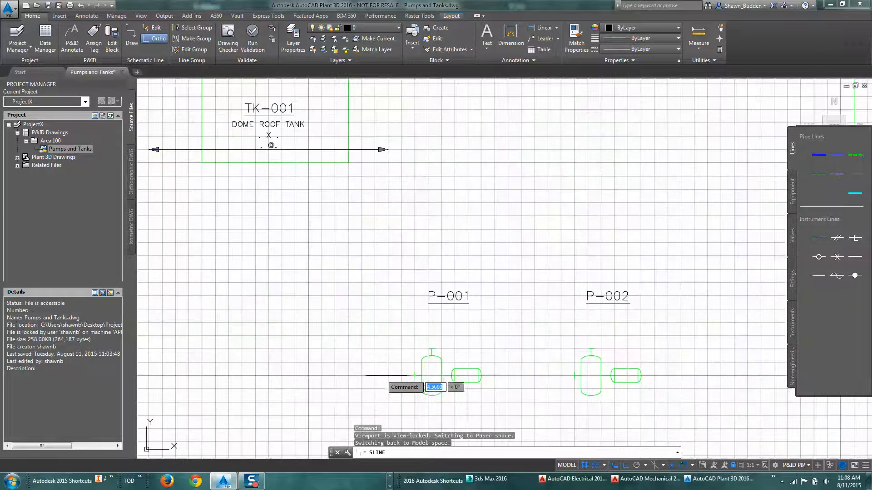
click(415, 375)
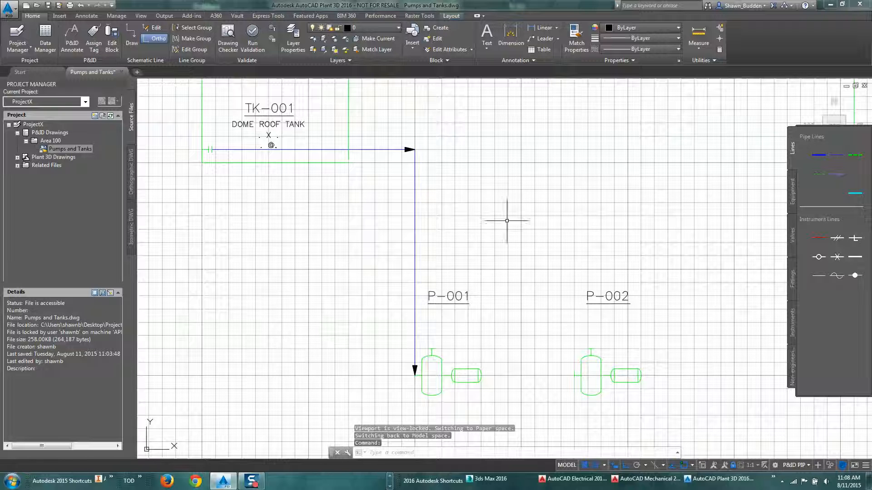
Stretch the pipe line's vertical segment to the left of TK-001 so the line leaves the tank's left side.
click(416, 262)
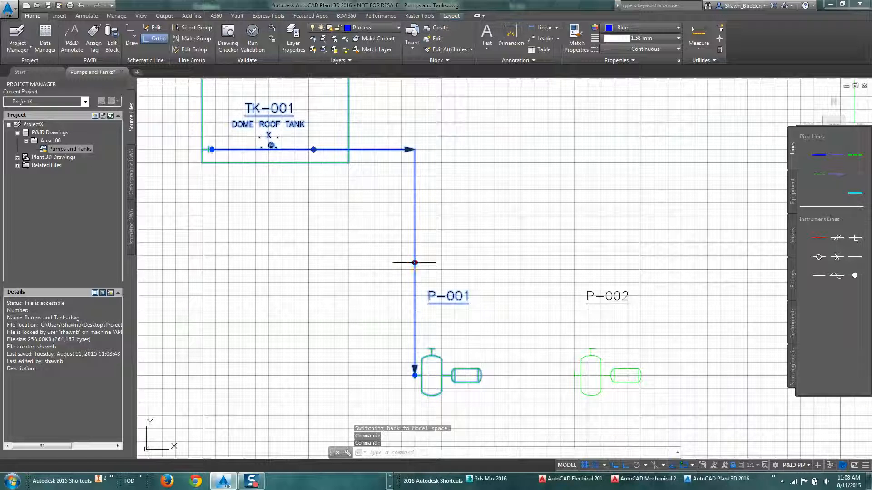
click(415, 263)
click(162, 255)
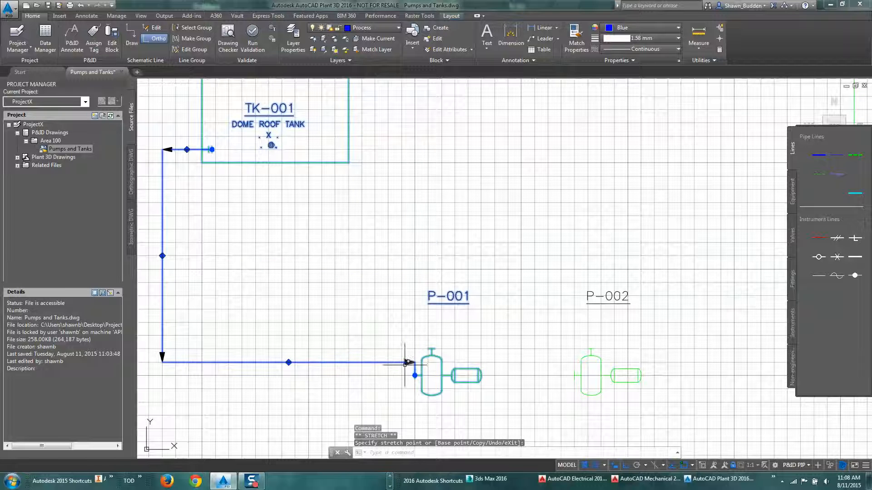
Move the pipe line's lower horizontal segment down to align it straight with the inlet of pump P-001.
scroll(408, 374, up, 5)
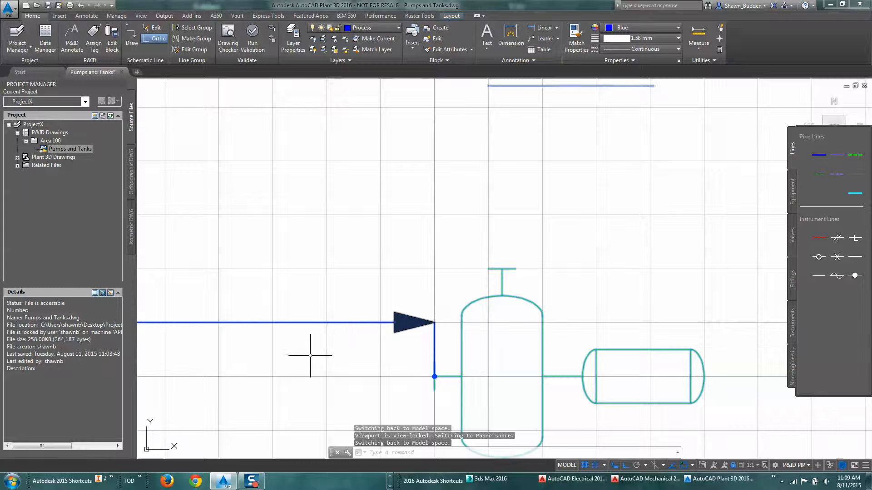
scroll(311, 352, down, 4)
scroll(320, 354, down, 2)
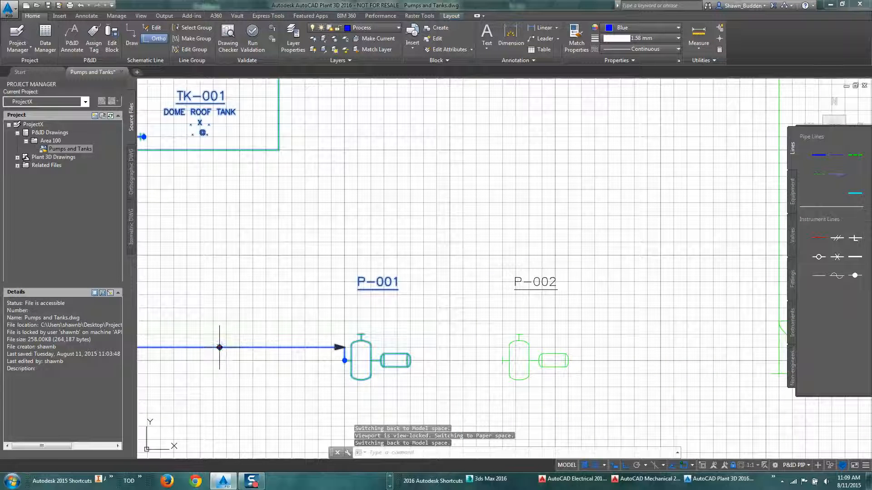
click(220, 348)
click(219, 361)
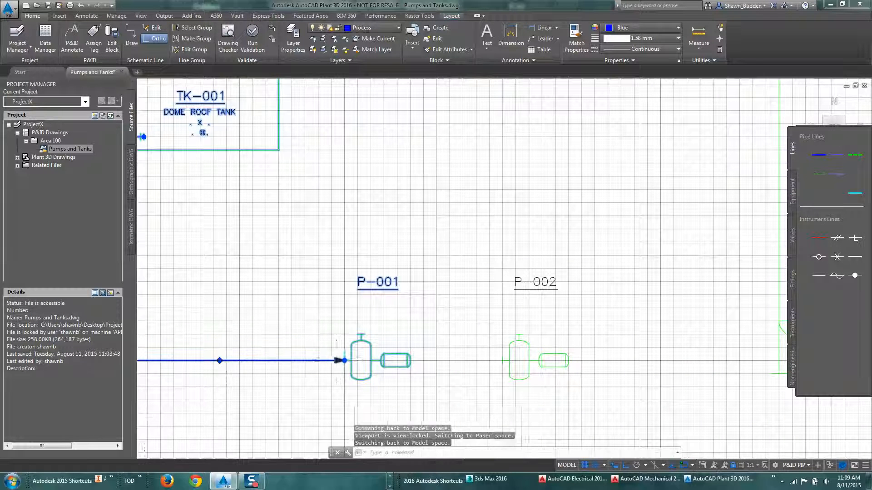
scroll(341, 362, up, 12)
scroll(353, 364, down, 12)
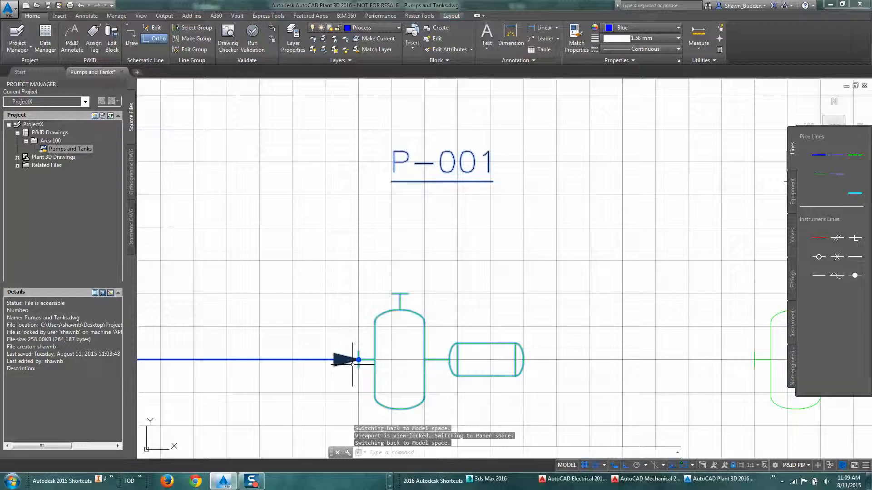
middle_drag(224, 288, 350, 274)
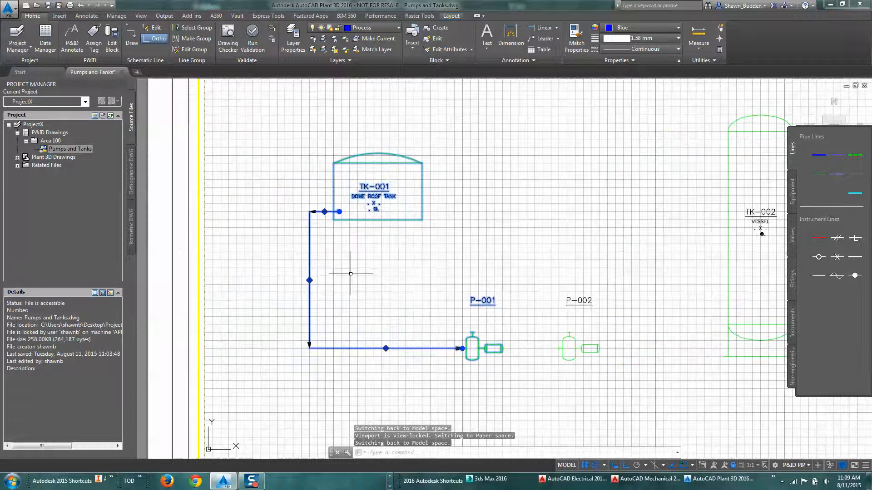
key(Escape)
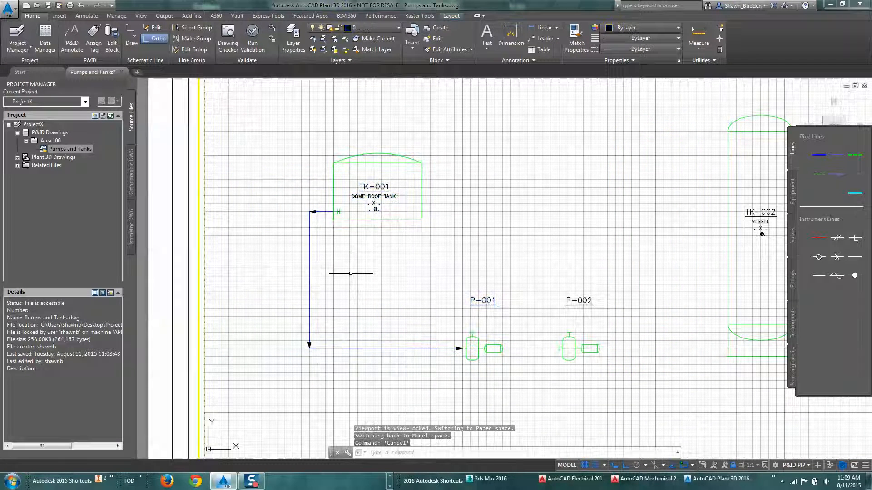
Rotate the nozzle on the left side of TK-001 about its attachment point so its flange faces outside the tank.
scroll(335, 211, up, 6)
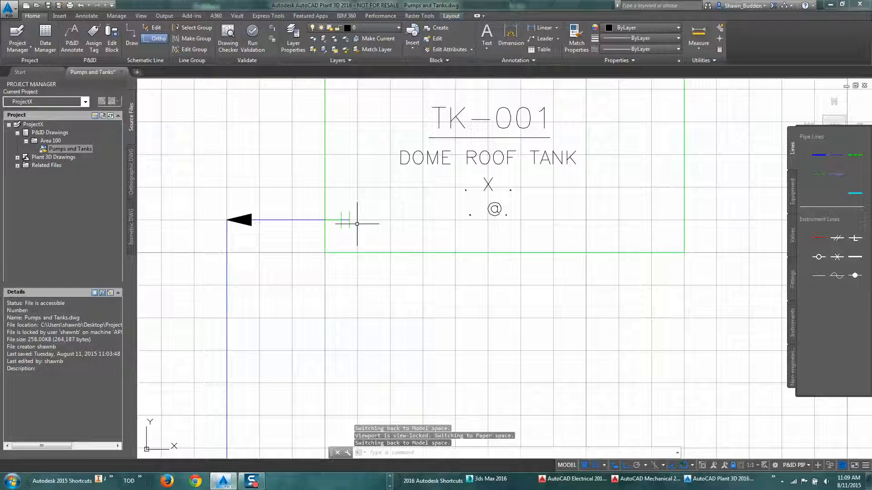
click(348, 222)
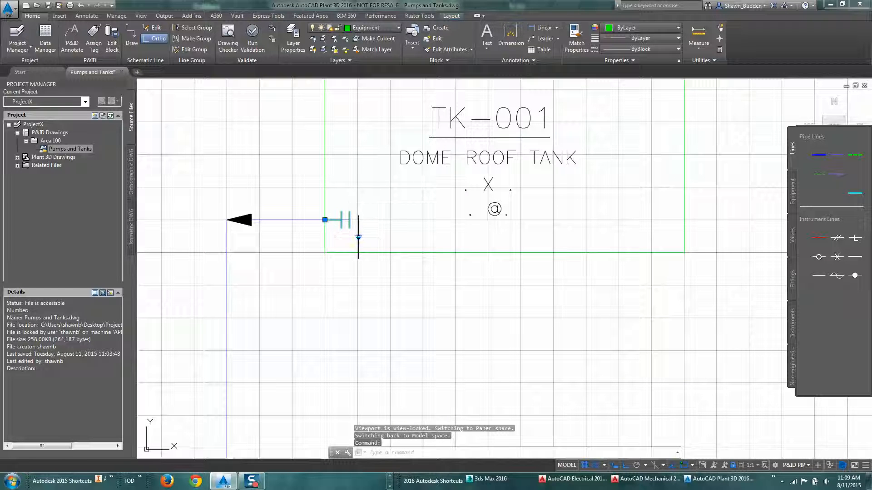
right_click(323, 221)
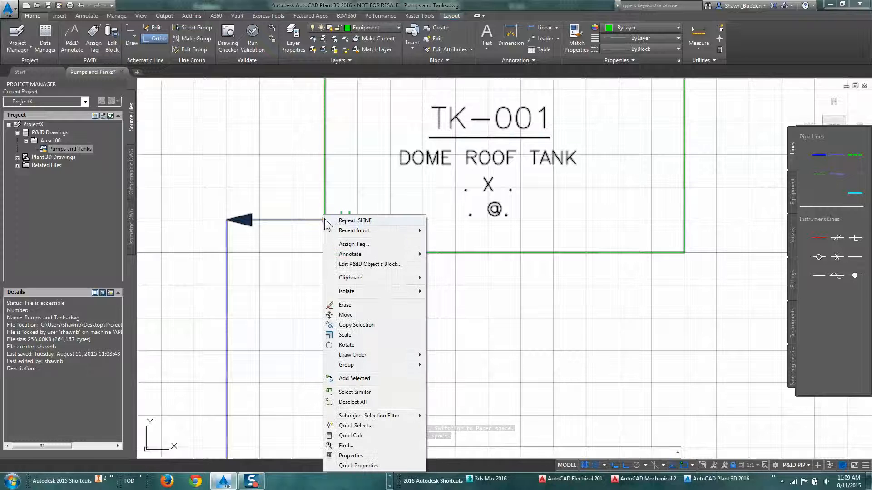
click(346, 345)
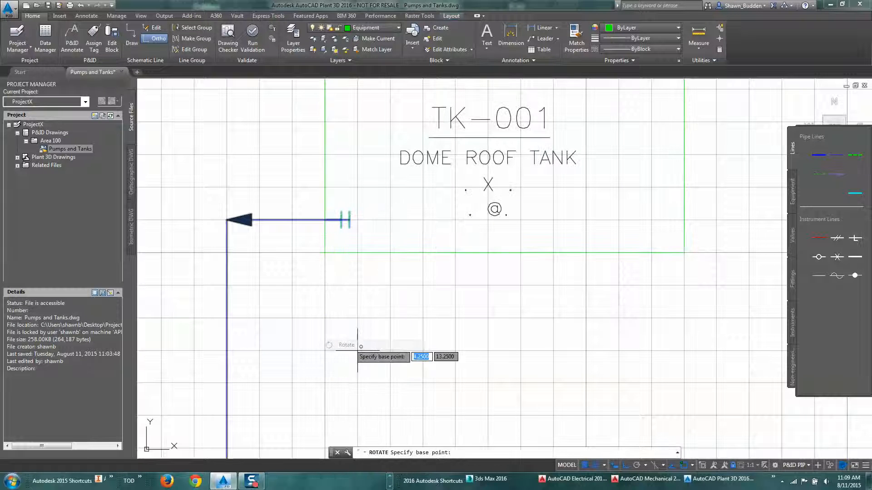
click(325, 219)
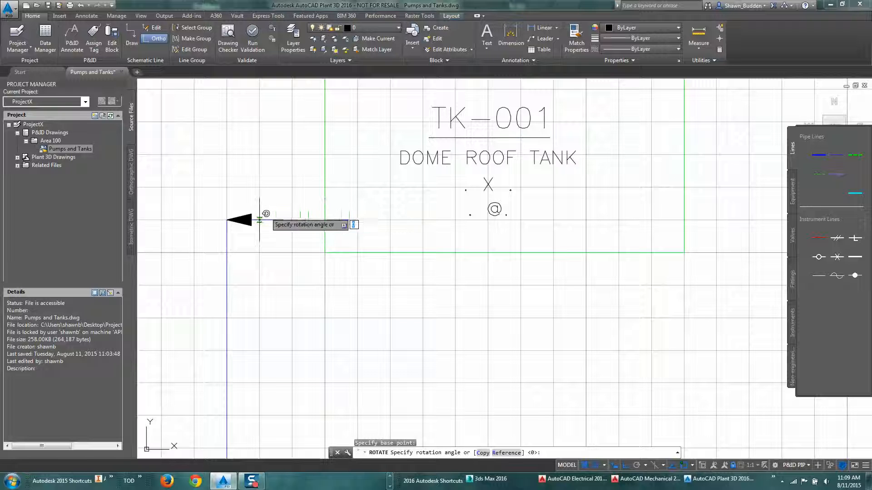
key(Return)
key(Return)
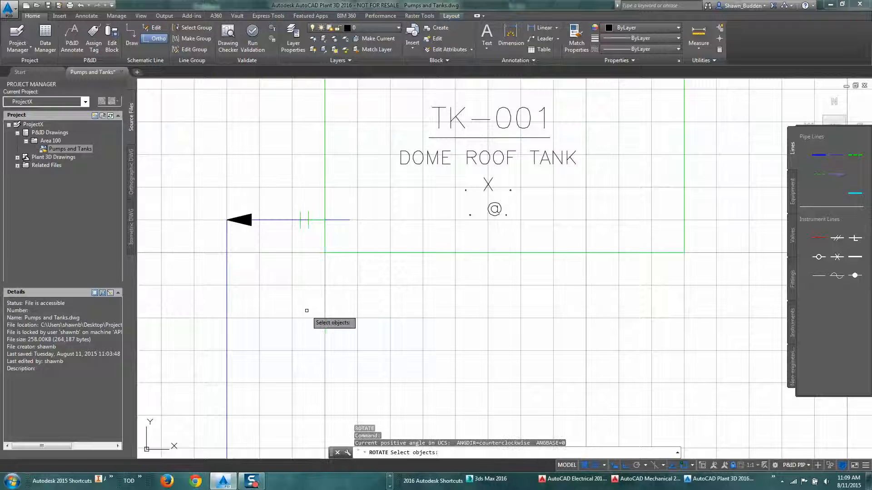
Start a process pipe line at the discharge nozzle on top of pump P-001.
scroll(316, 318, down, 6)
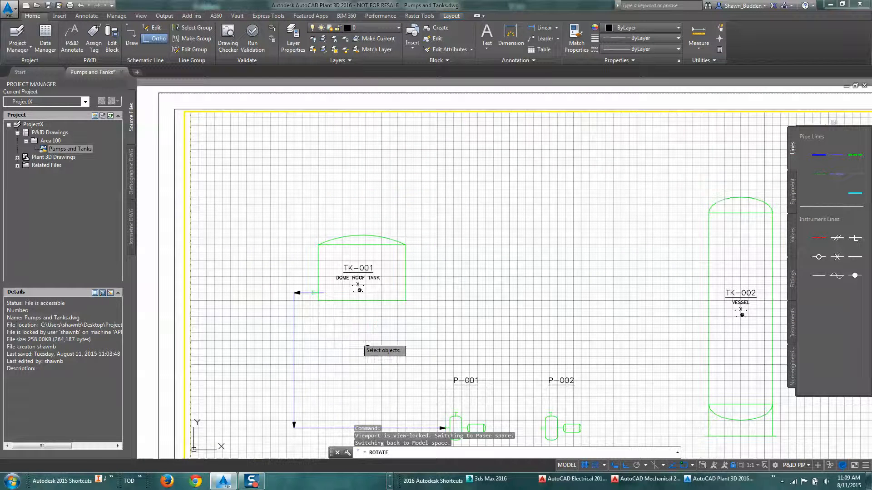
mouse_move(364, 345)
middle_down()
mouse_move(360, 306)
mouse_move(327, 237)
middle_up()
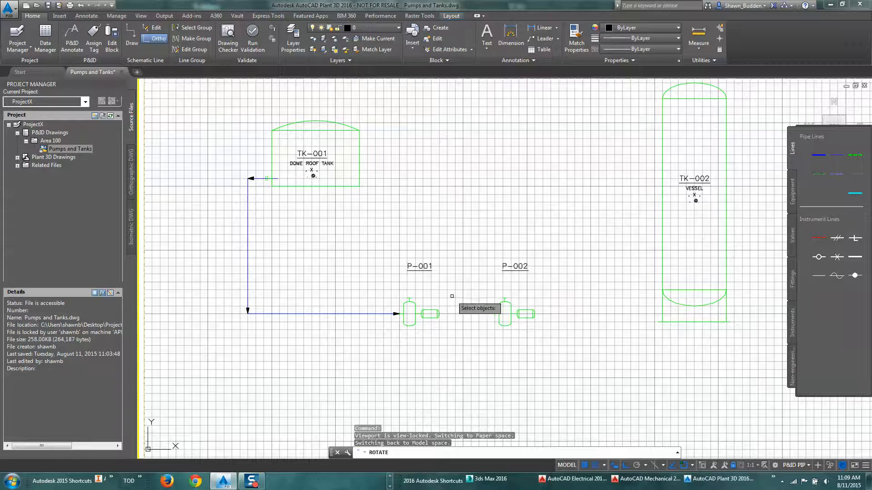
middle_drag(449, 235, 379, 273)
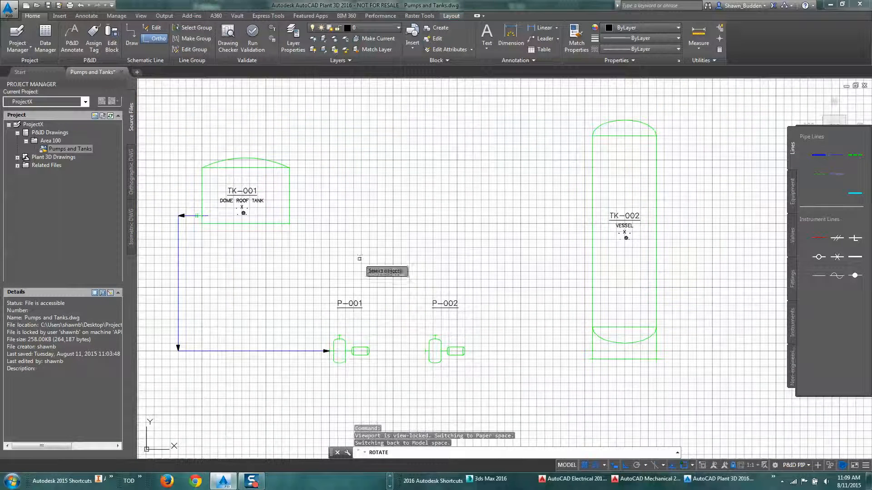
click(822, 157)
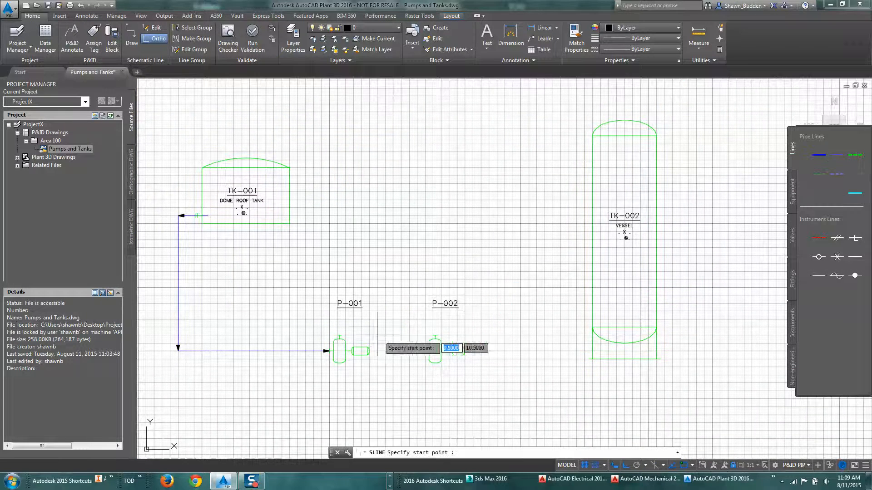
scroll(346, 340, down, 4)
scroll(343, 336, up, 2)
scroll(341, 327, up, 6)
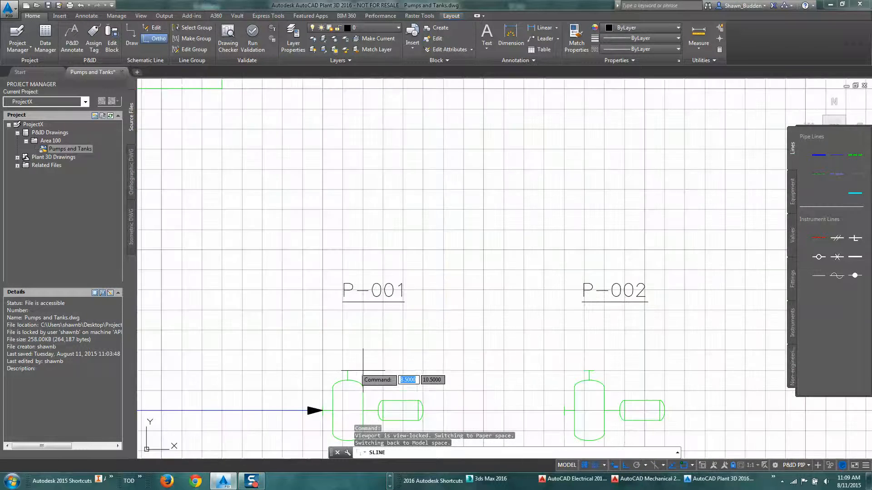
shift+right_click(388, 355)
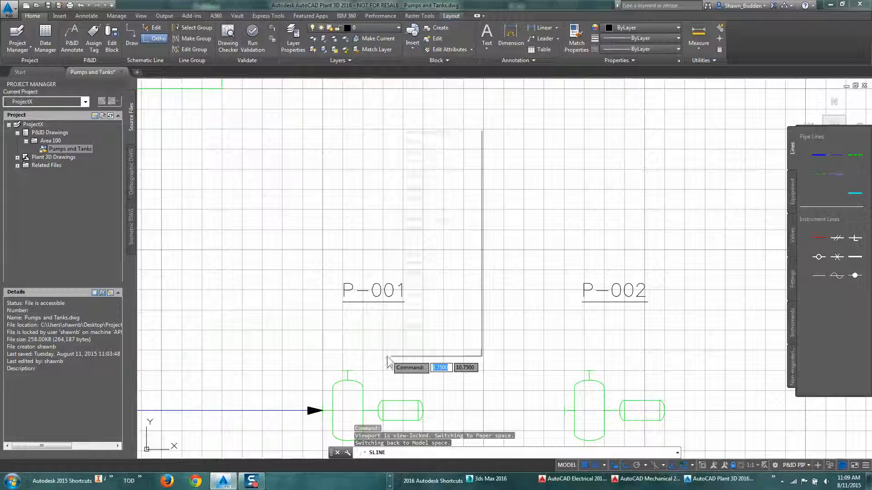
click(413, 189)
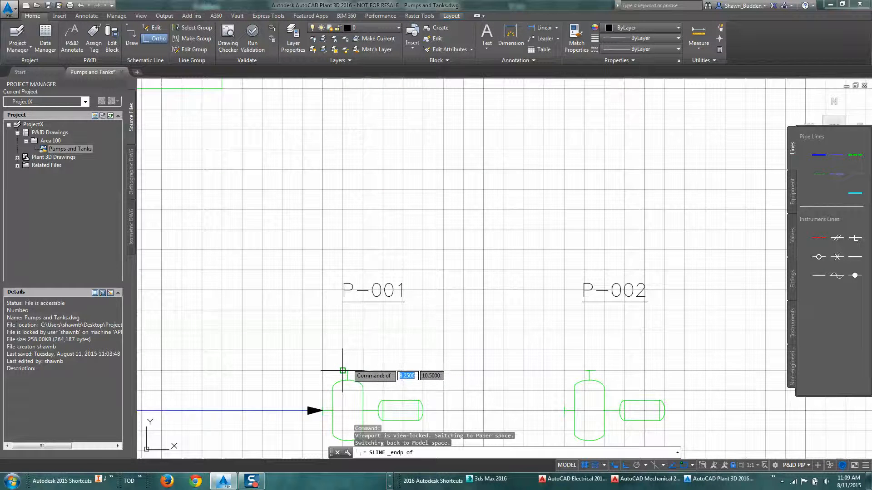
scroll(346, 379, down, 3)
scroll(346, 366, up, 3)
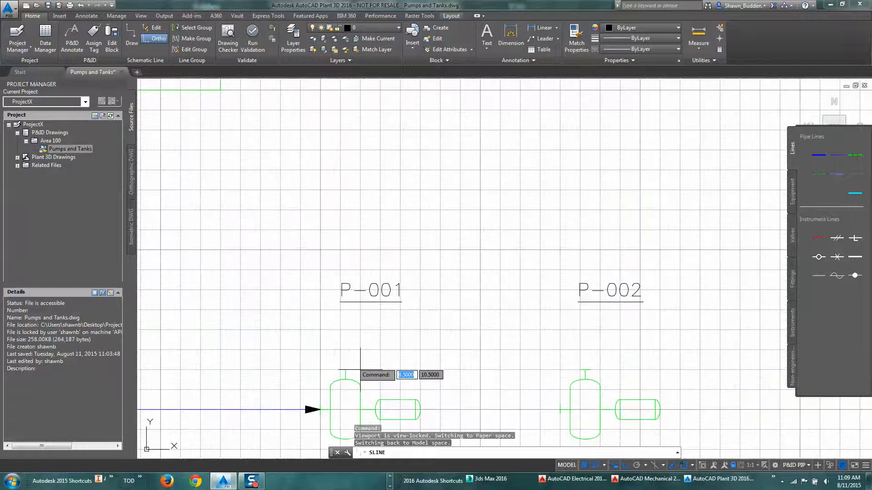
scroll(357, 366, up, 4)
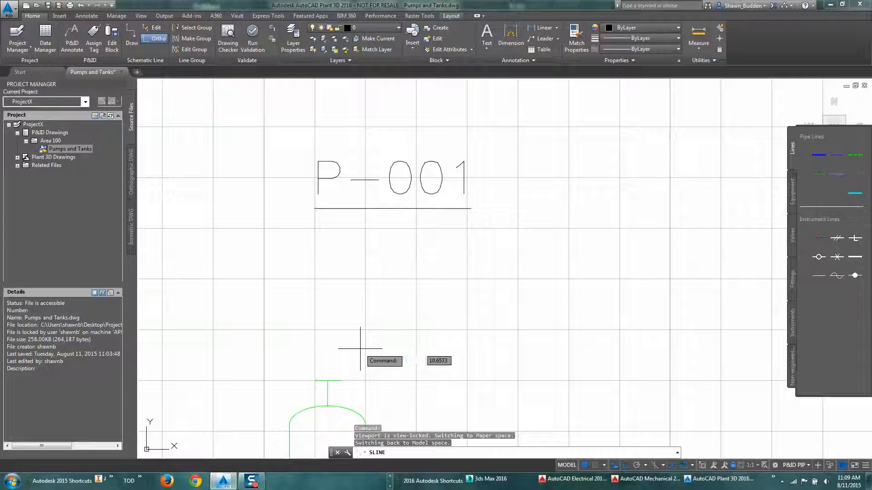
click(327, 380)
Route the pipe line up from P-001, across above the tanks, and down to the top of vessel TK-002.
scroll(320, 316, down, 7)
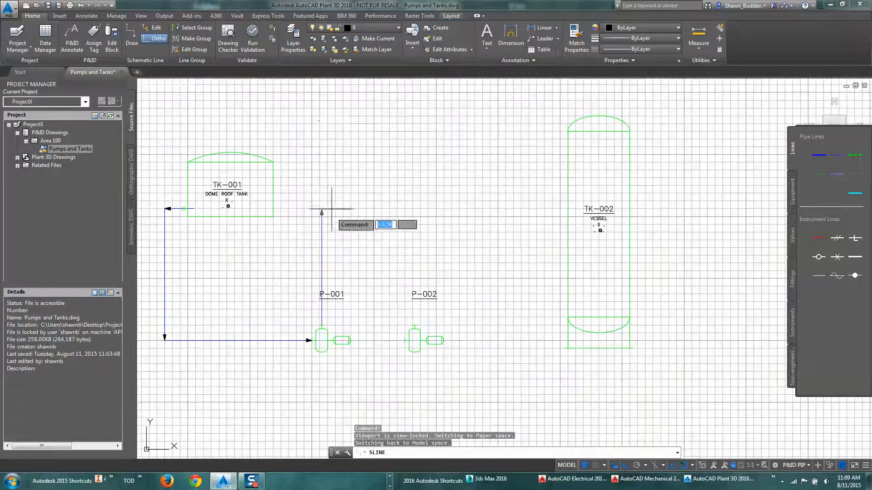
middle_drag(332, 121, 325, 215)
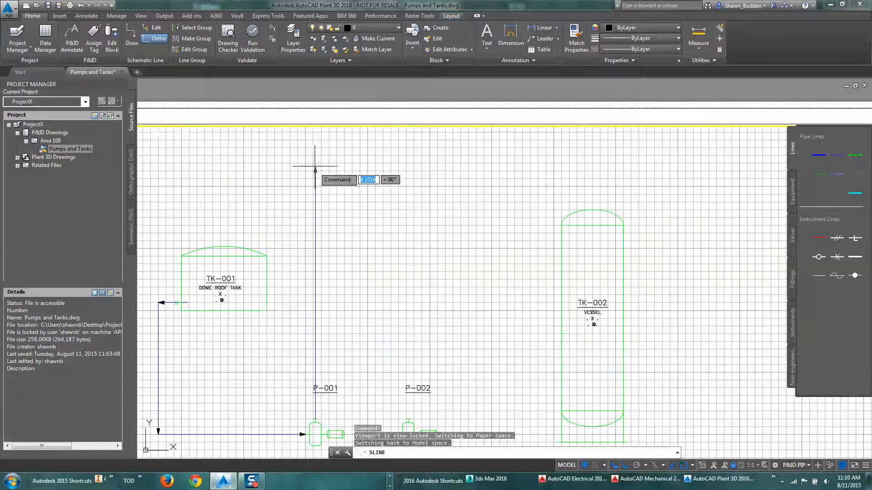
click(316, 163)
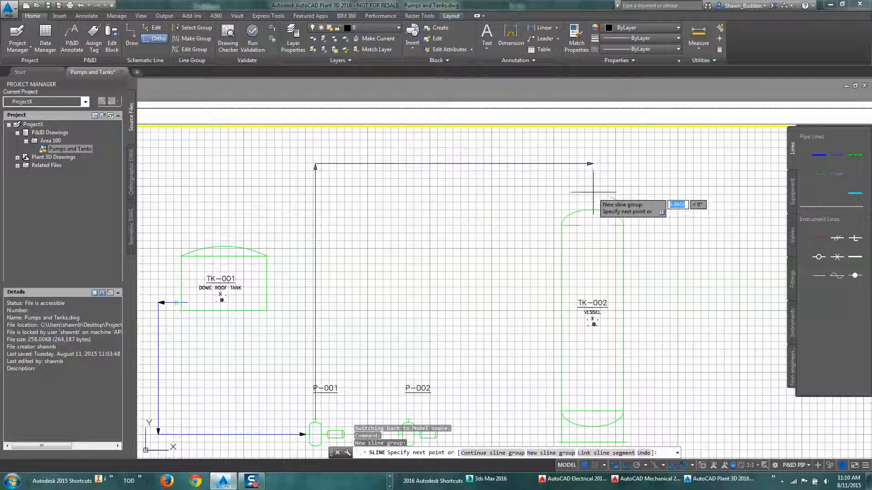
click(591, 164)
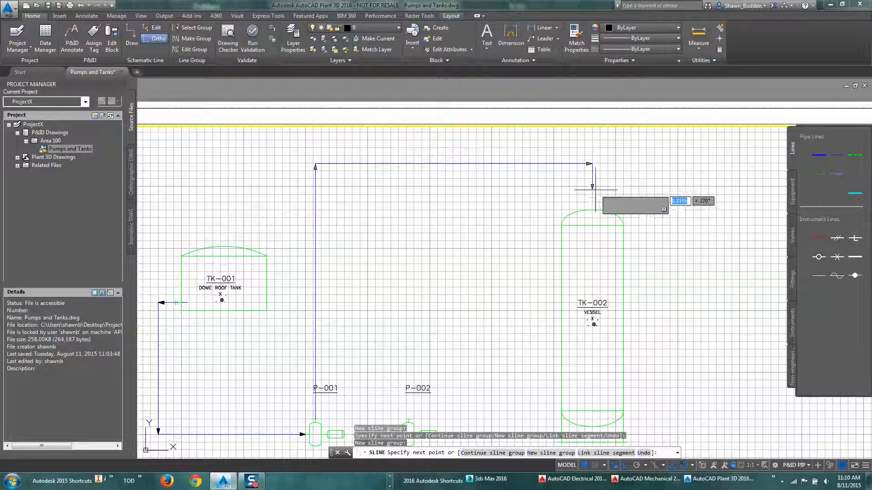
click(592, 207)
right_click(595, 211)
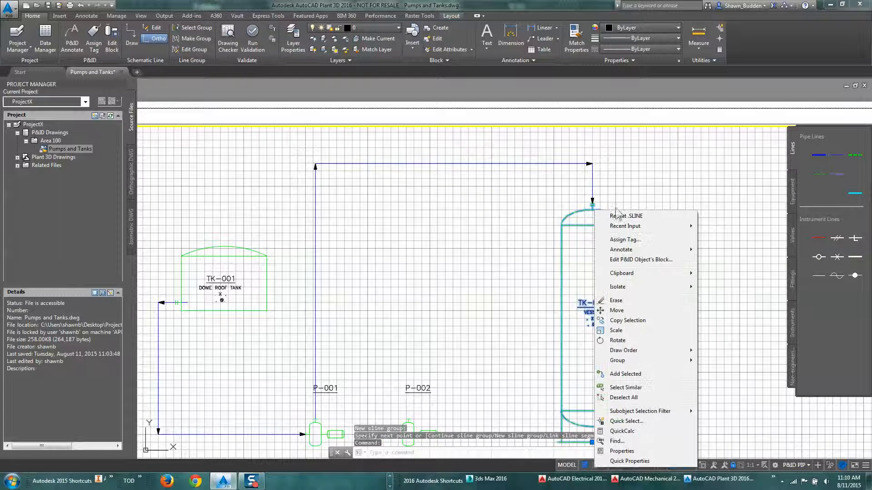
key(Escape)
key(Escape)
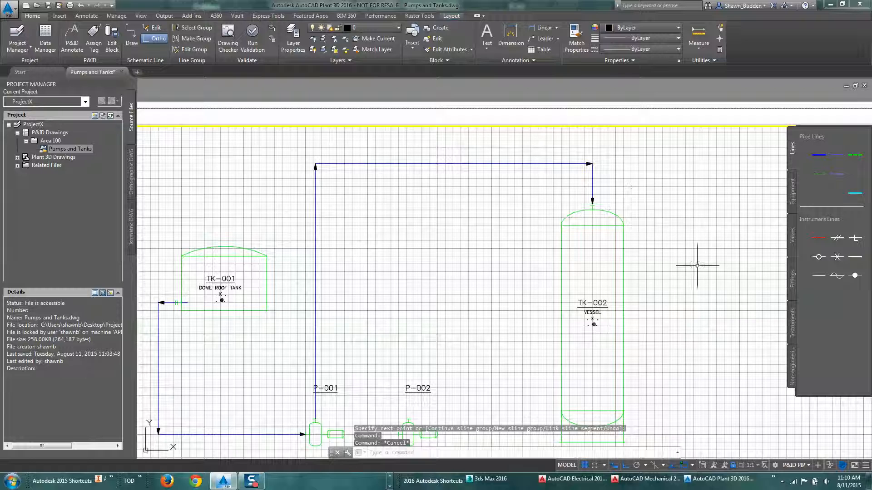
Examine the whole sheet with the tanks, the pumps and the two routed pipe lines.
scroll(449, 320, up, 3)
scroll(449, 320, down, 8)
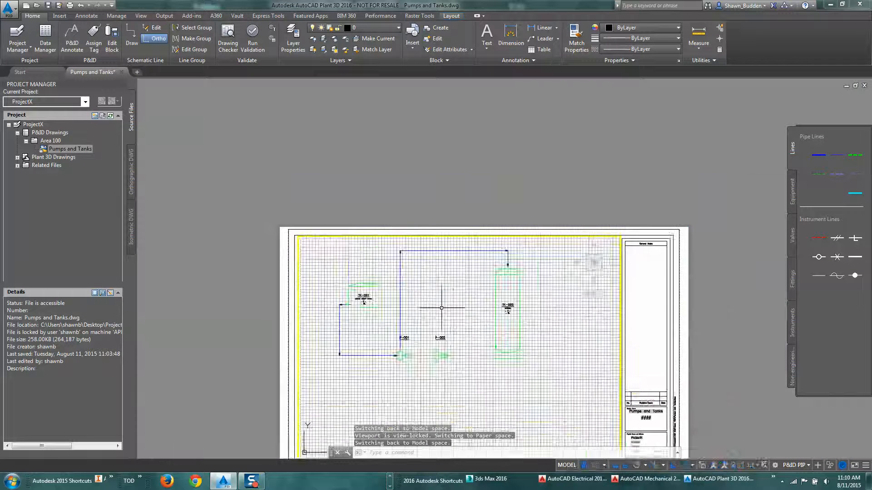
middle_drag(430, 335, 439, 321)
scroll(345, 382, up, 3)
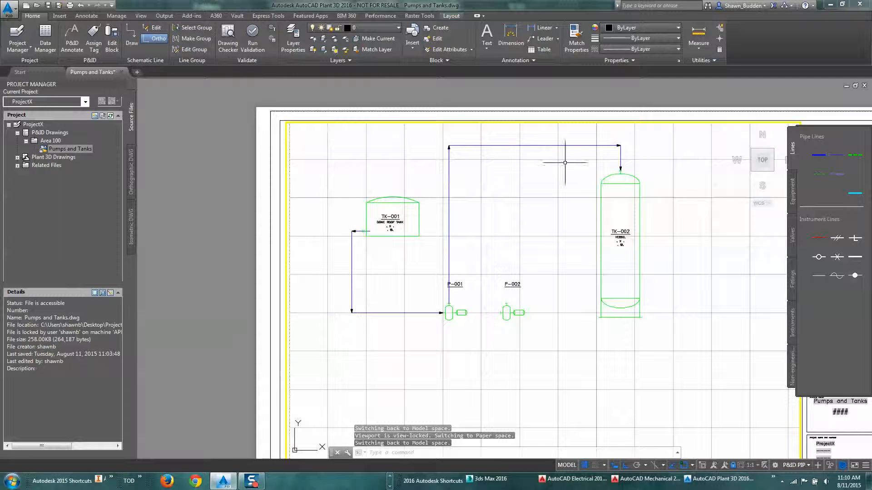
scroll(671, 316, down, 2)
scroll(622, 296, up, 2)
scroll(600, 308, down, 4)
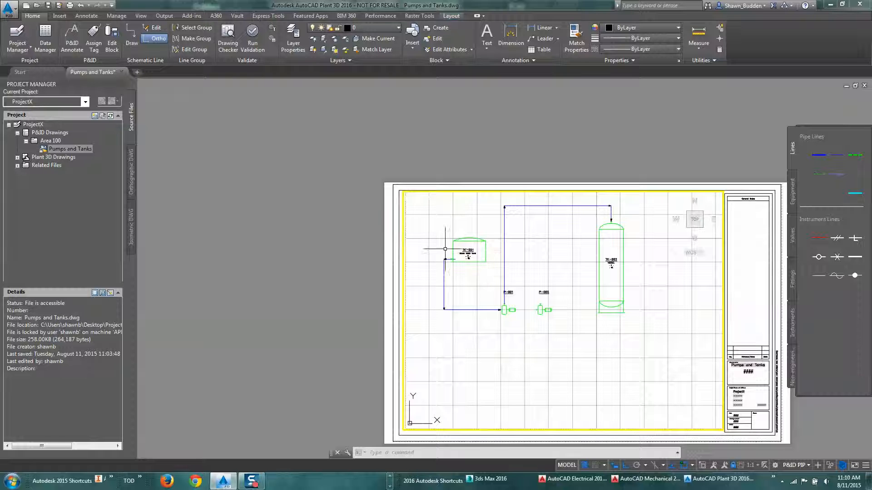
Insert a gate valve into the pipe line segment just outside the nozzle on the left side of TK-001.
scroll(444, 249, up, 5)
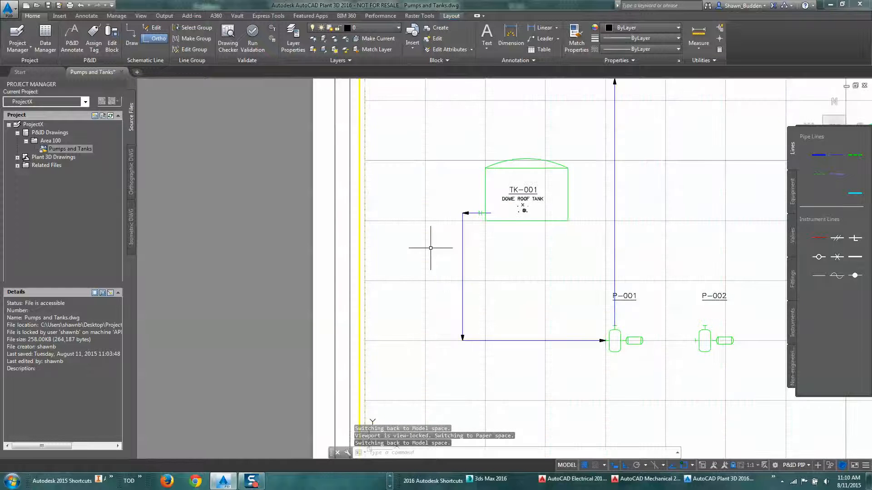
scroll(454, 220, up, 6)
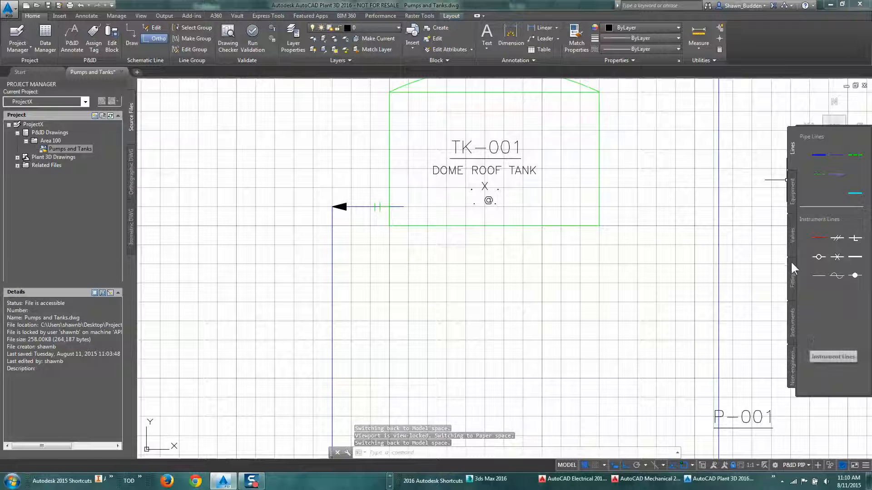
click(791, 239)
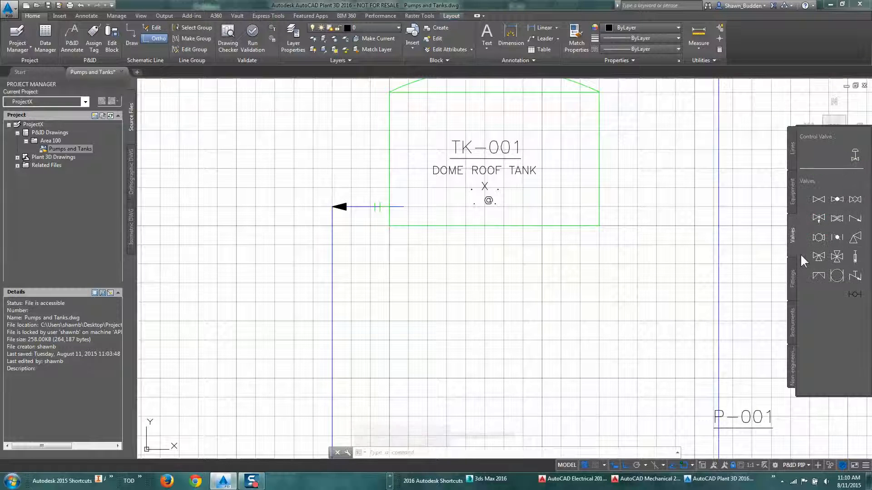
click(816, 198)
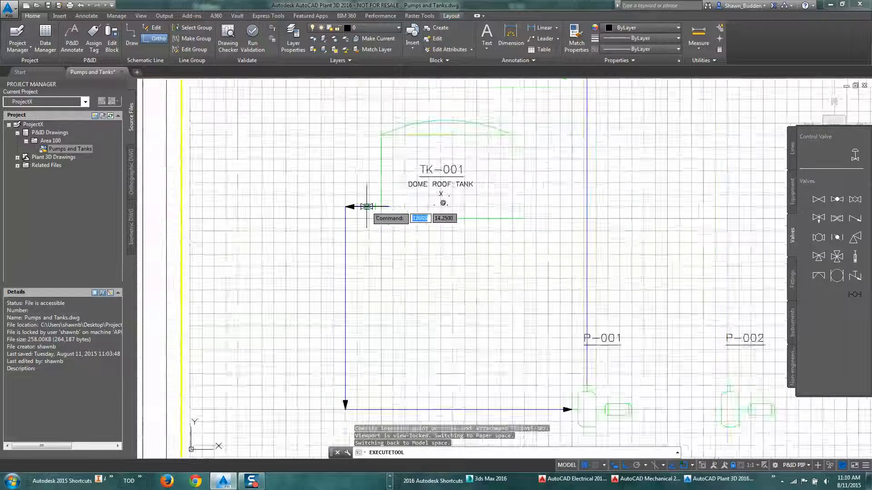
scroll(365, 205, up, 8)
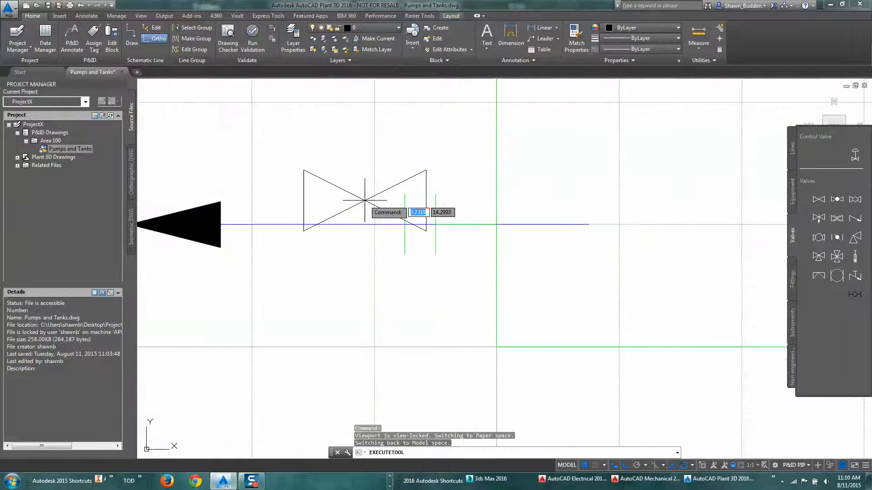
click(328, 222)
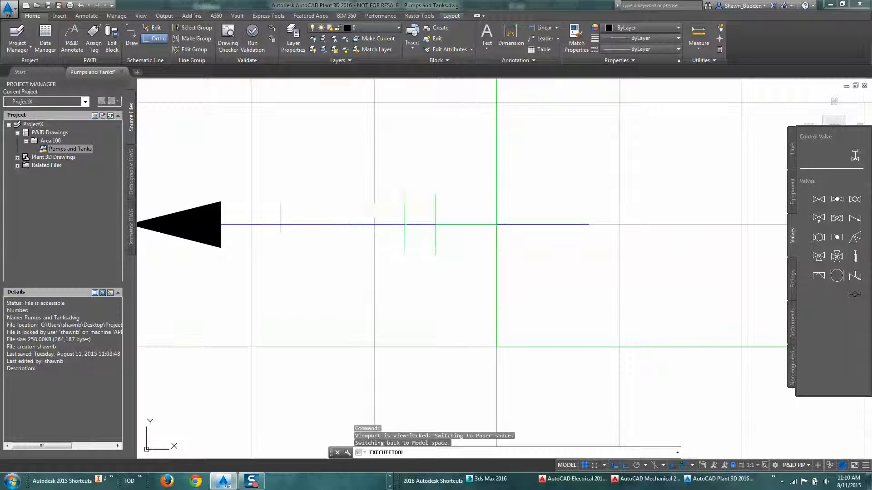
scroll(390, 324, down, 5)
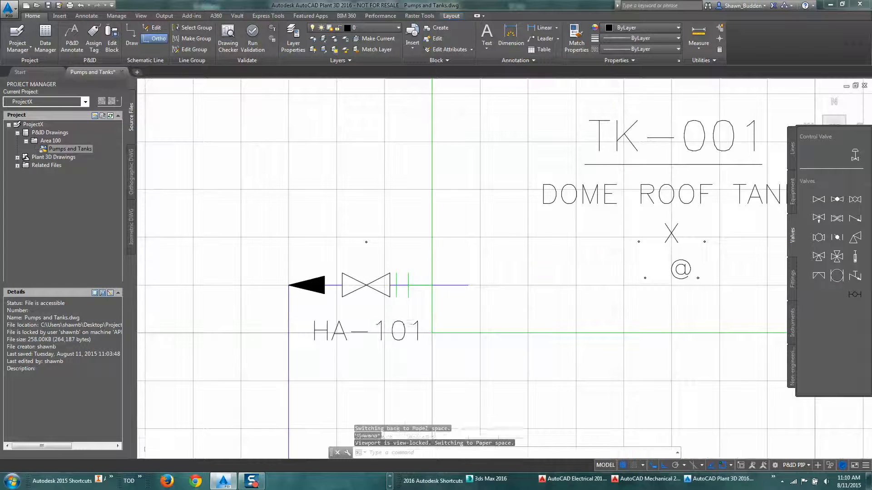
mouse_move(509, 362)
middle_down()
mouse_move(500, 325)
mouse_move(393, 239)
middle_up()
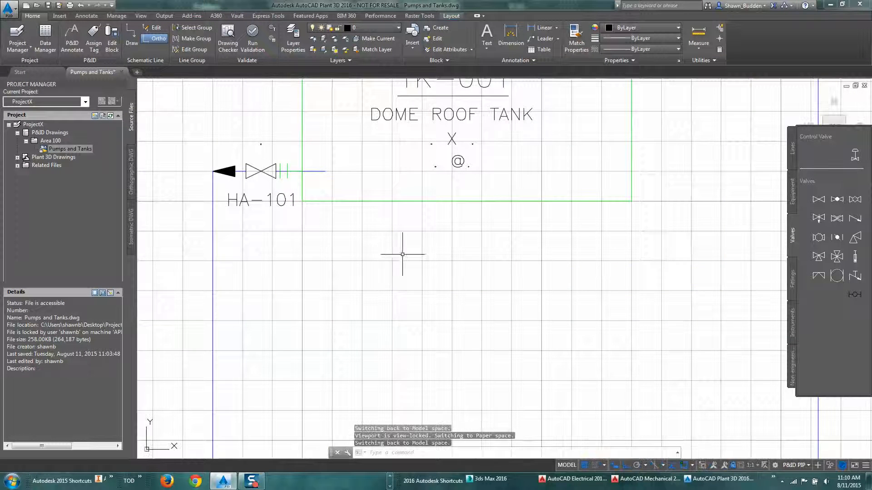
Insert a check valve into the horizontal pipe line segment just before the suction nozzle of pump P-001.
scroll(402, 254, down, 5)
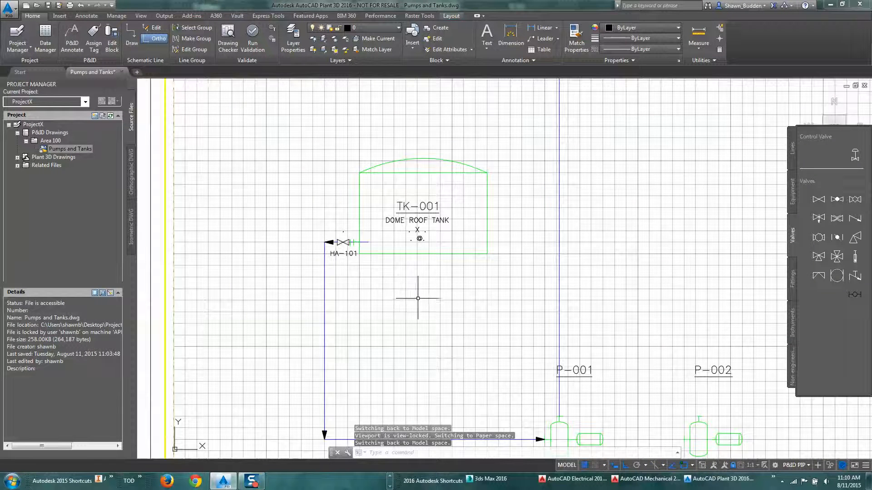
scroll(418, 298, down, 5)
scroll(476, 359, up, 5)
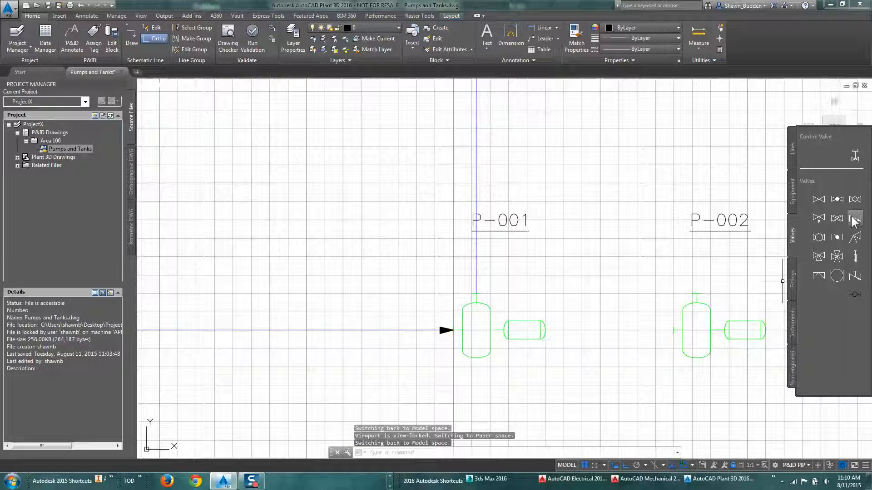
click(837, 219)
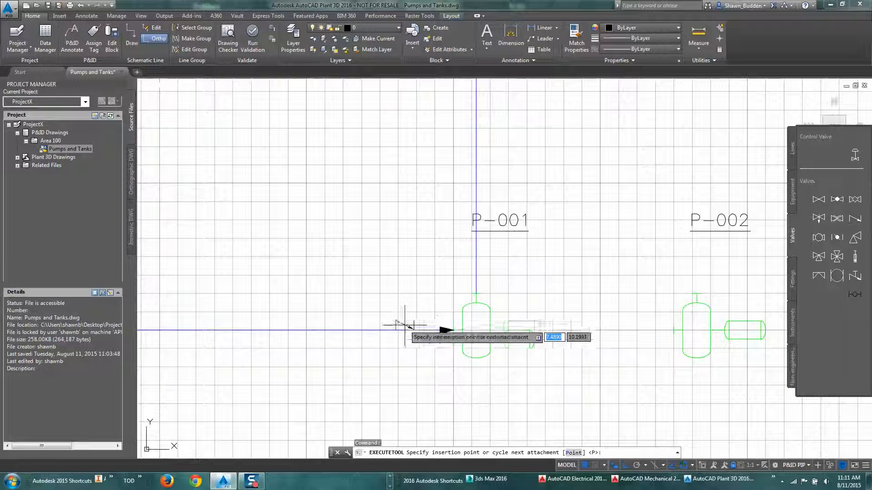
click(402, 328)
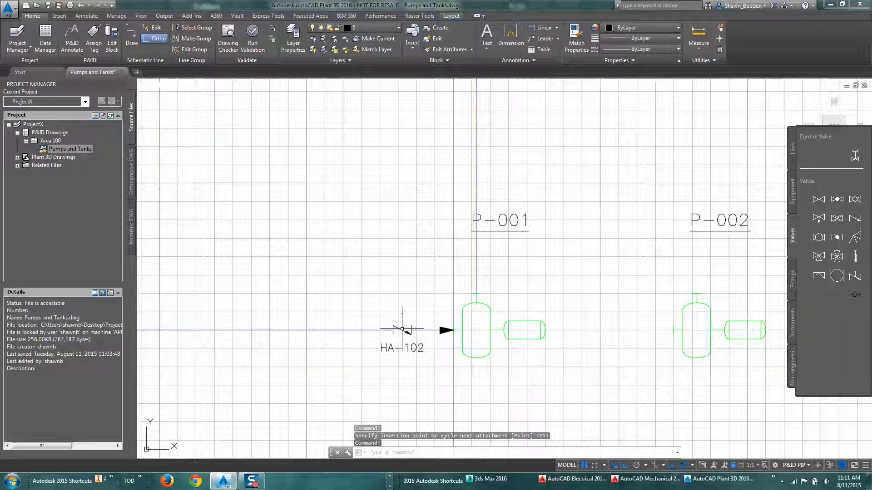
click(402, 328)
click(402, 328)
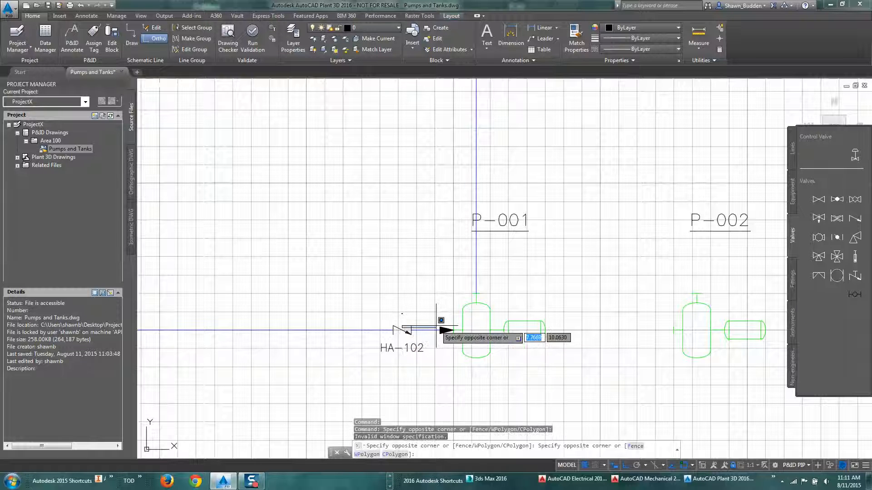
key(Escape)
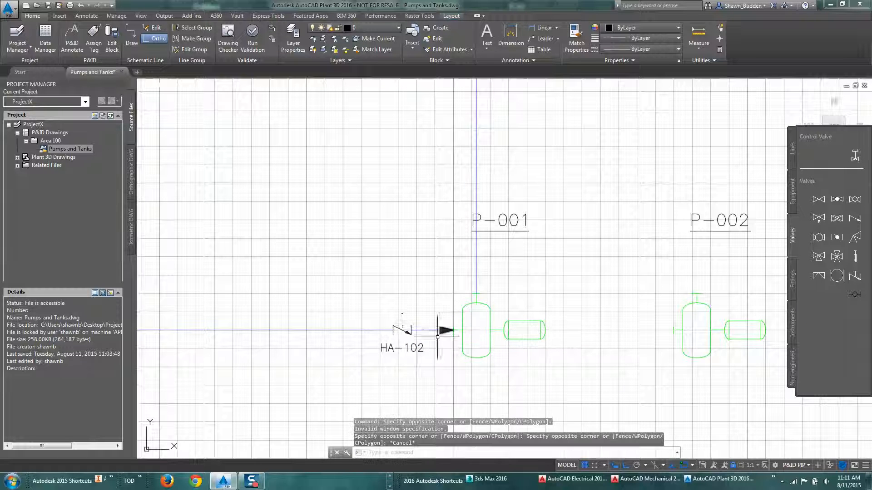
Set the open/closed state of the check valve HA-102 to Normally Closed.
click(396, 329)
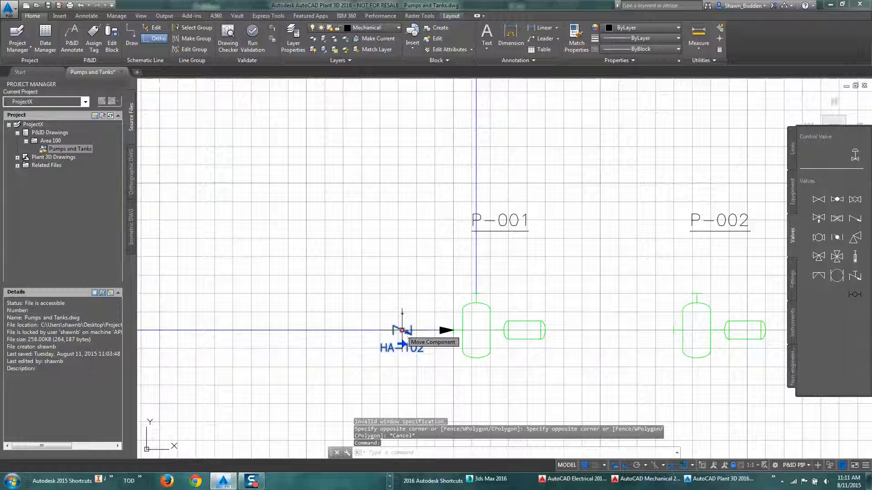
right_click(402, 330)
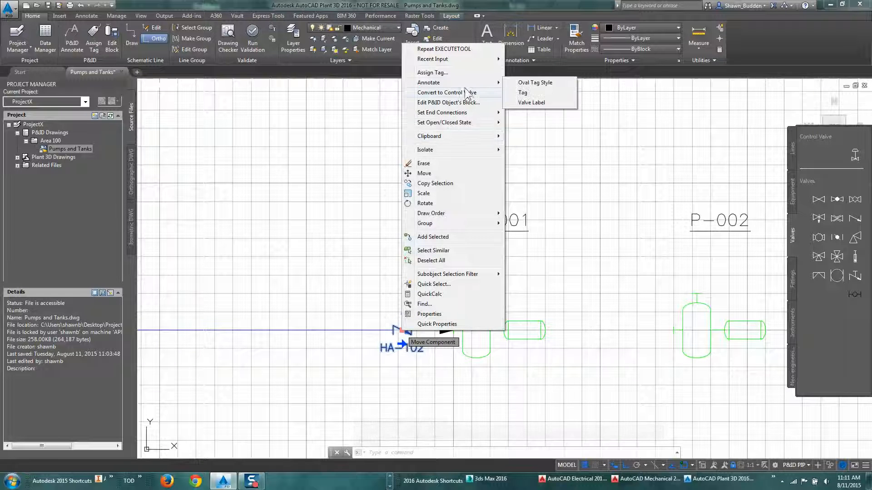
mouse_move(479, 126)
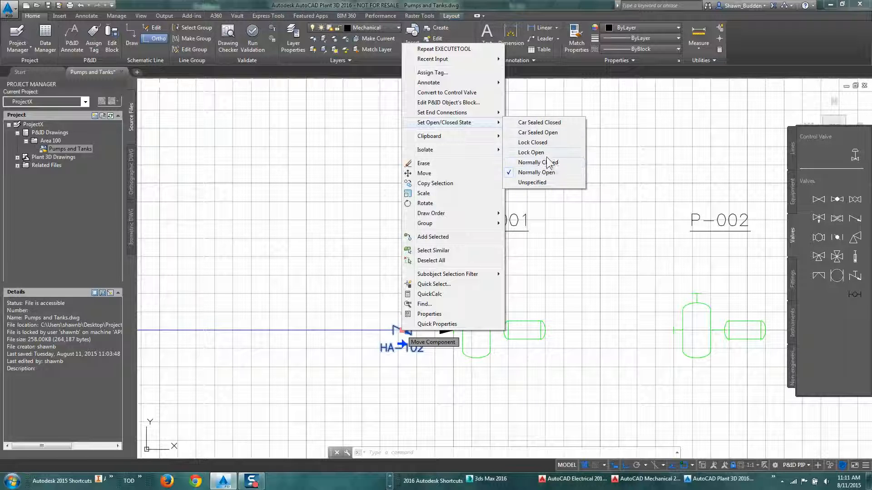
click(538, 162)
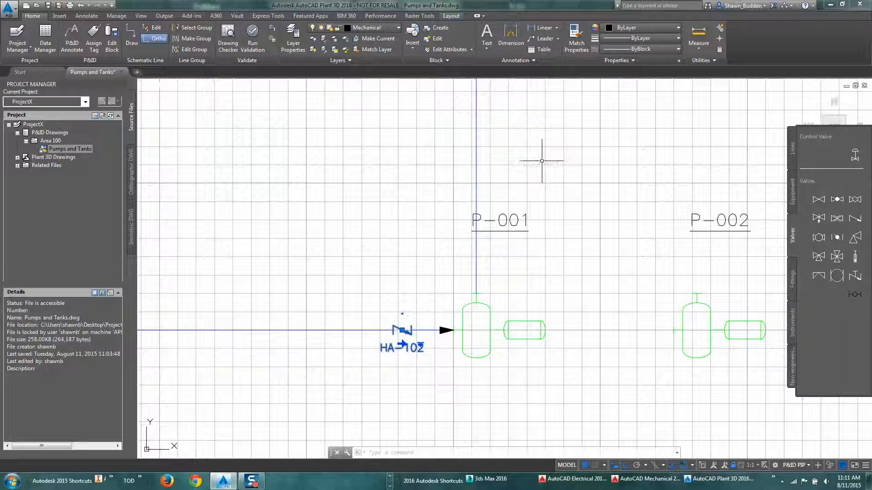
key(Escape)
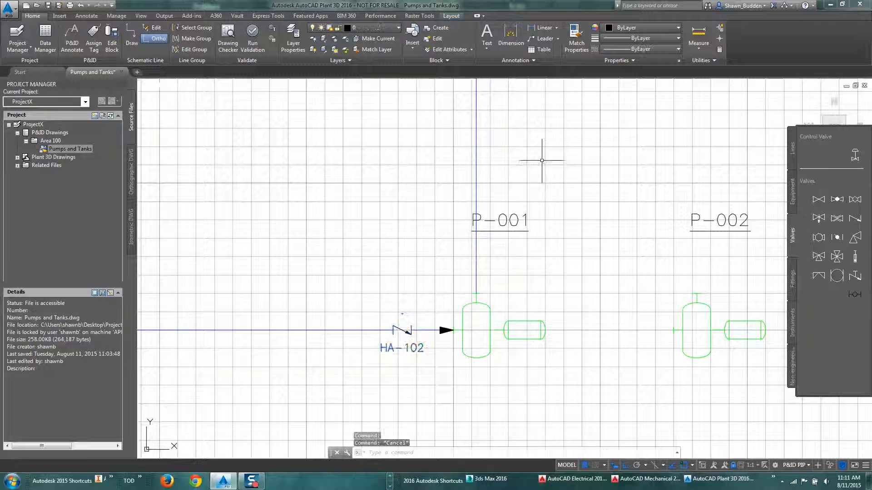
Reverse the flow direction of check valve HA-102 and flip it back towards pump P-001.
click(402, 330)
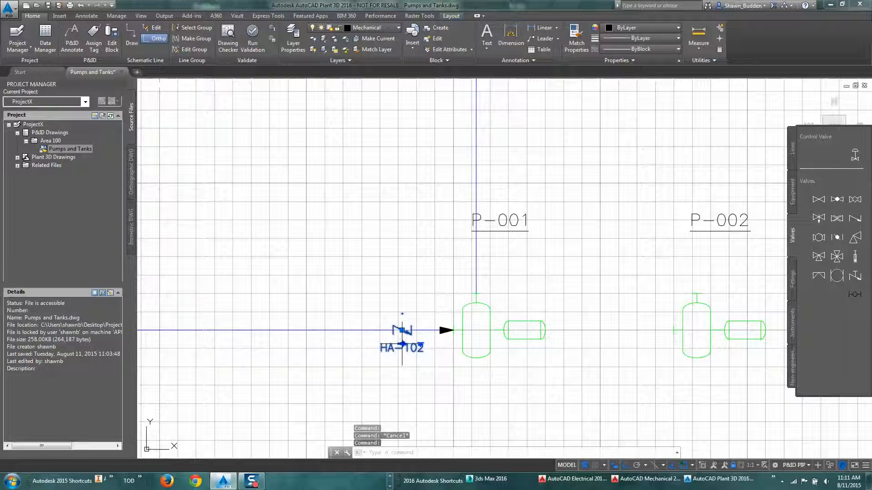
click(401, 343)
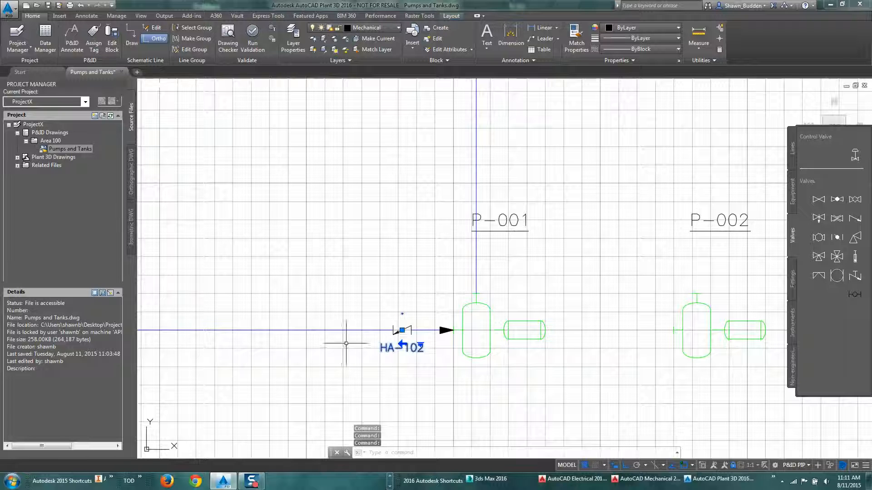
click(402, 344)
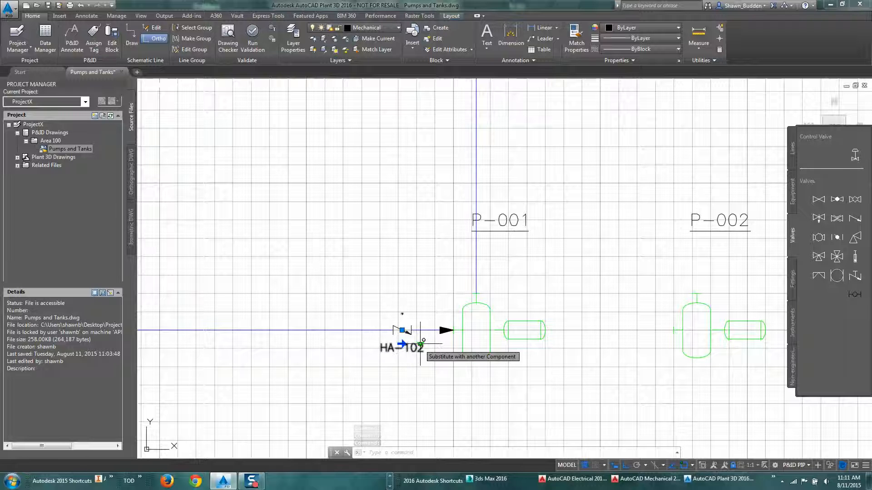
Substitute the check valve HA-102 with a ball valve.
click(420, 344)
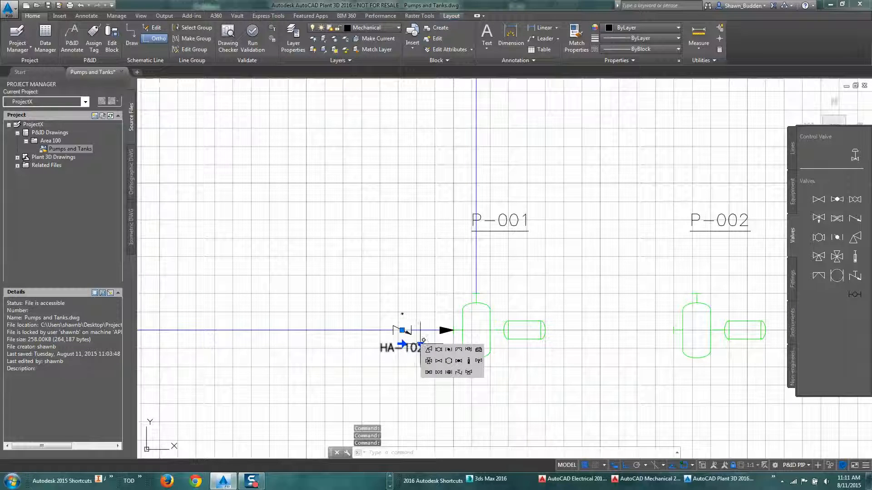
scroll(458, 341, up, 4)
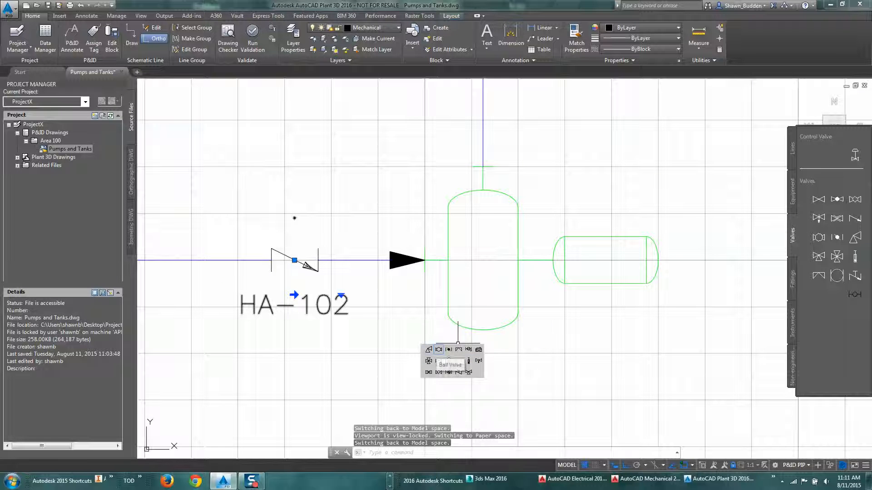
click(438, 350)
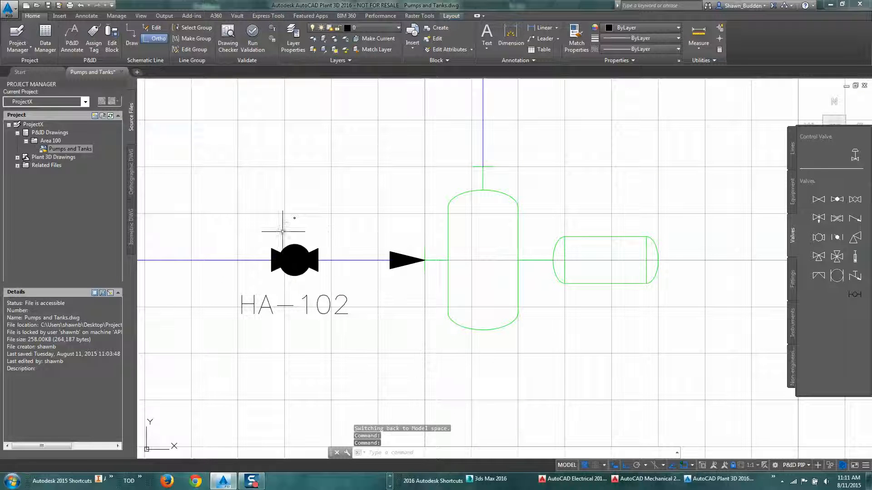
Set the open/closed state of the ball valve HA-102 to Normally Open.
click(288, 266)
right_click(289, 266)
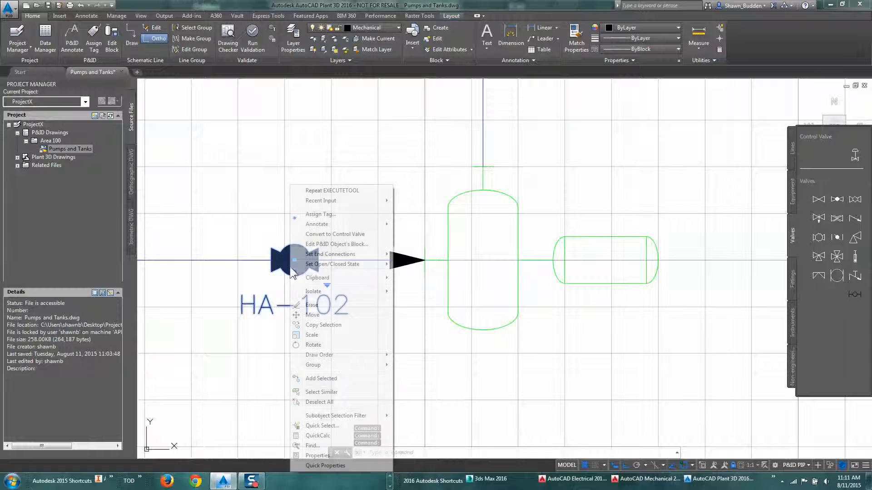
mouse_move(302, 264)
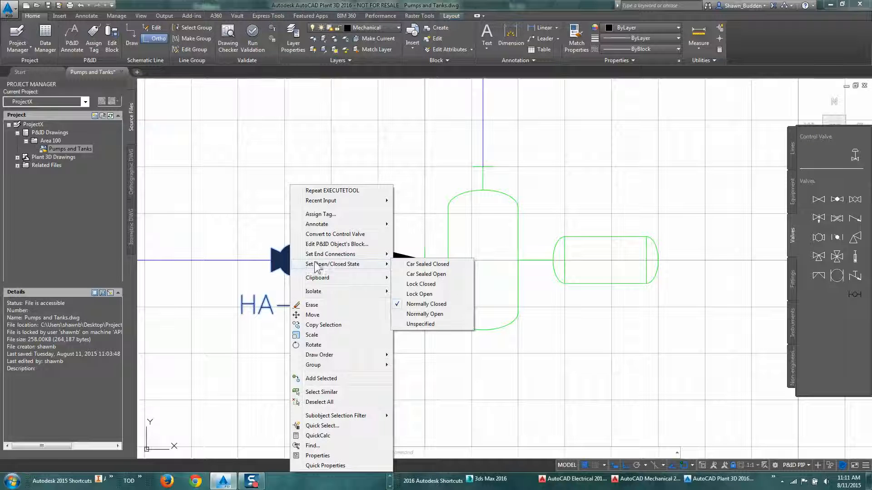
click(429, 314)
Draw a short horizontal instrument line branching to the right from the vertical discharge pipe line above P-001.
scroll(419, 302, down, 4)
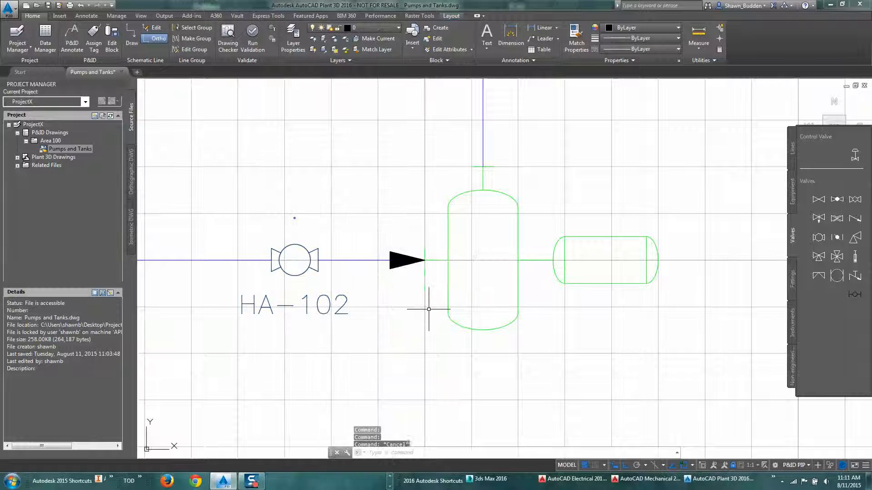
scroll(425, 310, down, 3)
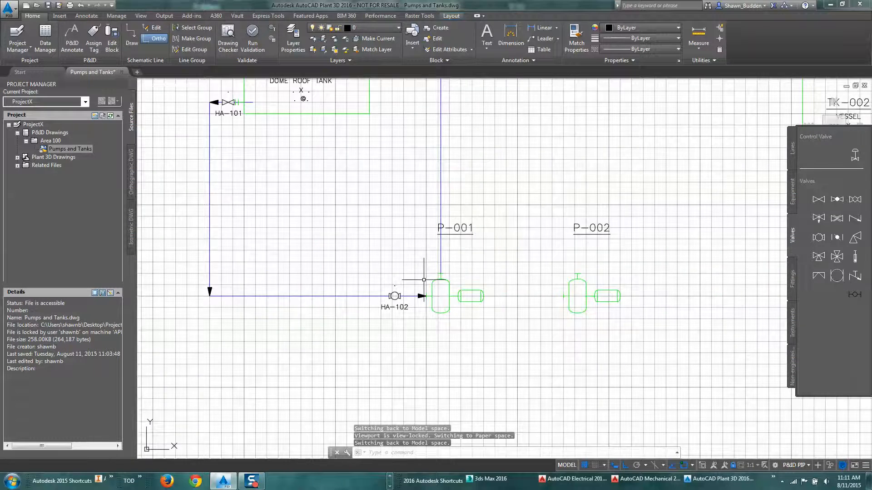
scroll(418, 282, down, 2)
scroll(404, 239, down, 2)
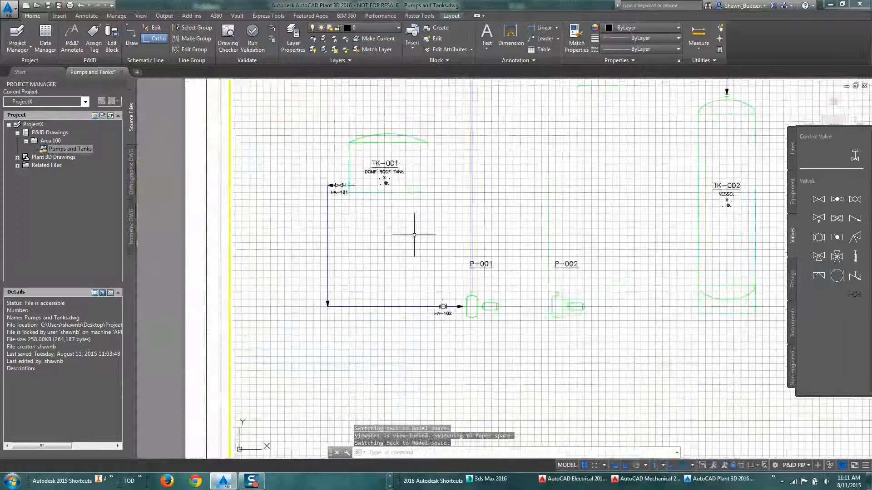
middle_drag(414, 235, 263, 213)
middle_drag(313, 162, 305, 211)
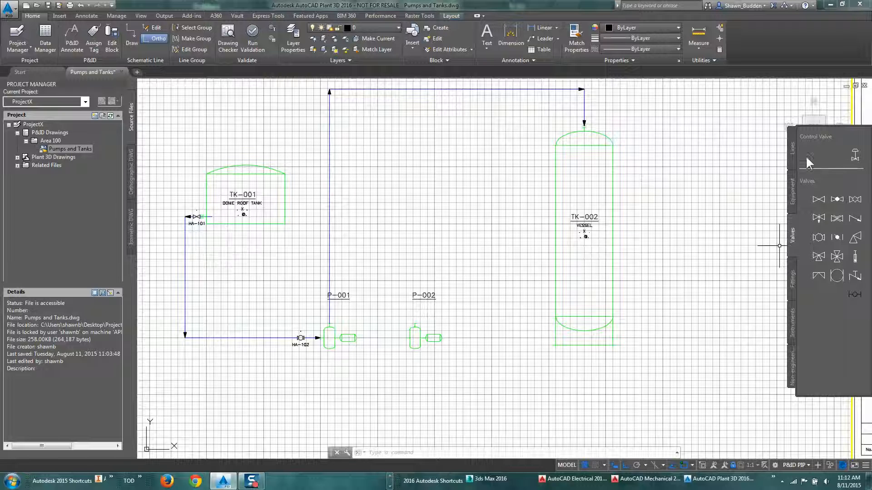
click(790, 149)
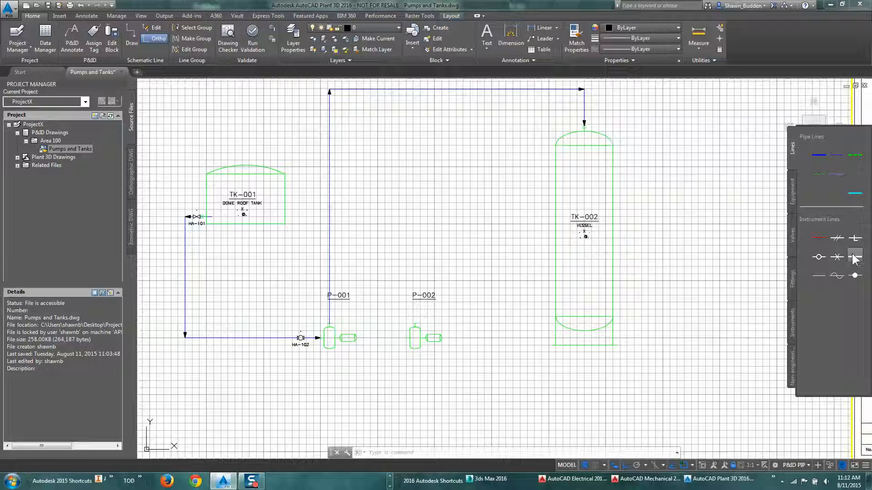
click(855, 257)
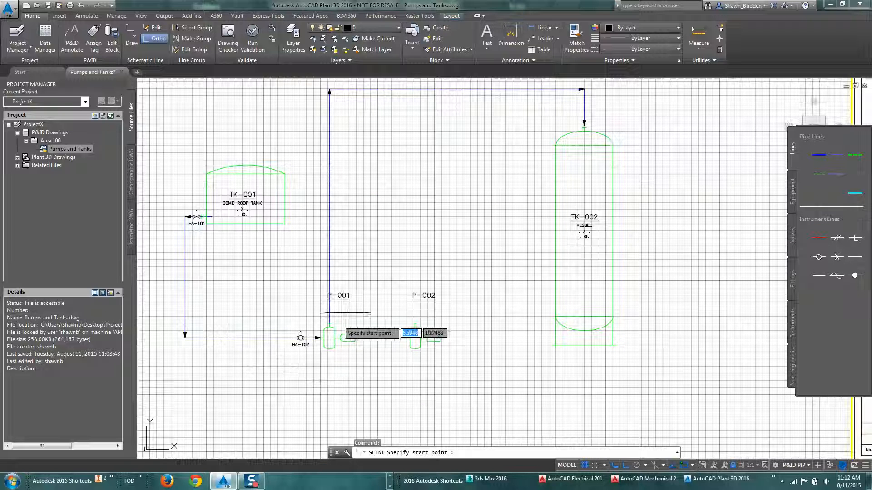
click(329, 260)
click(371, 260)
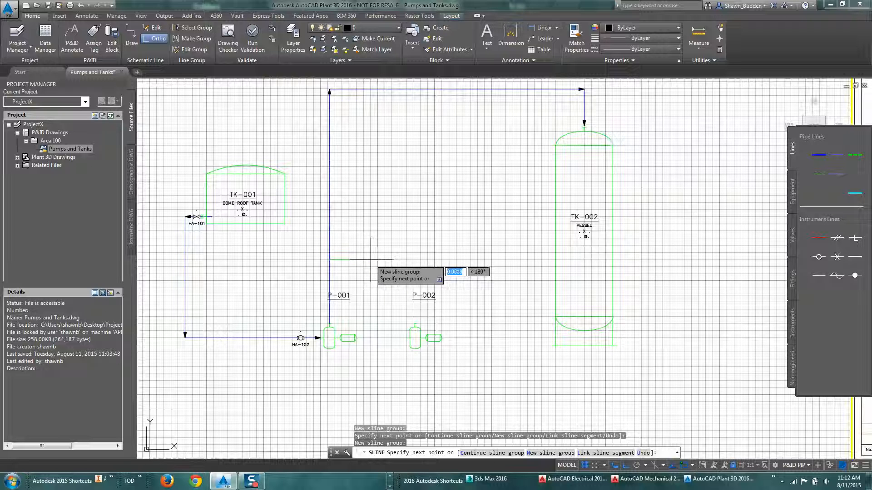
right_click(370, 260)
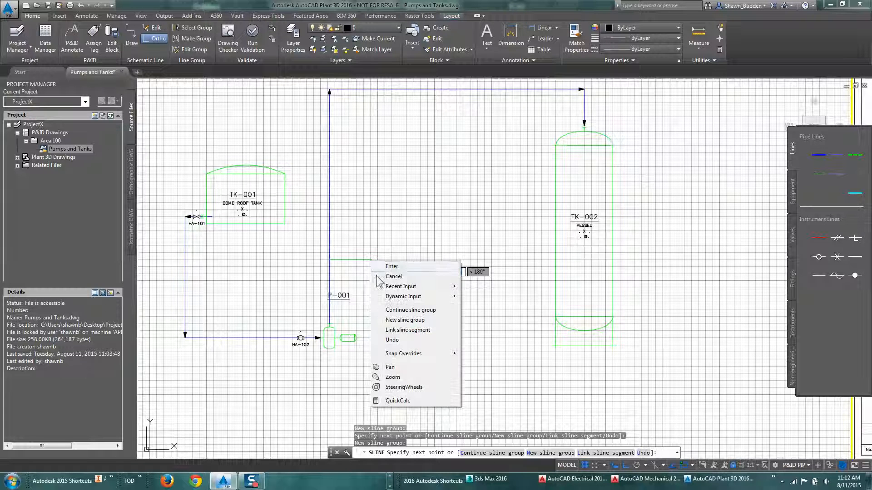
click(393, 267)
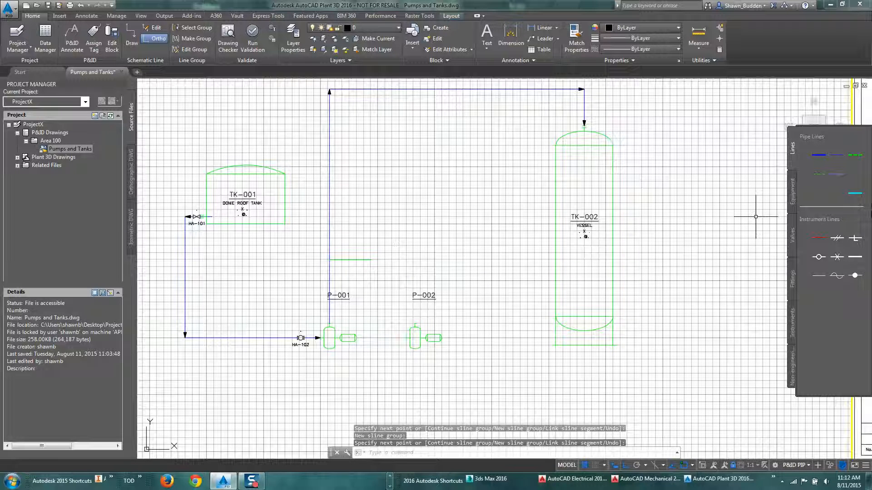
Place a plain circular general instrument symbol at the free end of the short instrument line.
click(791, 333)
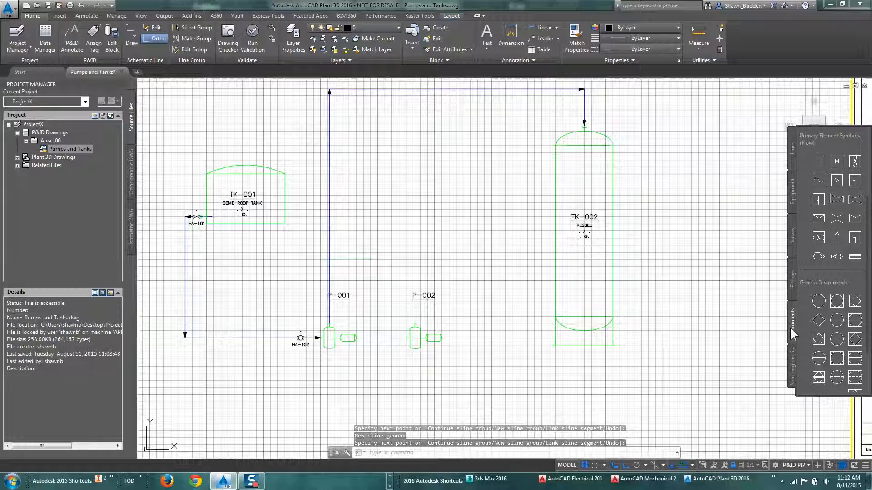
click(819, 304)
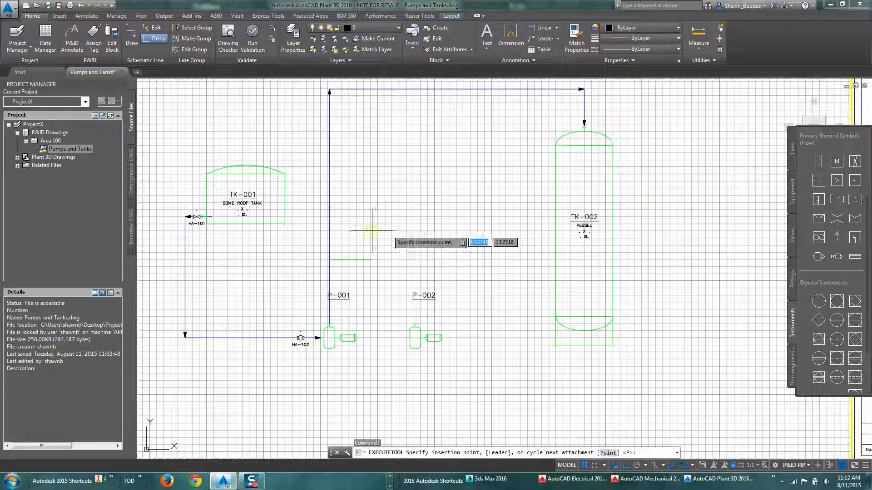
click(371, 260)
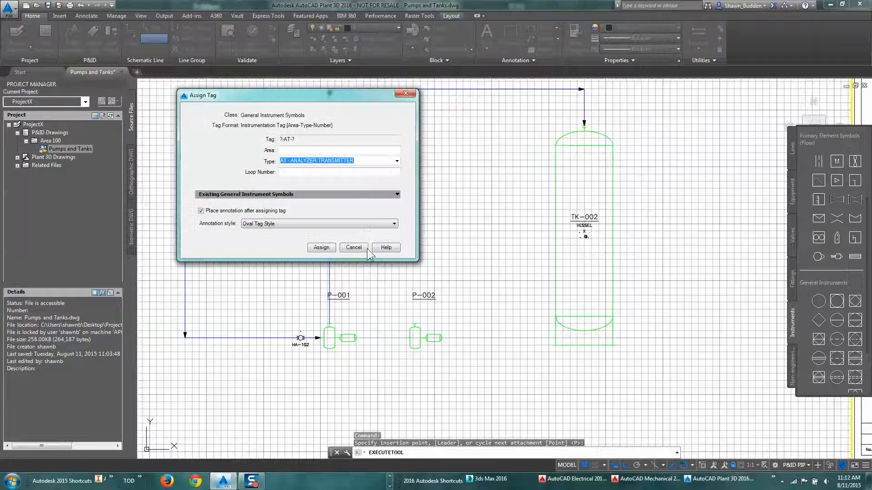
Tag the instrument as area 100, type FI - Flow Indicator, loop number 100, and place its oval tag annotation just above the symbol.
click(397, 161)
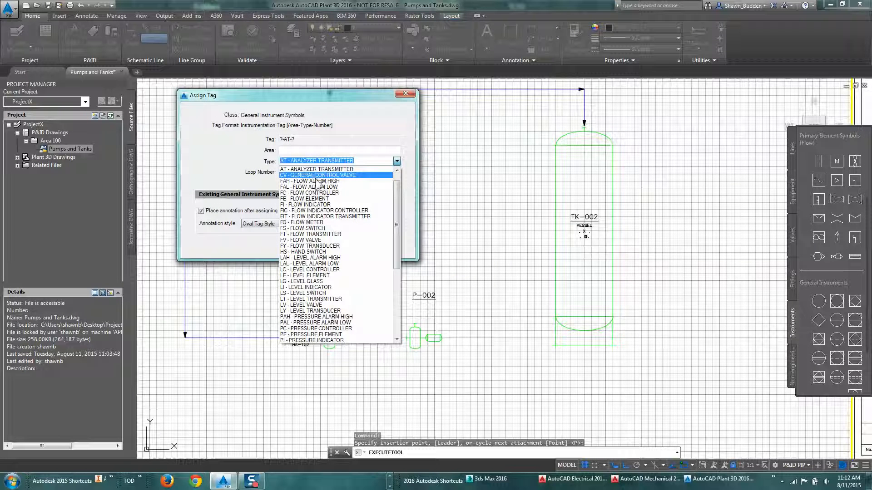
click(323, 205)
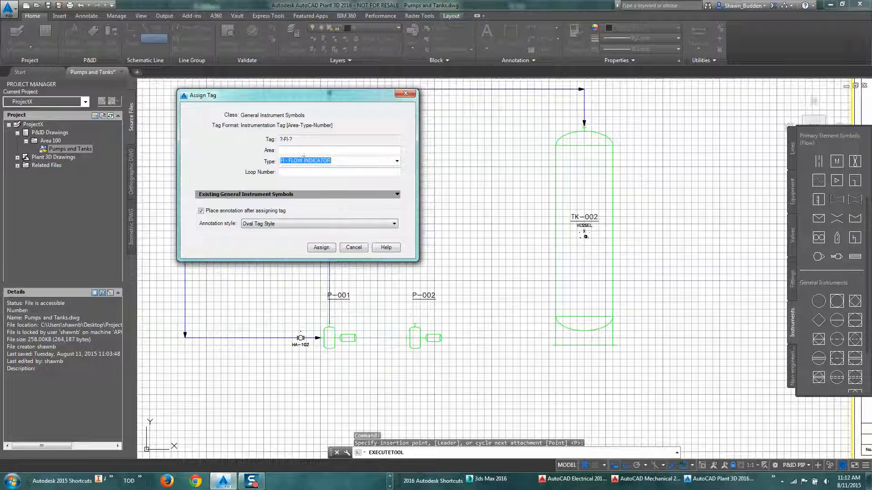
click(354, 173)
text(100)
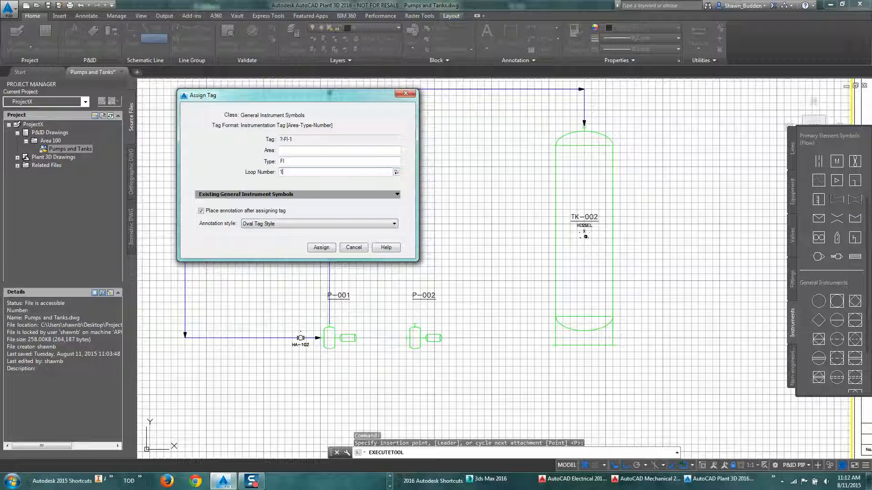
click(293, 150)
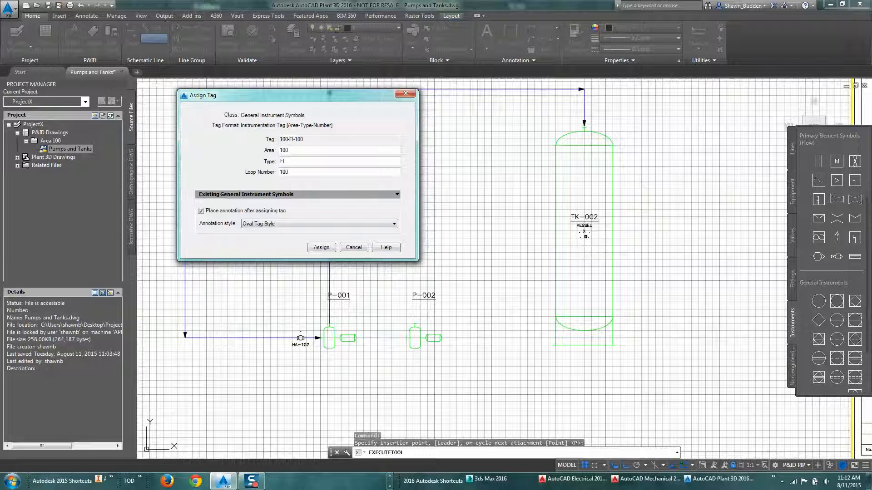
click(322, 248)
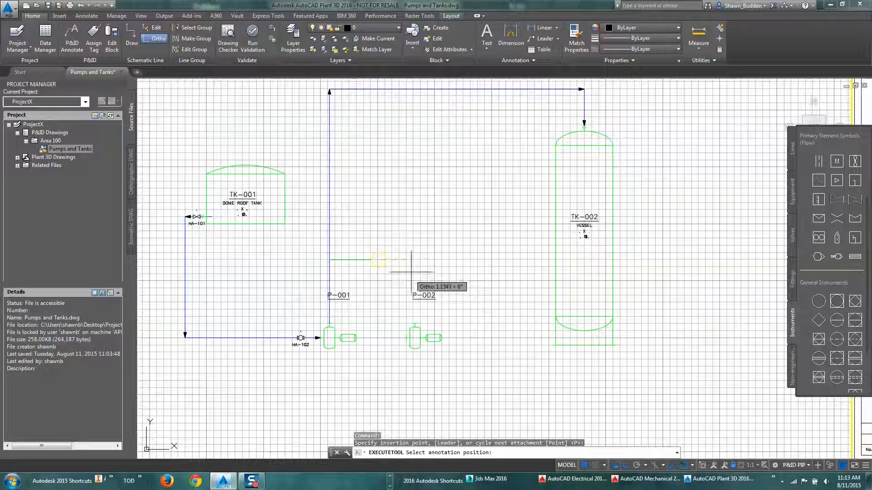
click(385, 246)
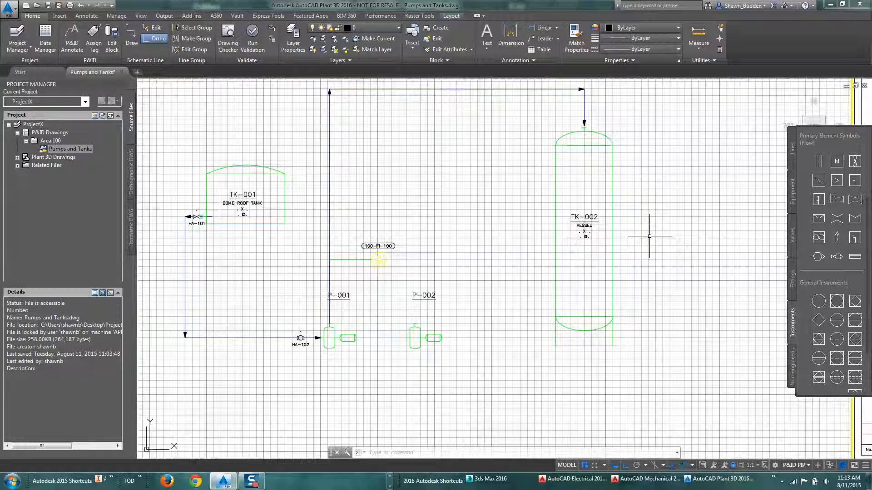
Draw a primary pipe line from the top centre of tank TK-001 straight up, with a horizontal run to the left.
scroll(231, 181, down, 2)
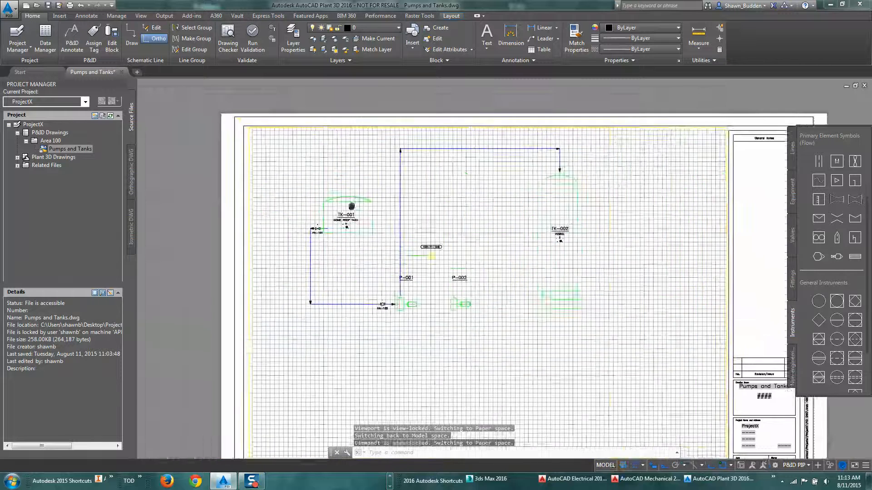
scroll(287, 190, up, 2)
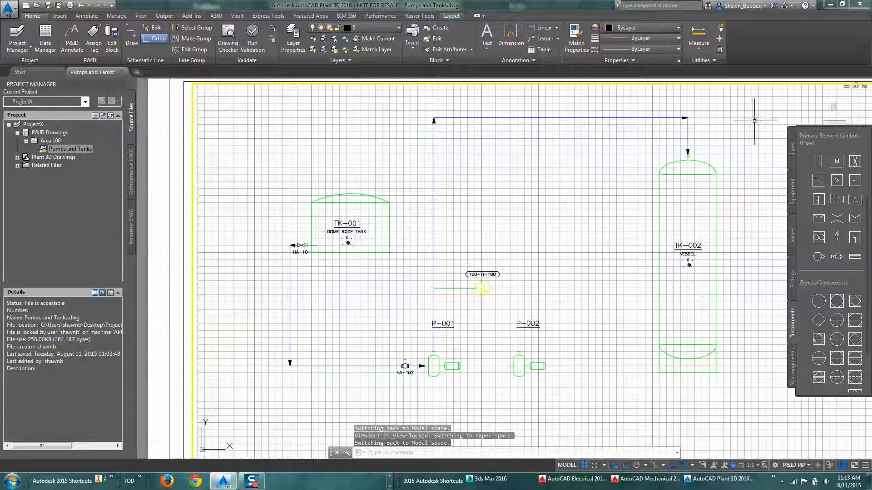
click(792, 149)
click(817, 156)
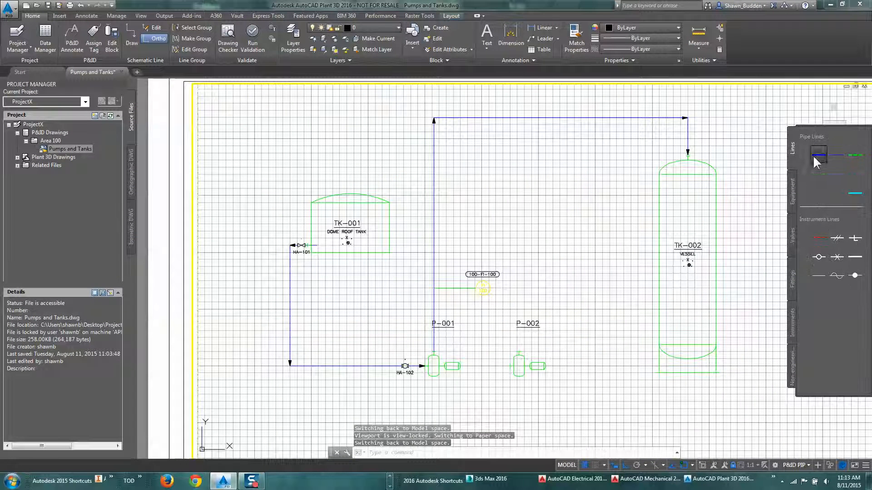
click(351, 194)
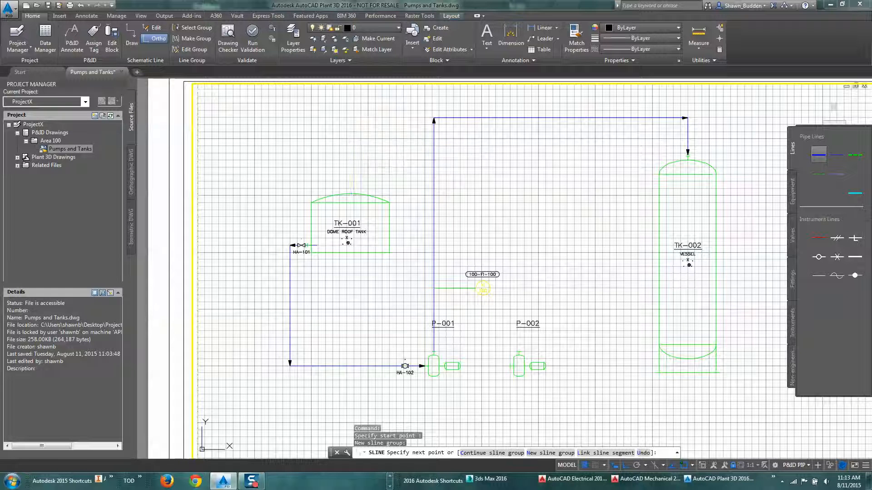
click(351, 139)
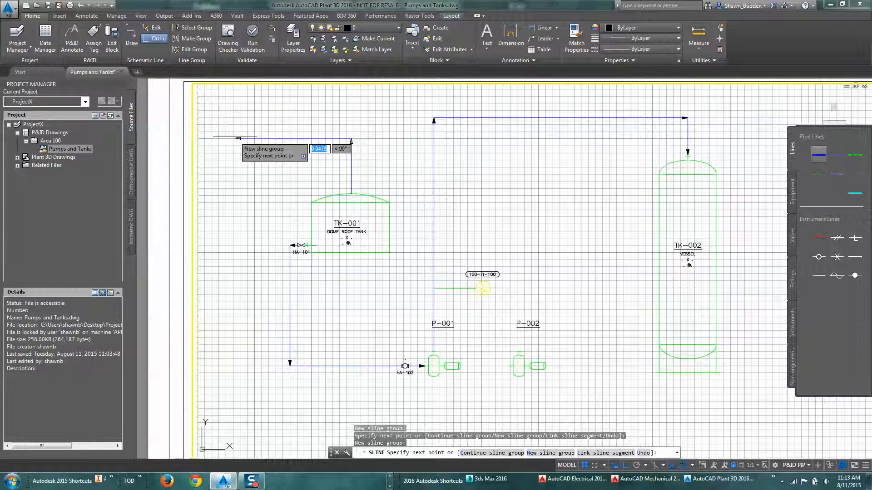
click(234, 138)
key(Return)
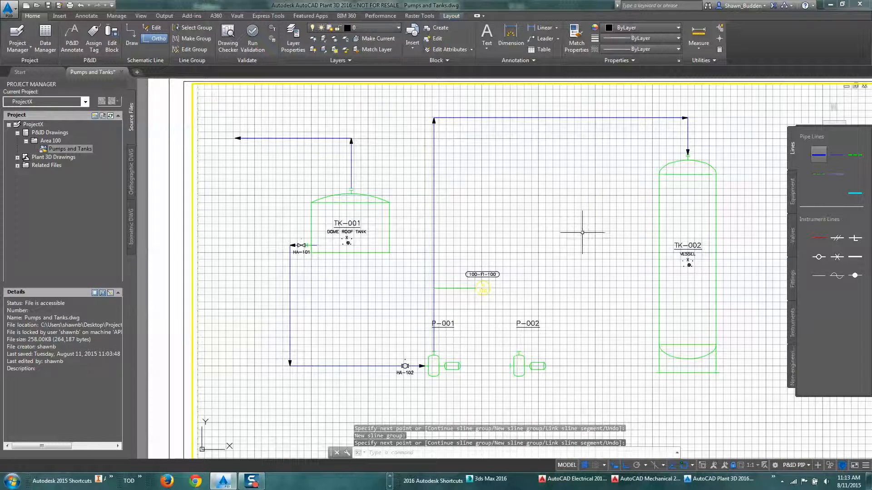
Draw a primary pipe line from the bottom centre of vessel TK-002 downward, with a horizontal run right towards the drawing border.
scroll(567, 237, down, 2)
middle_drag(664, 248, 384, 207)
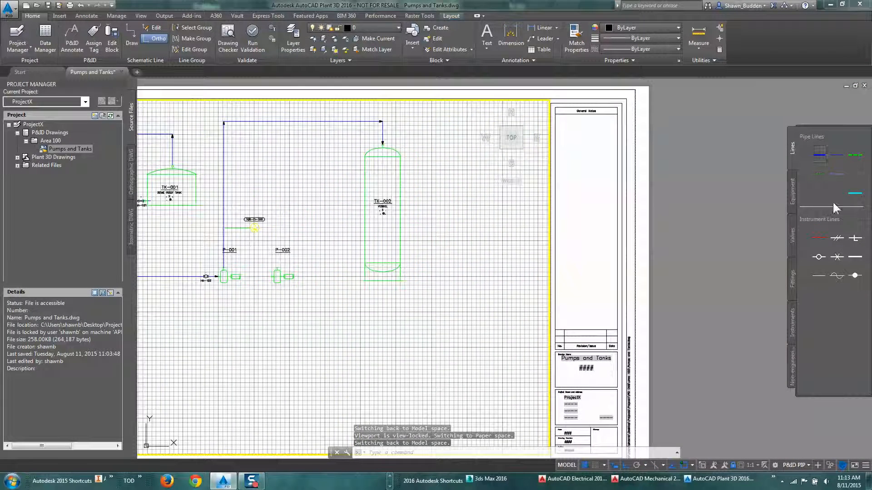
click(819, 155)
scroll(382, 282, up, 4)
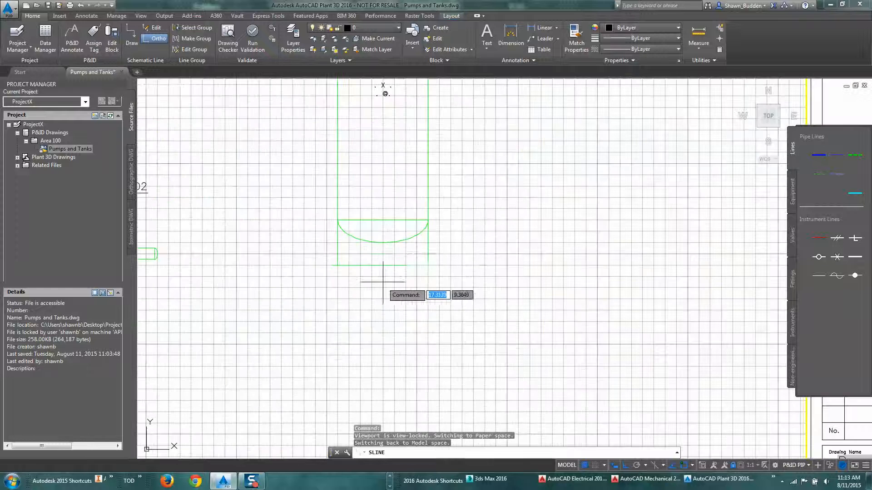
click(383, 243)
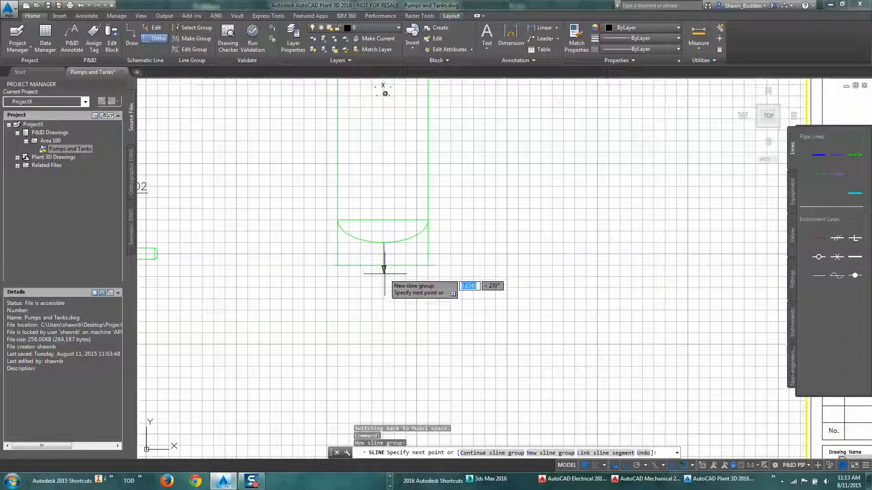
click(385, 300)
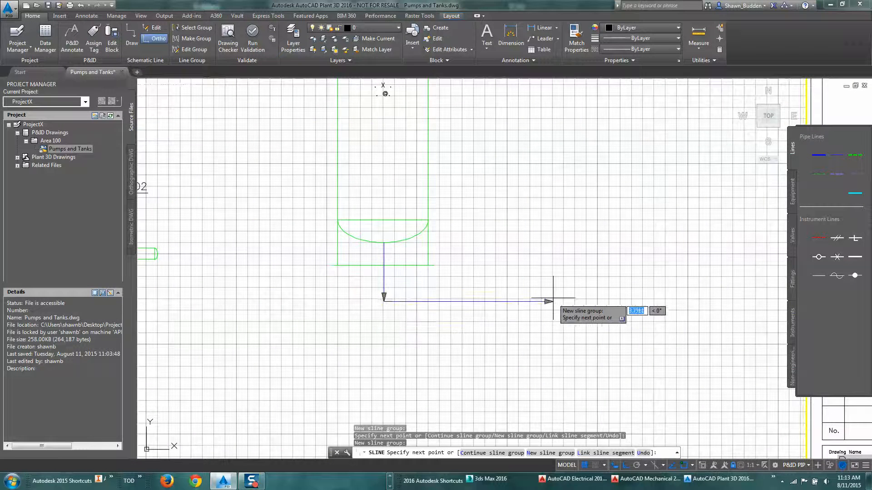
scroll(554, 293, down, 4)
click(632, 298)
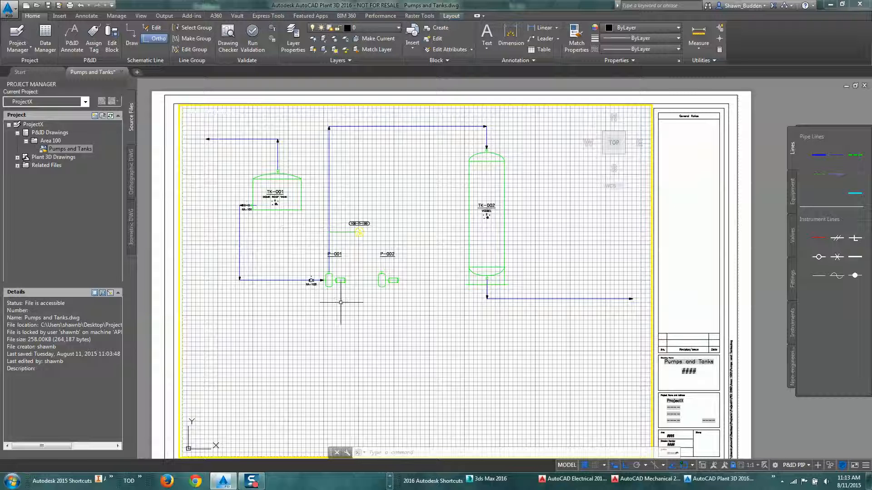
Move the P-001 tag label off the vertical discharge line to a clear spot below its pump.
scroll(335, 280, down, 2)
scroll(334, 280, up, 4)
scroll(335, 280, up, 2)
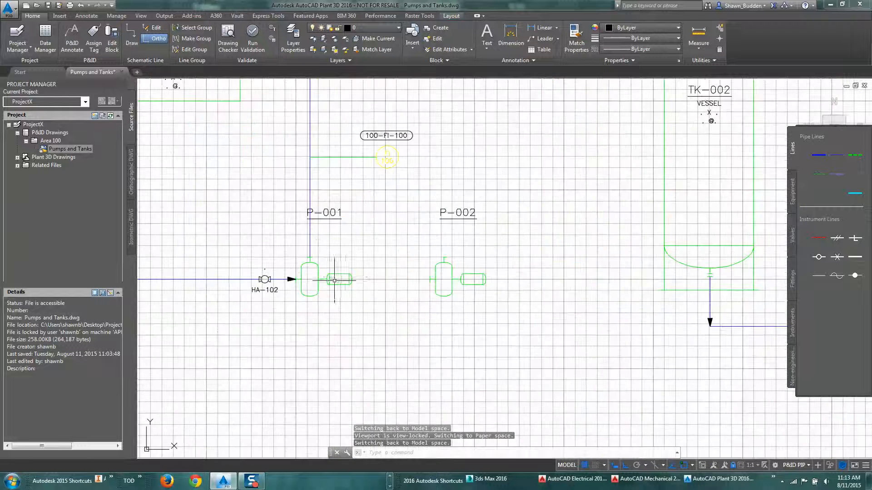
click(325, 214)
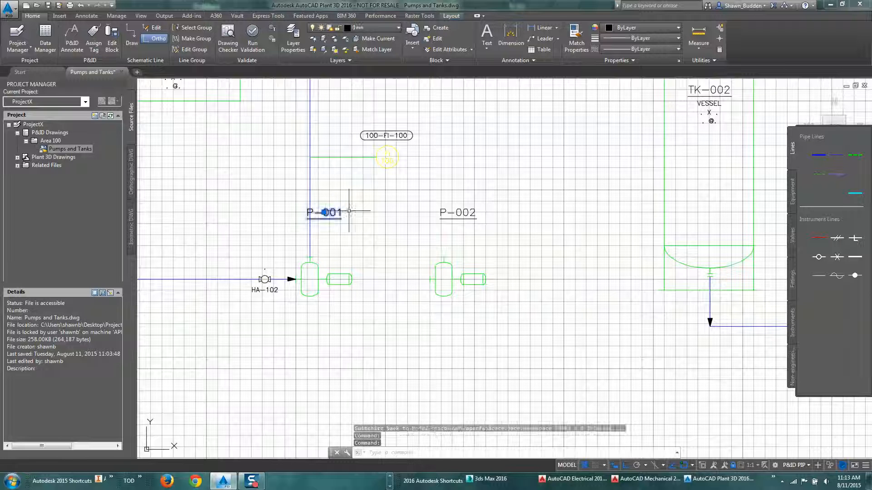
drag(321, 218, 332, 209)
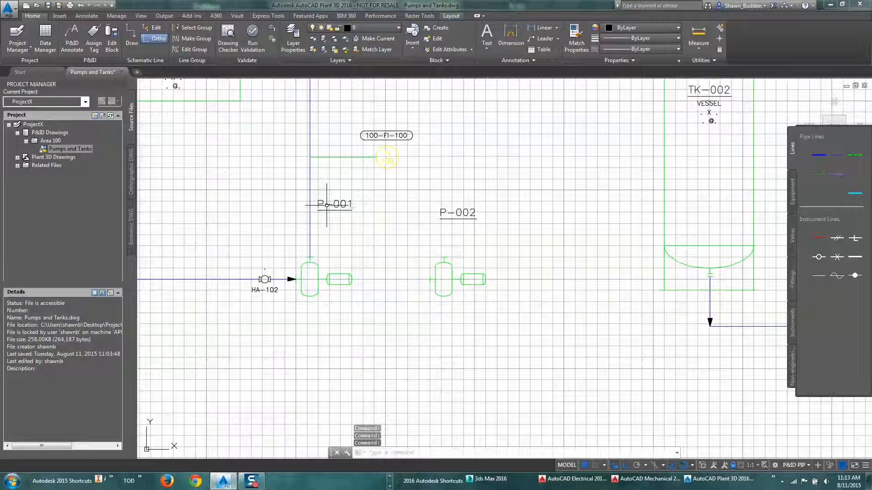
click(335, 204)
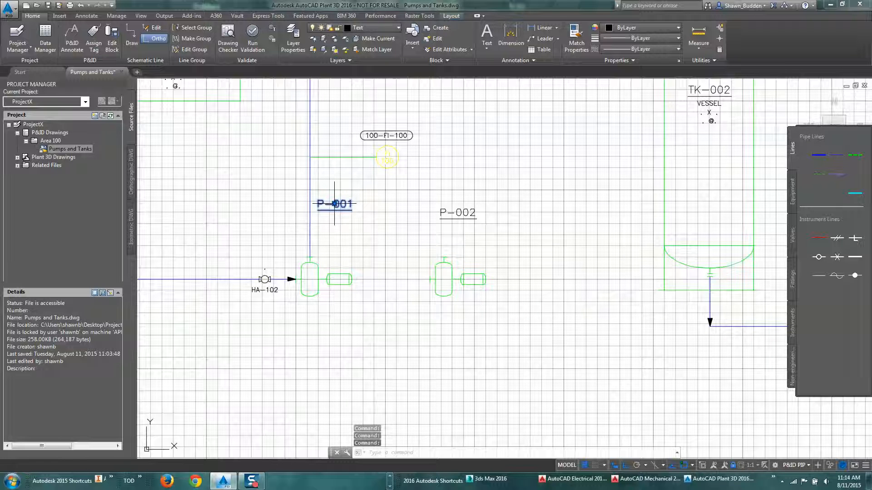
click(334, 203)
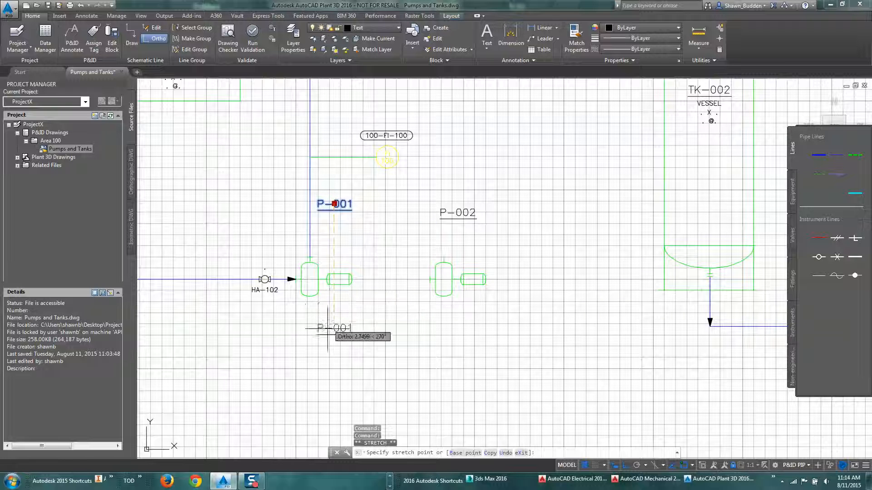
click(310, 325)
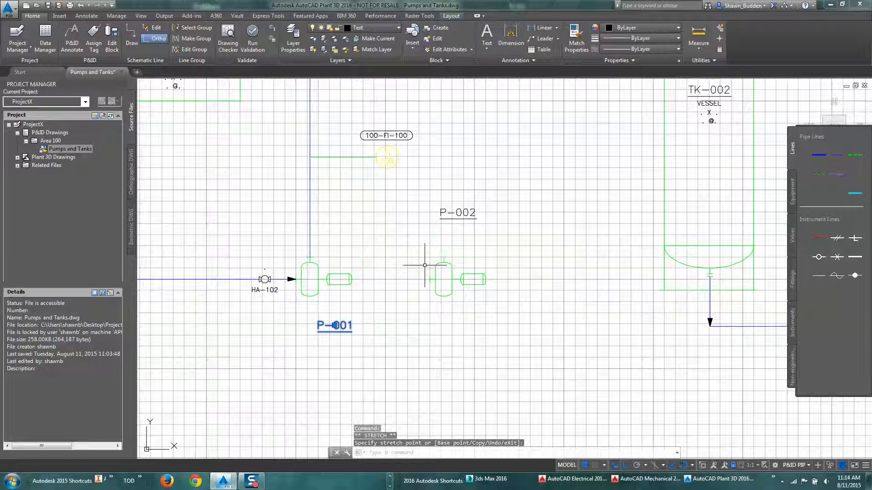
key(Escape)
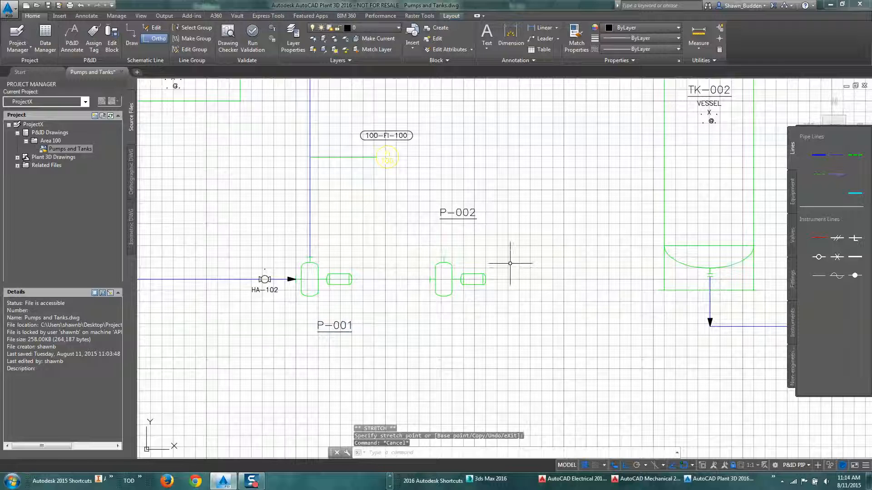
Open tag assignment for the pipe line leaving the top of TK-001, setting size 6" and service DW - Drinking Water.
scroll(509, 264, down, 3)
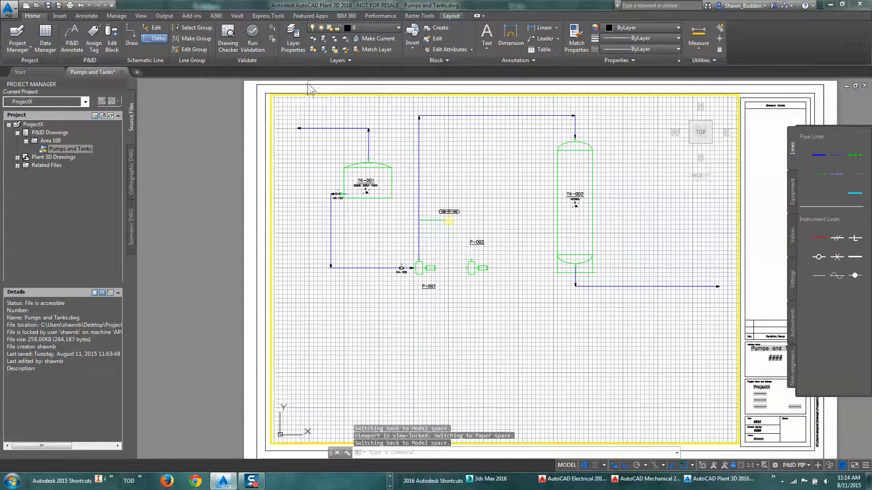
scroll(354, 120, up, 3)
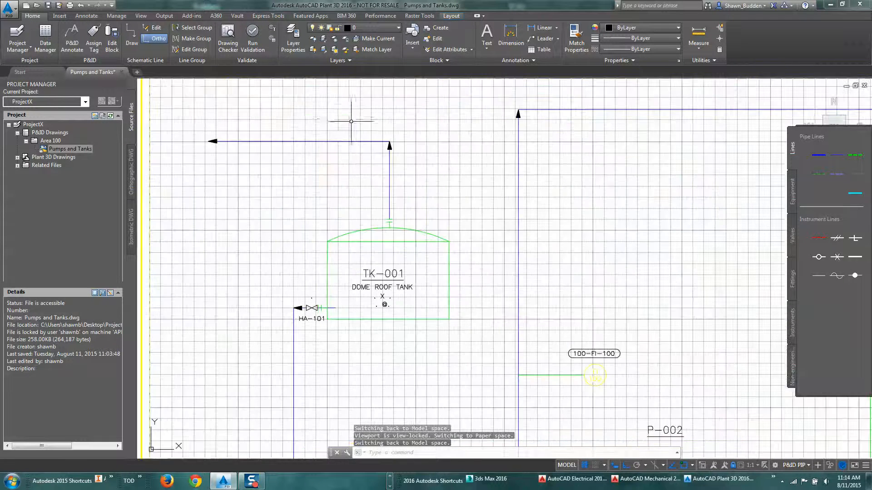
click(313, 137)
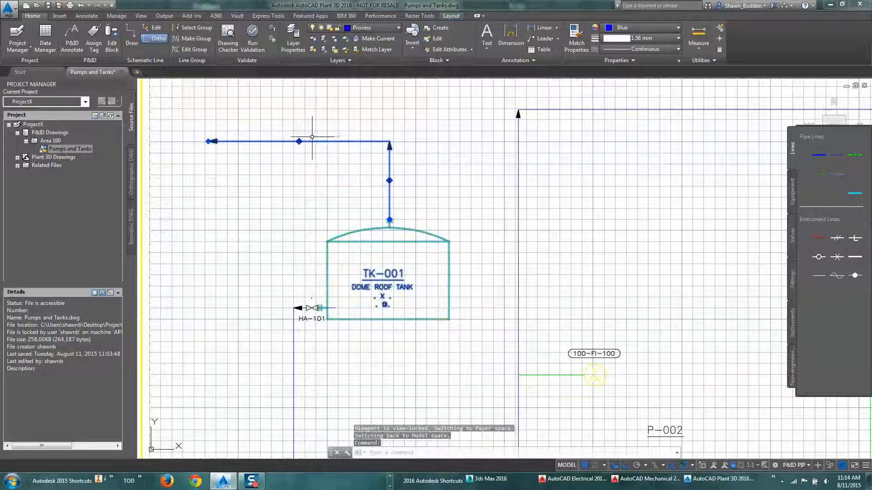
right_click(323, 122)
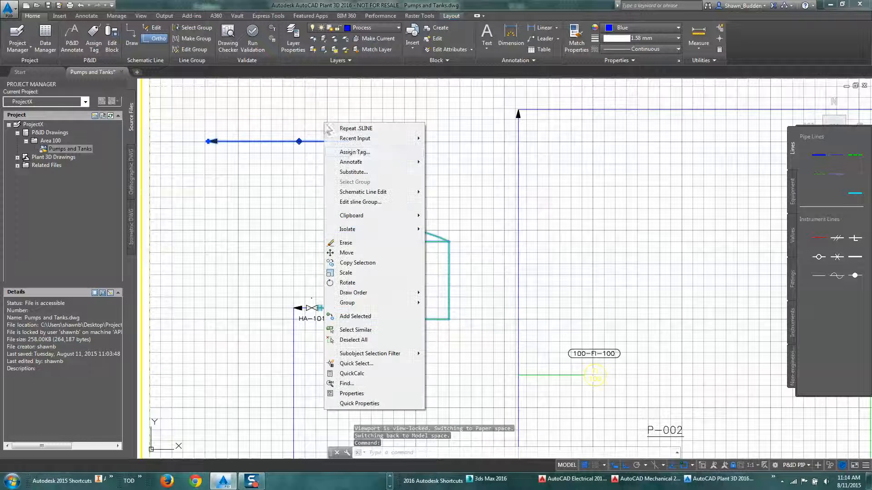
click(354, 153)
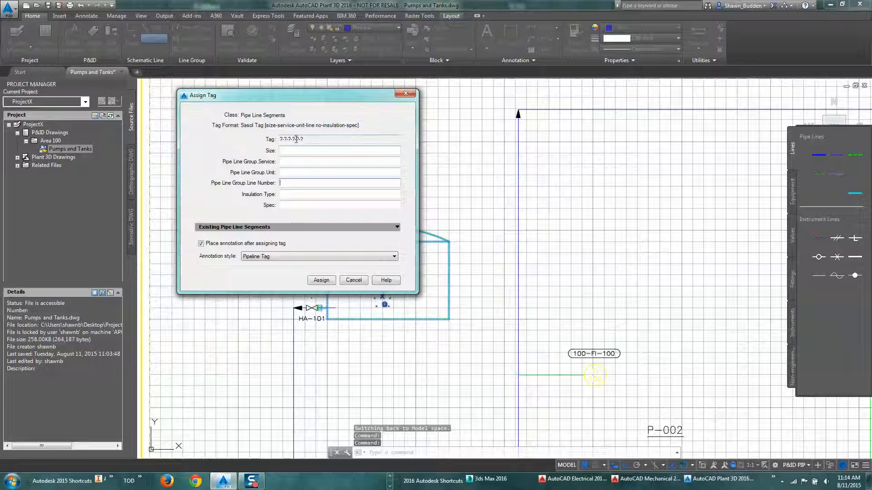
click(297, 151)
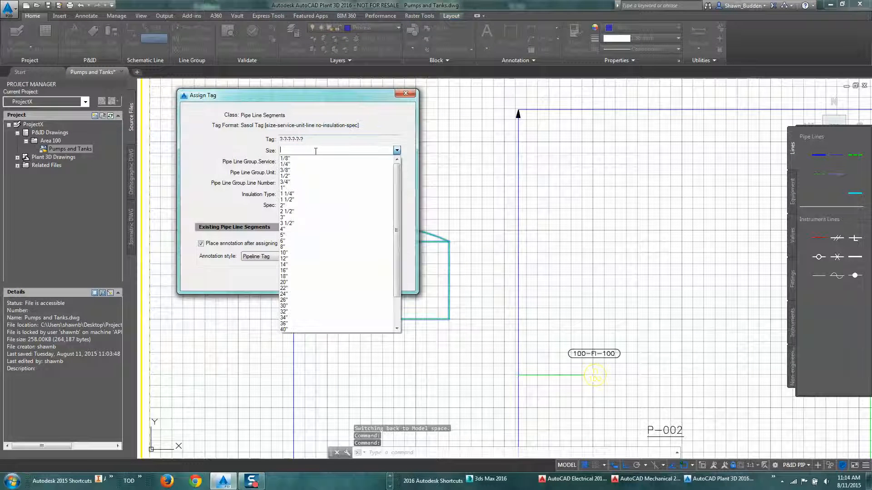
click(297, 240)
click(317, 162)
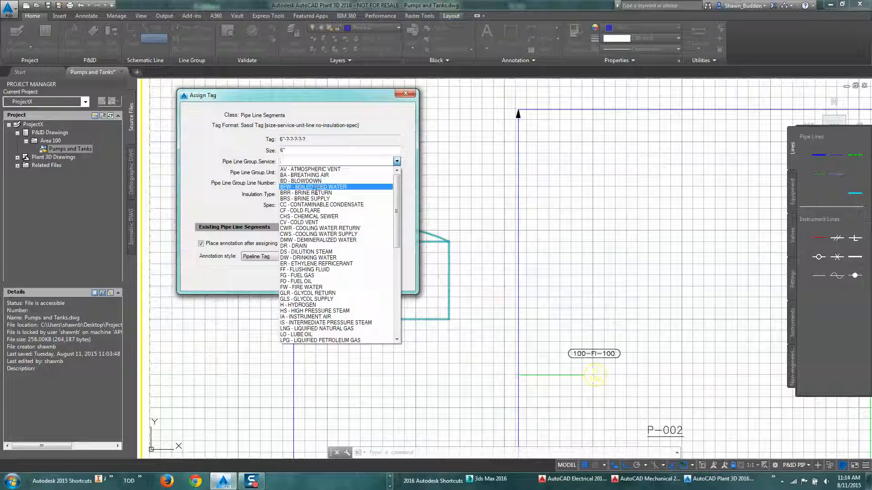
click(299, 257)
Complete the pipe tag with unit 01, line number 100, insulation AS - Anti-Sweat and spec CS150 - 150# Carbon Steel, and place its annotation above the horizontal run.
click(302, 172)
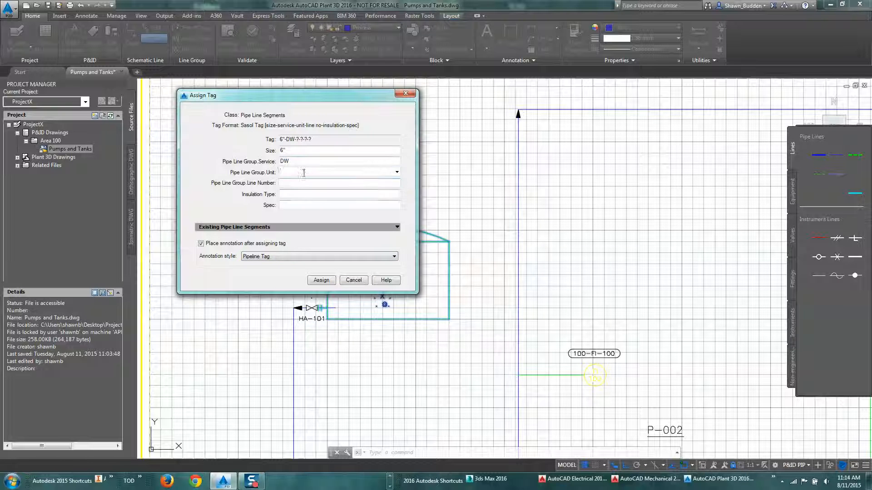
click(302, 180)
click(301, 181)
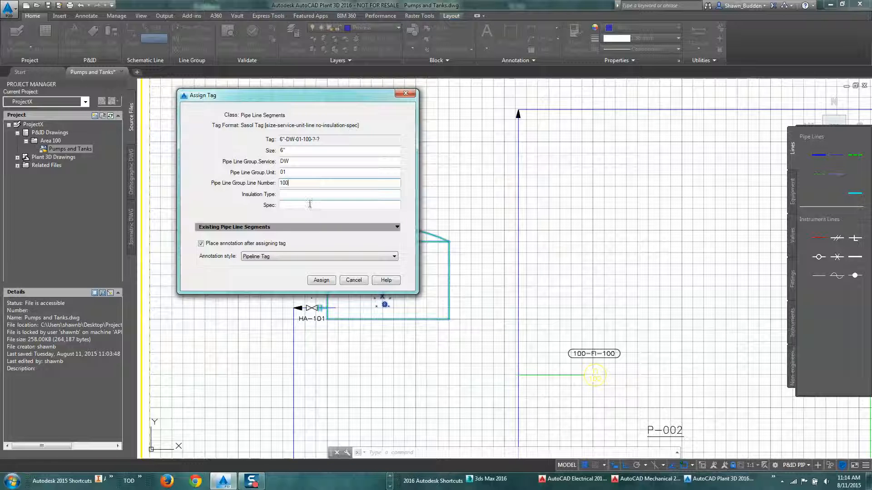
click(307, 195)
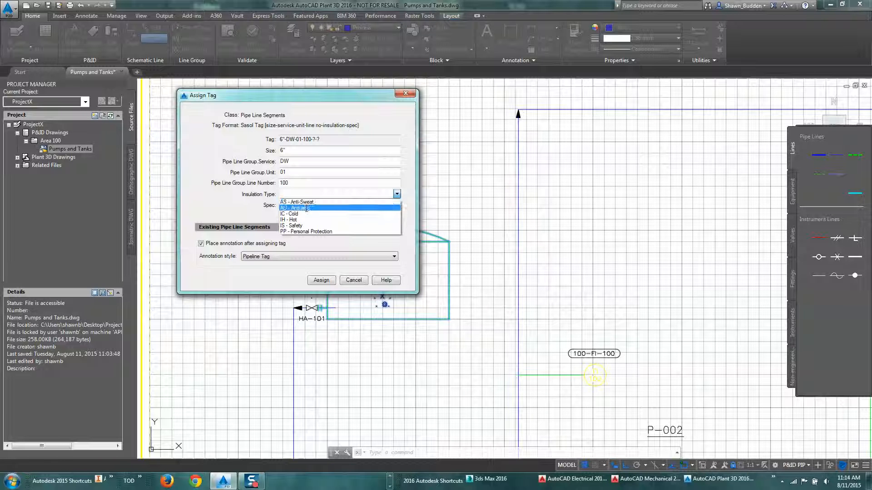
click(306, 202)
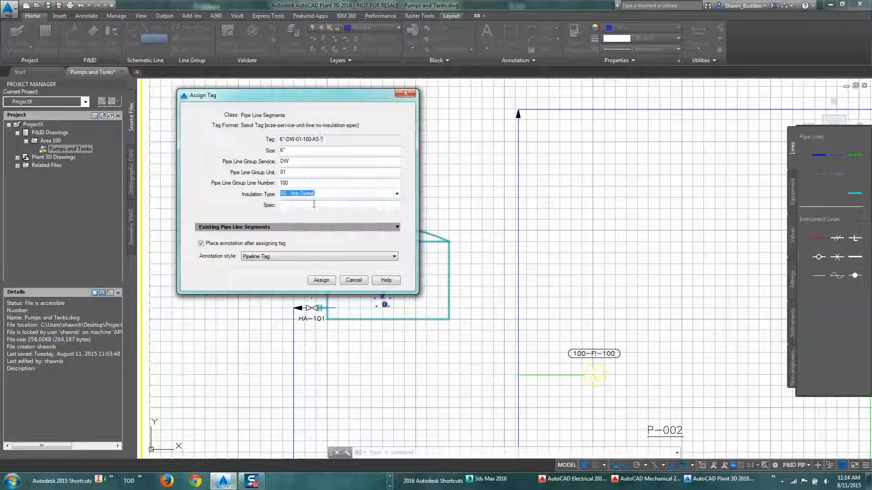
click(311, 206)
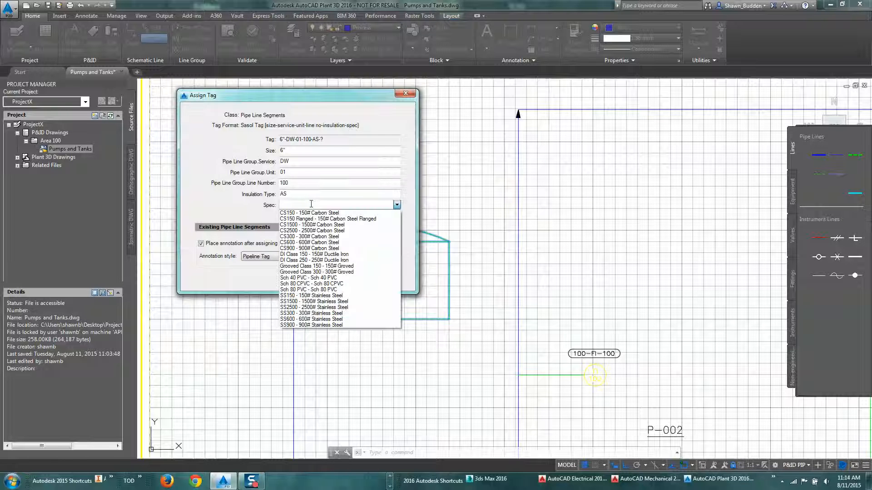
click(314, 213)
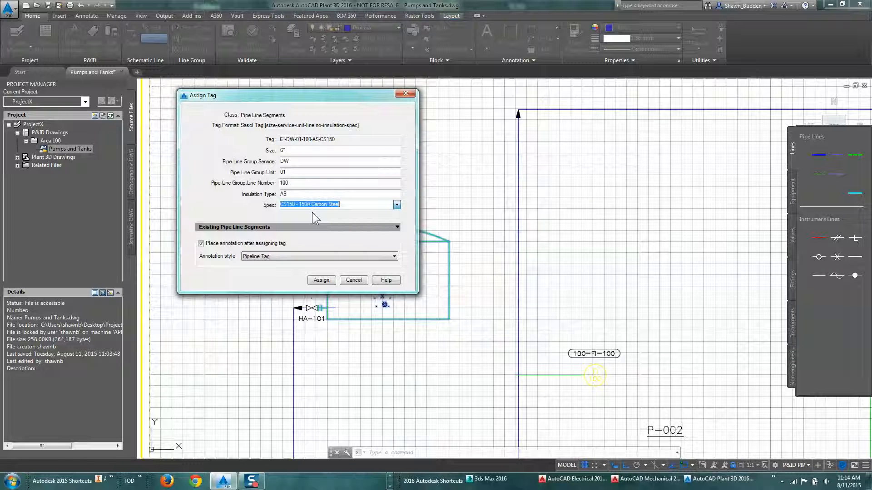
click(321, 280)
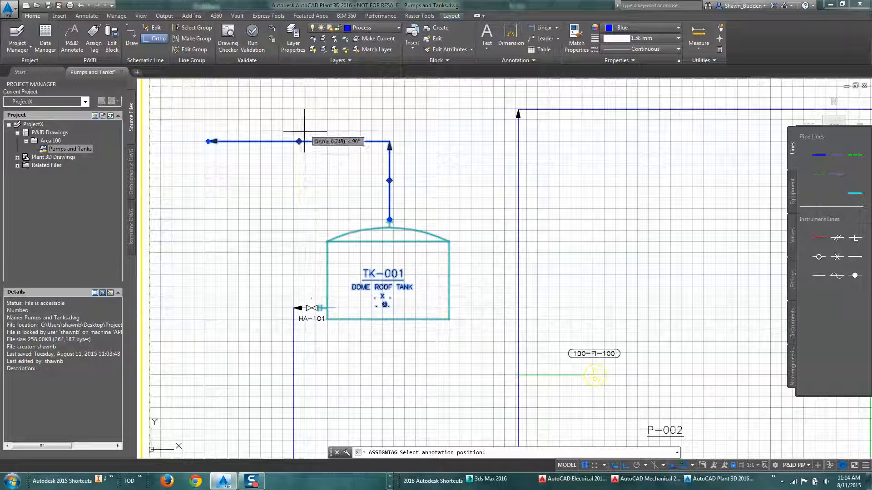
click(298, 132)
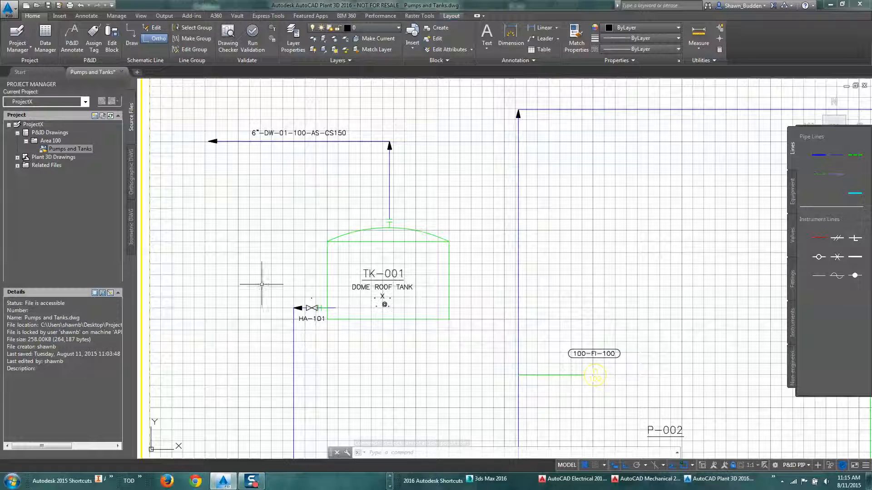
scroll(251, 266, down, 2)
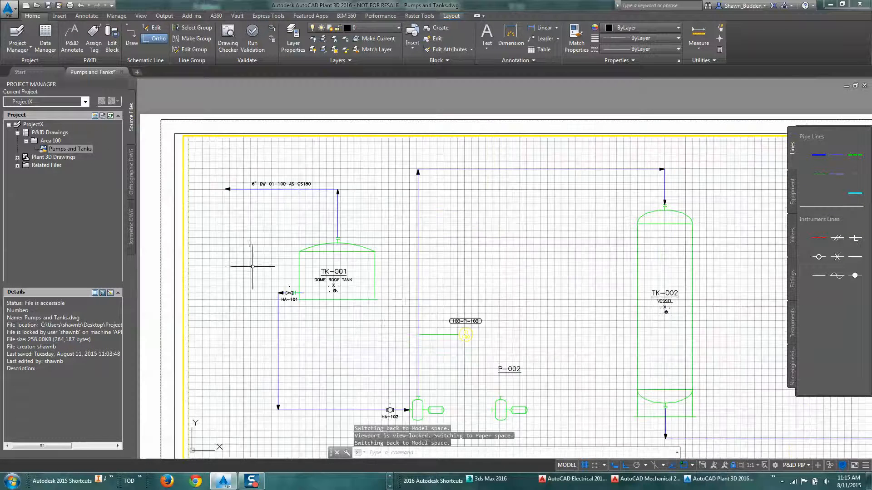
middle_drag(380, 296, 364, 216)
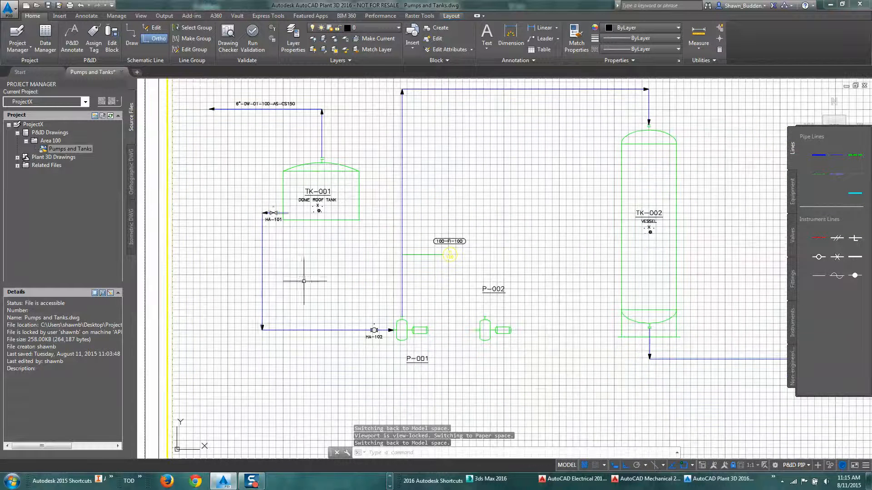
click(262, 272)
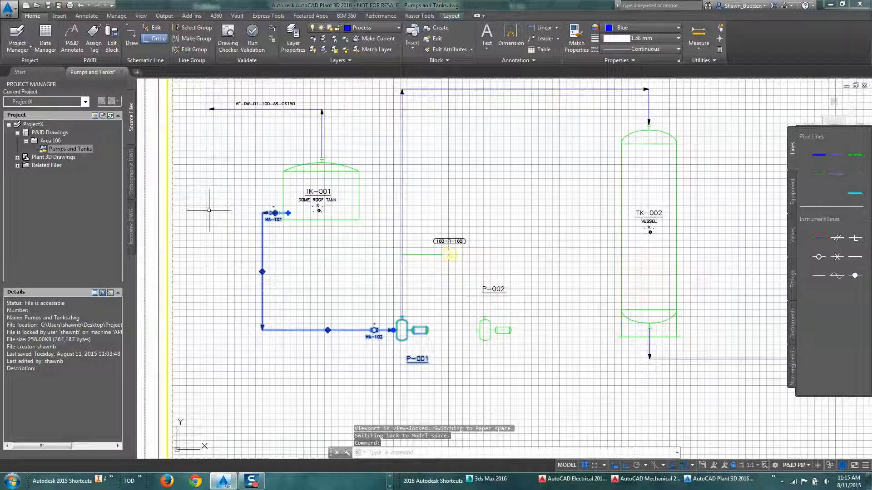
right_click(211, 236)
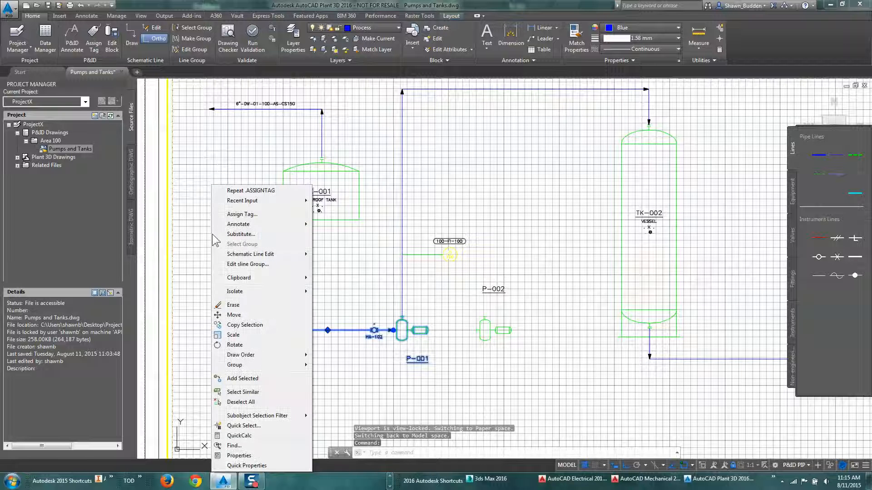
click(252, 217)
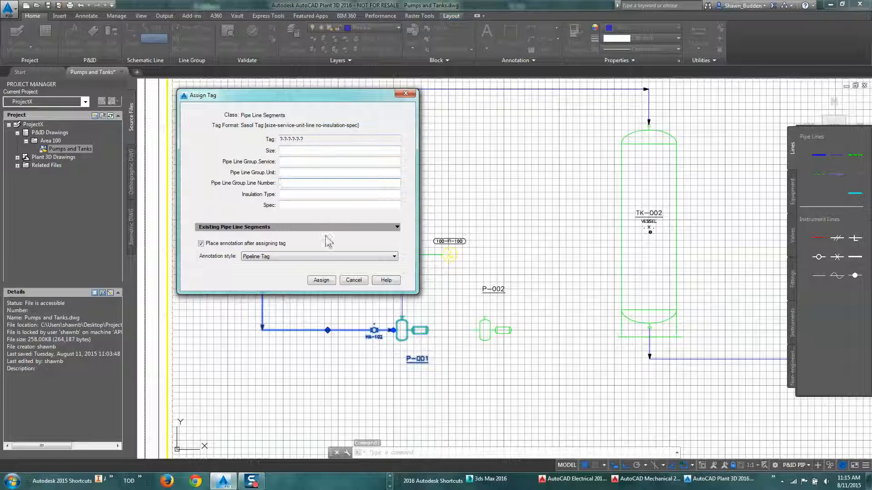
click(363, 280)
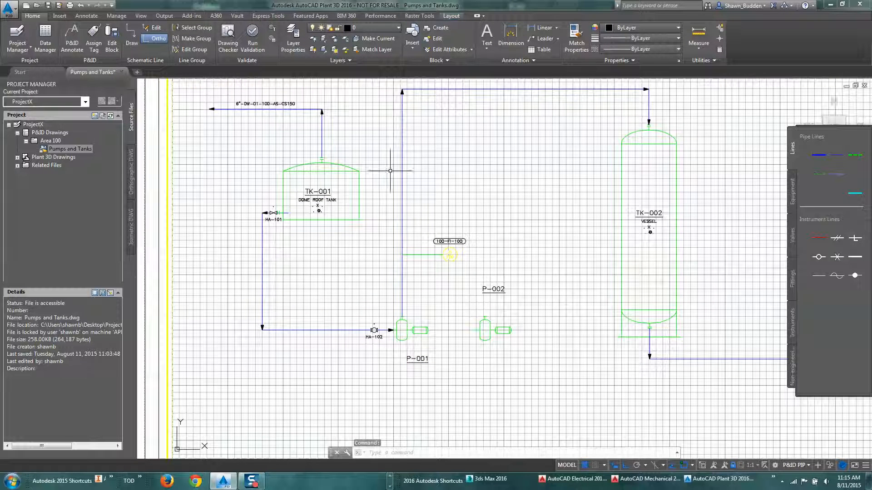
Place an off-page connector at the arrow end of the 6"-DW-01-100-AS-CS150 line leaving the top of TK-001.
middle_drag(535, 254, 447, 236)
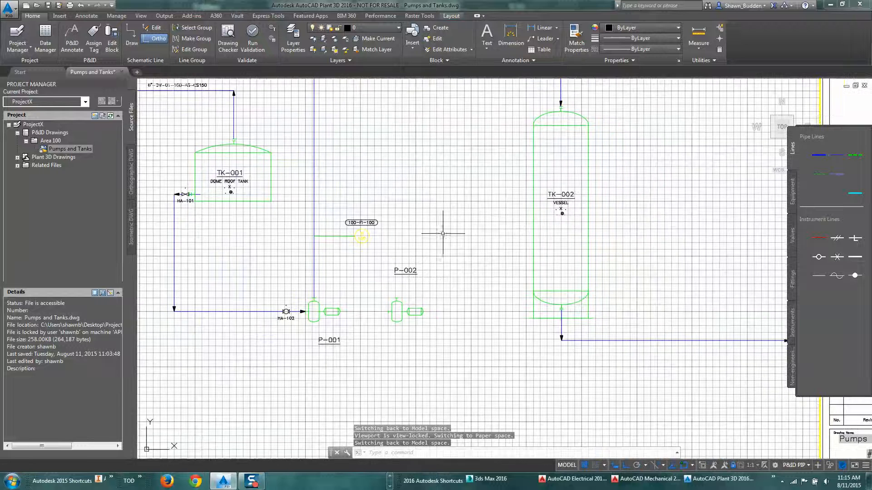
scroll(429, 254, down, 2)
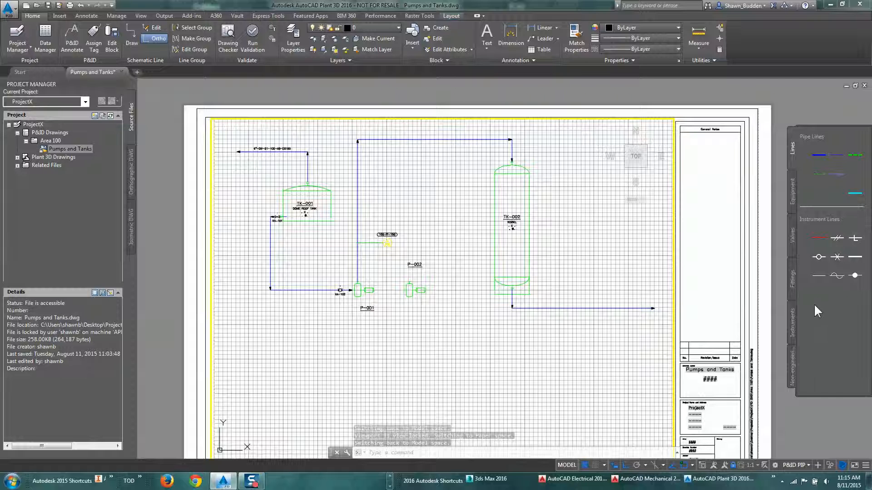
click(791, 374)
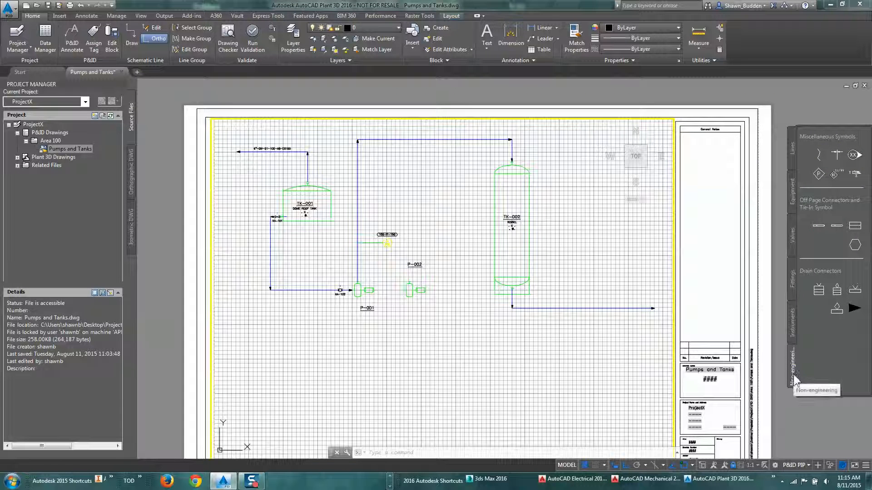
click(818, 226)
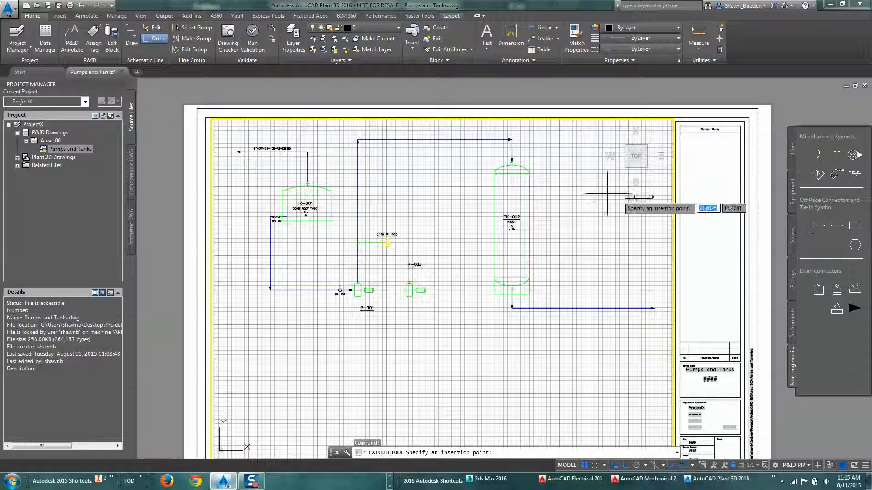
scroll(236, 166, down, 3)
scroll(222, 158, up, 10)
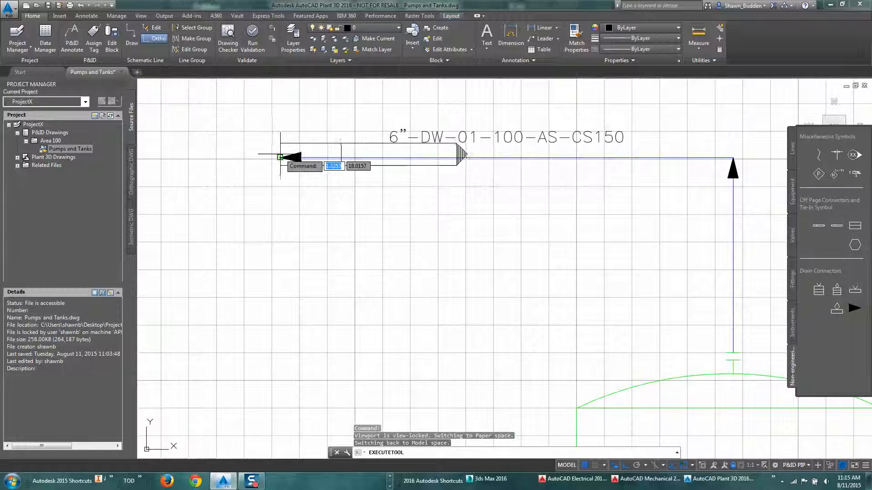
click(280, 158)
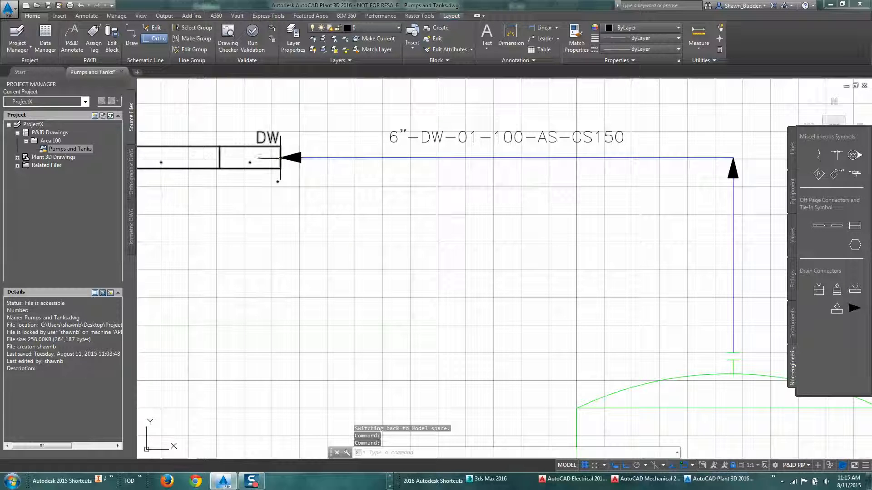
scroll(319, 256, down, 2)
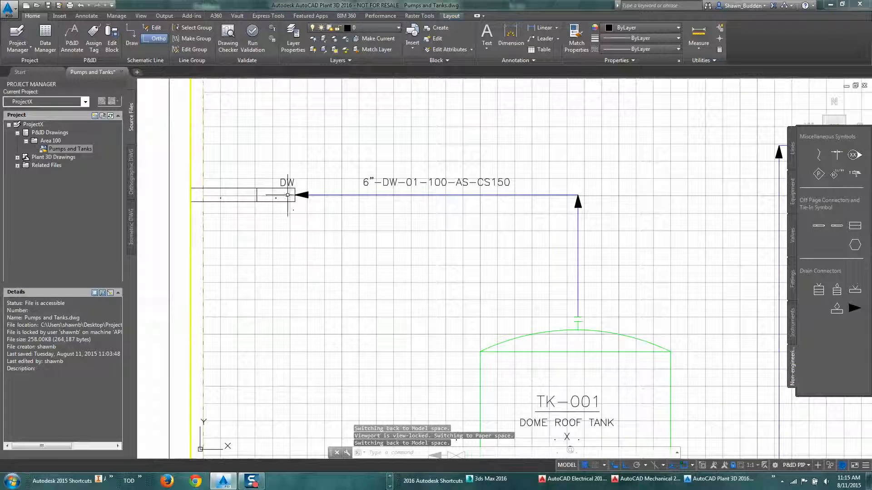
click(407, 272)
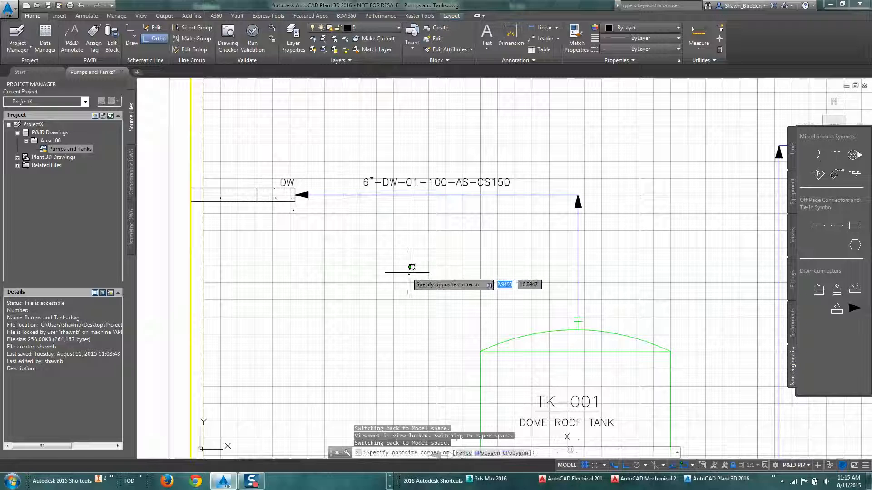
key(Escape)
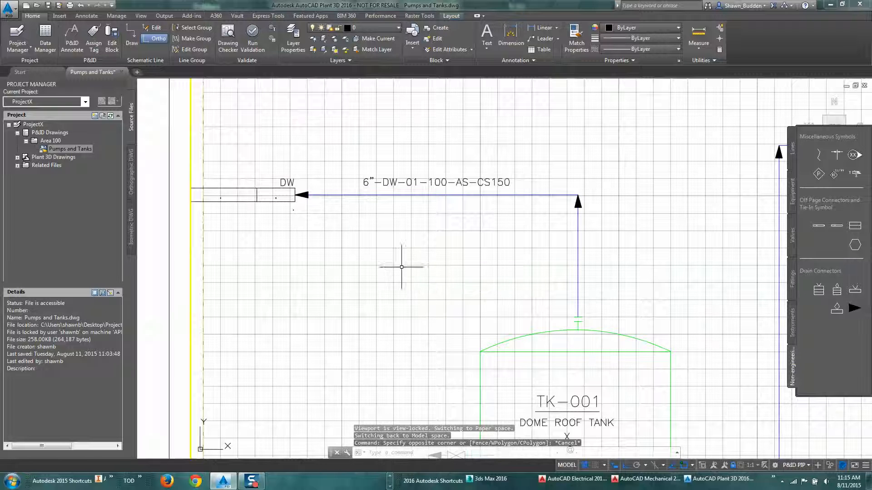
Shorten the horizontal run of TK-001's top line from its arrow end and move the off-page connector onto the new end, inside the drawing border.
click(440, 195)
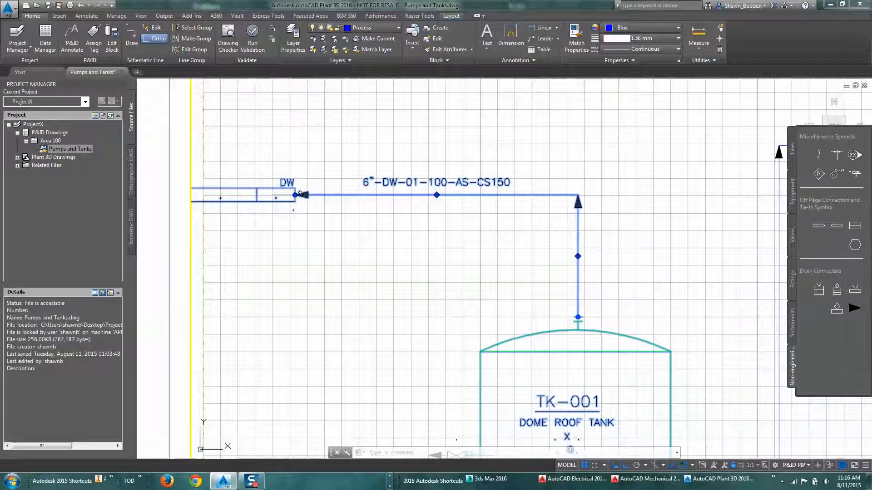
click(295, 195)
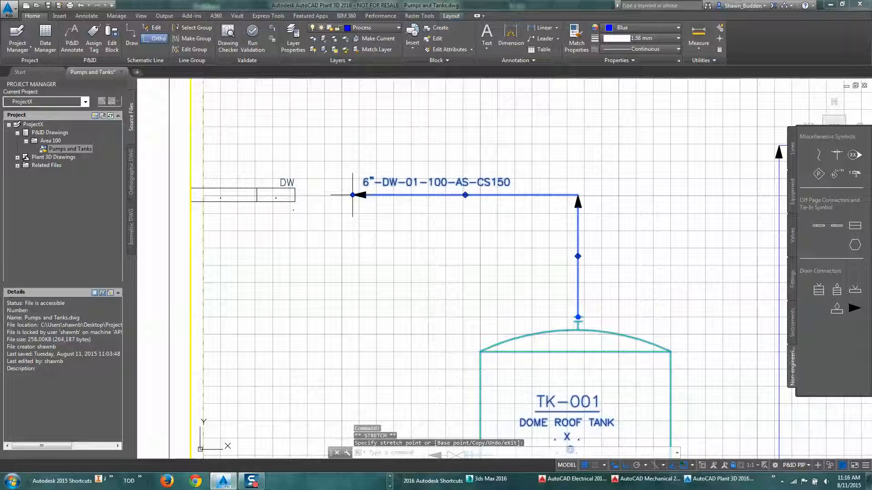
click(352, 195)
click(353, 221)
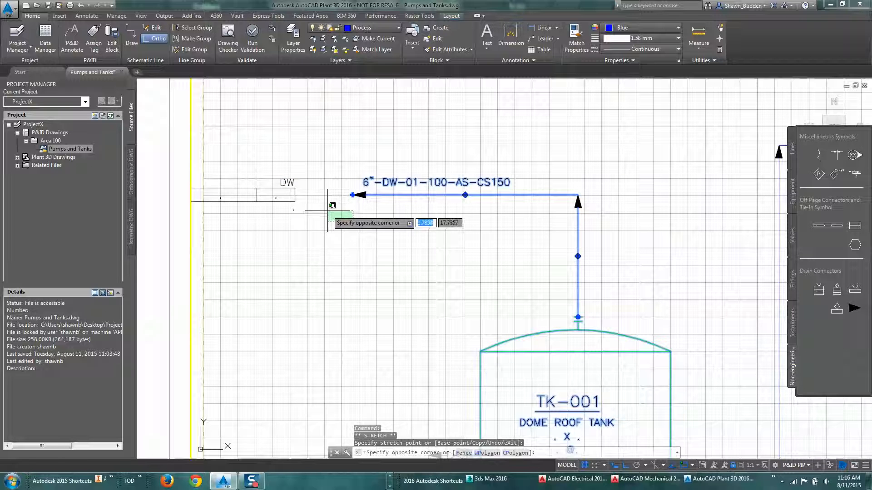
click(328, 211)
click(294, 195)
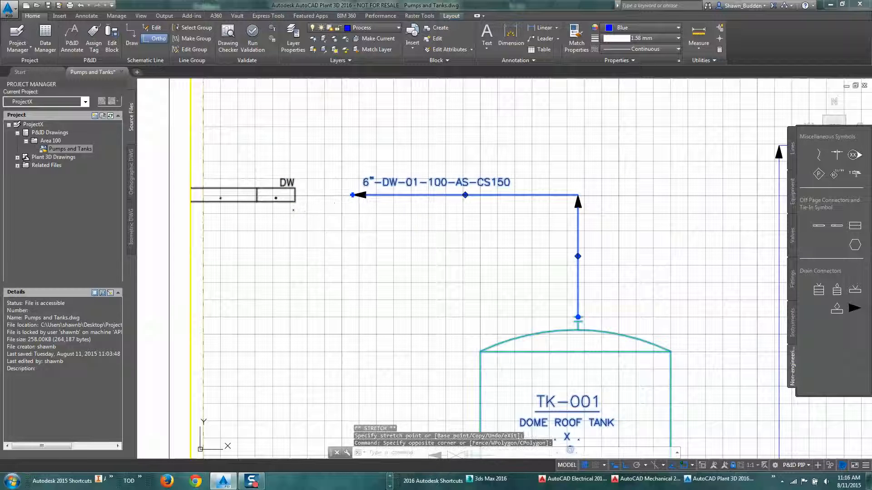
click(296, 195)
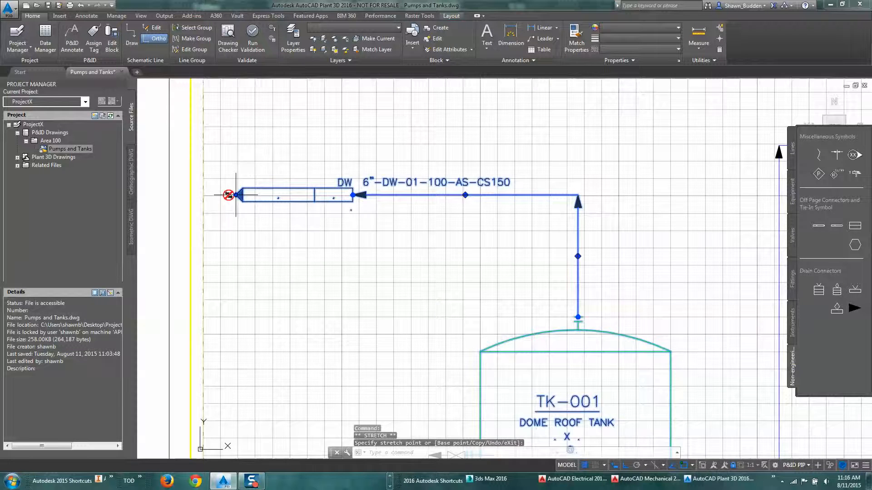
Place another off-page connector at the arrow end of the outlet line from the bottom of TK-002, near the drawing border.
scroll(230, 185, down, 5)
scroll(230, 210, up, 10)
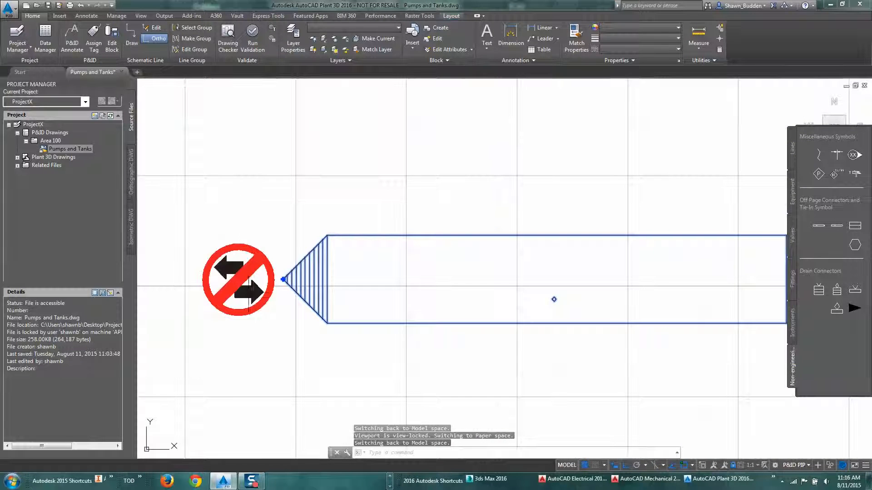
scroll(214, 298, down, 5)
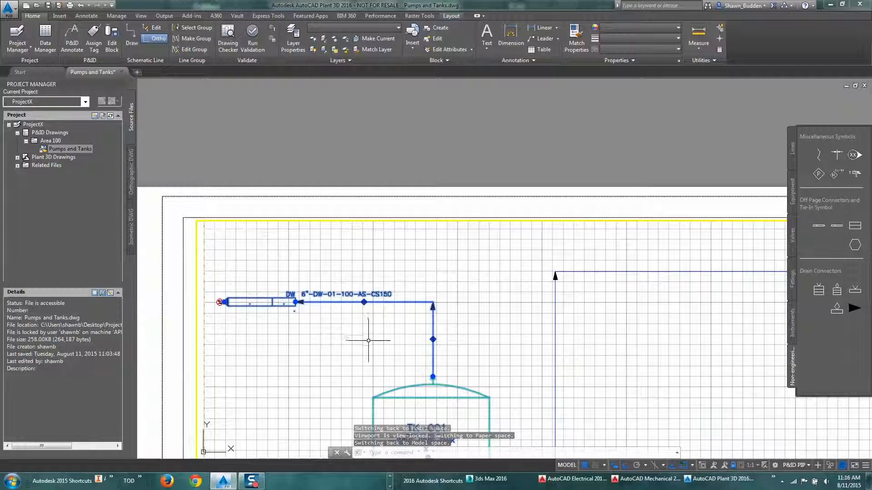
scroll(368, 341, up, 2)
mouse_move(365, 342)
middle_down()
mouse_move(338, 247)
mouse_move(313, 200)
middle_up()
scroll(392, 356, down, 2)
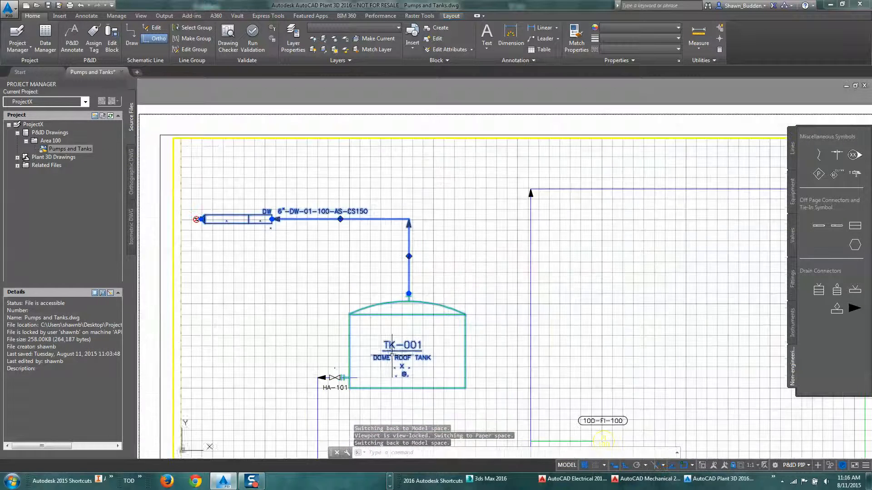
mouse_move(647, 366)
middle_down()
mouse_move(417, 249)
mouse_move(149, 219)
middle_up()
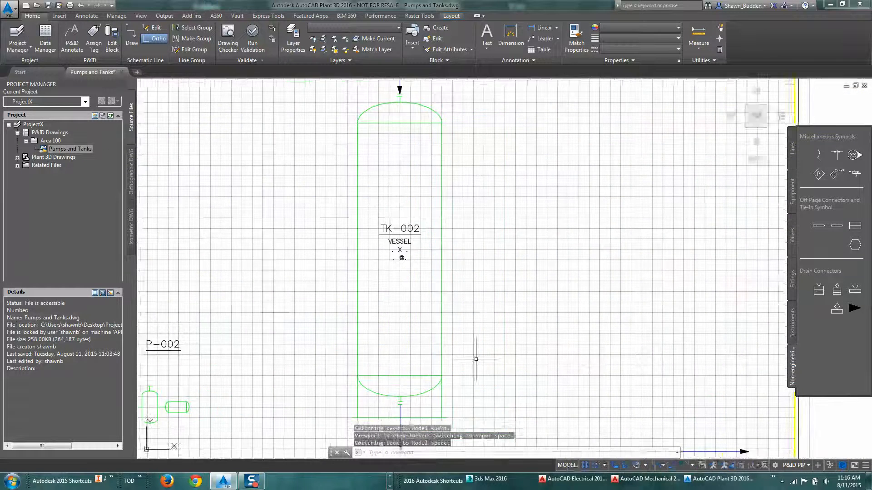
mouse_move(543, 364)
middle_down()
mouse_move(475, 320)
mouse_move(237, 251)
middle_up()
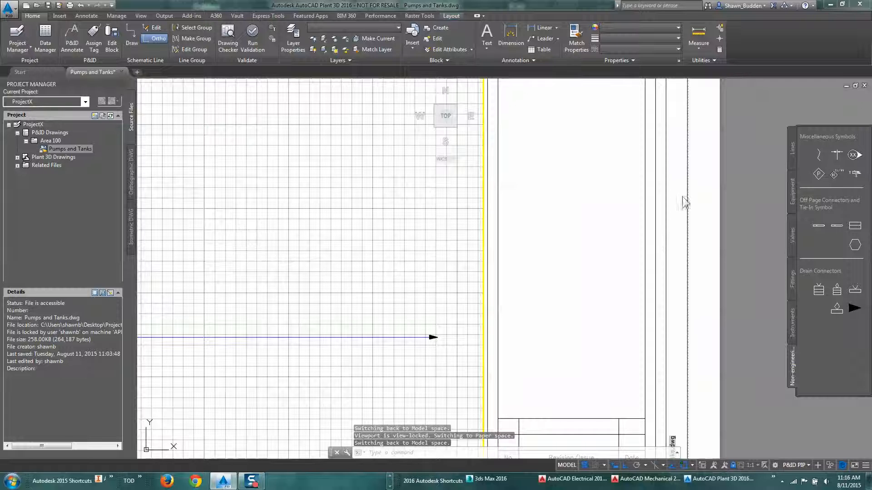
click(817, 224)
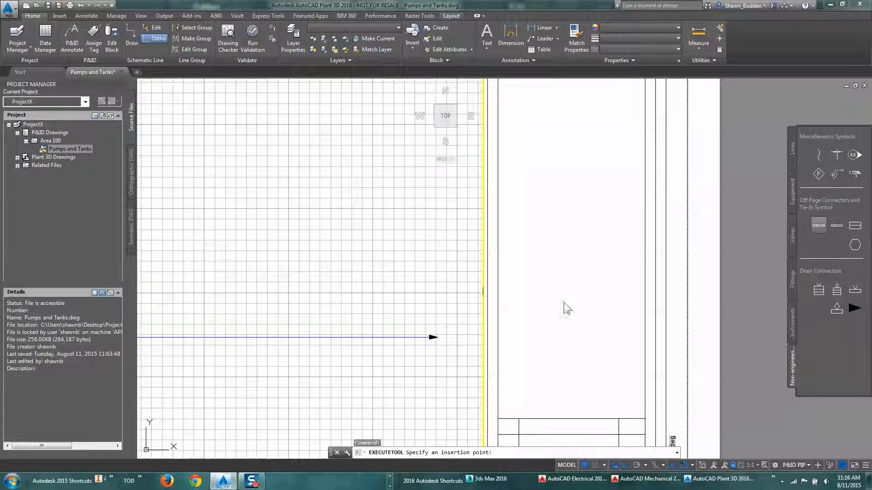
click(439, 337)
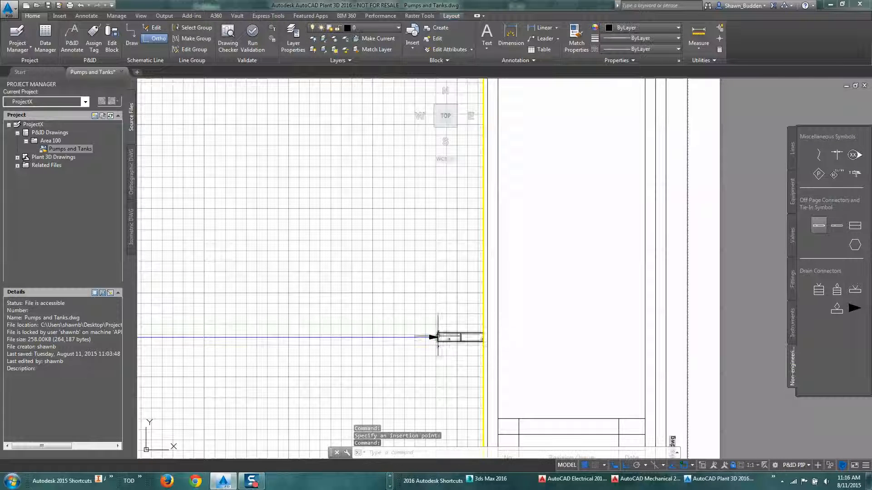
Move the horizontal run of TK-002's outlet line above the off-page connector's level and return it in line with the connector.
click(406, 338)
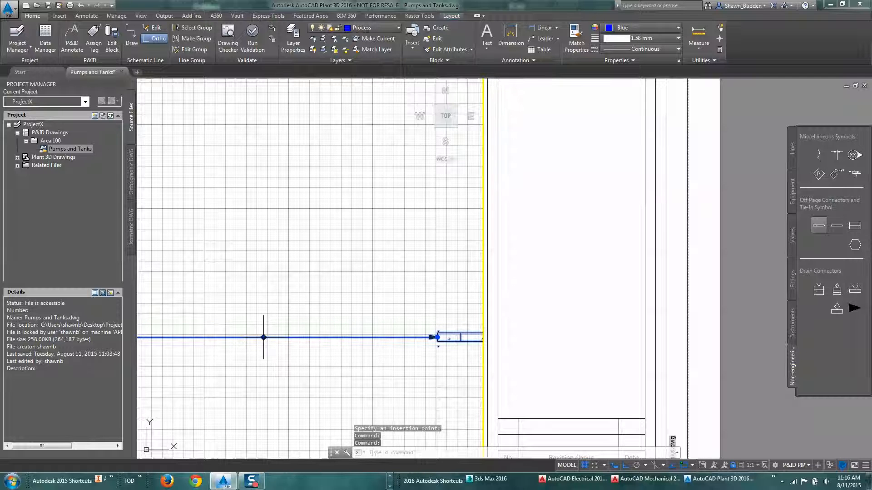
click(263, 338)
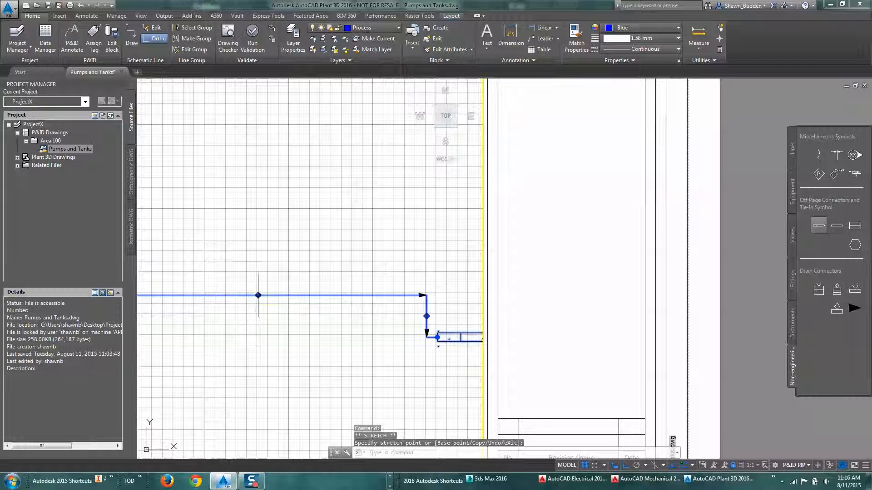
click(258, 295)
click(258, 295)
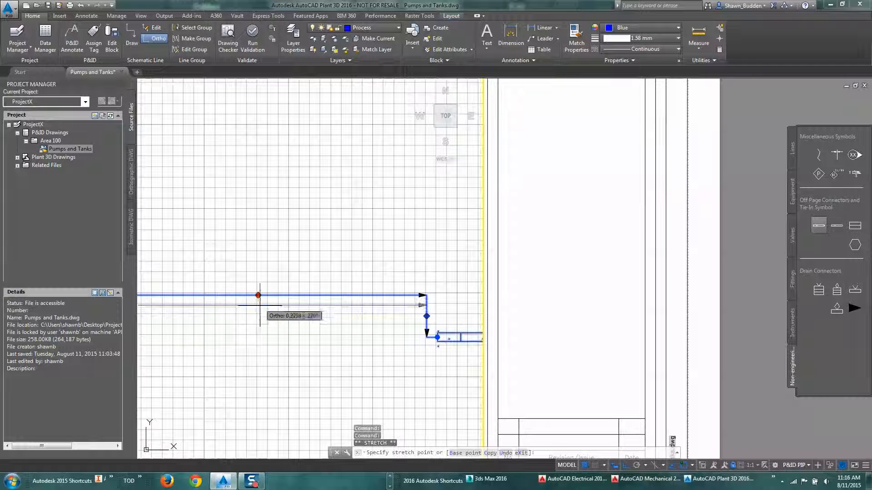
click(259, 338)
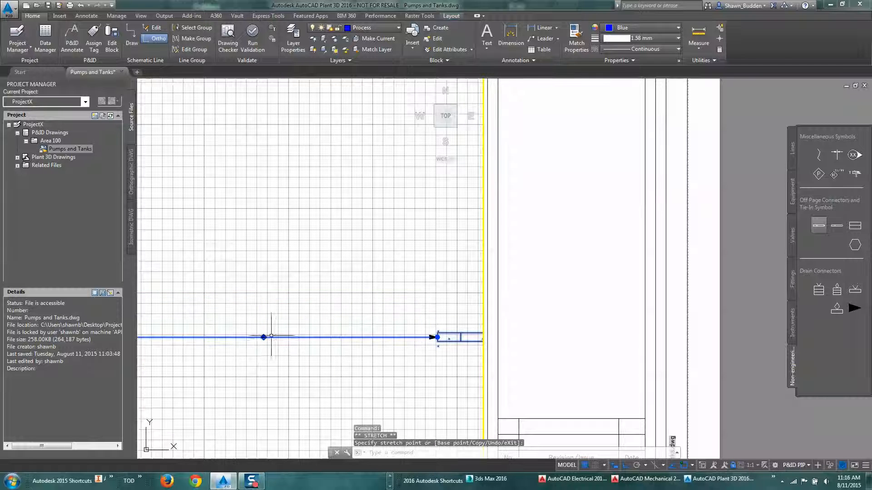
Slide the flow arrow on TK-002's outlet line back along the run and return it to the off-page connector.
scroll(457, 354, down, 5)
scroll(453, 356, up, 8)
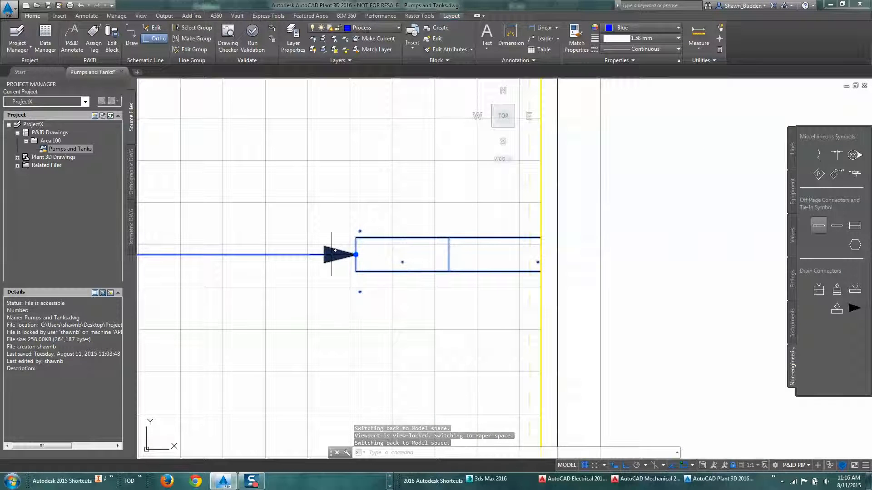
click(341, 255)
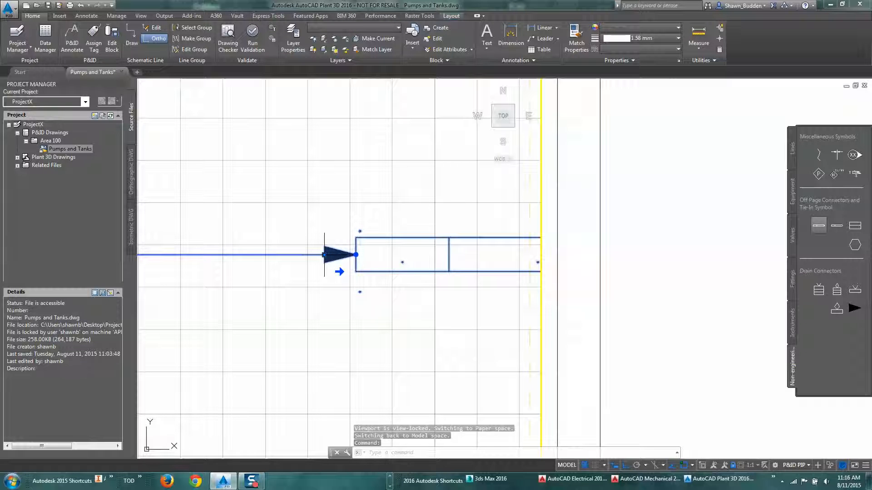
click(325, 254)
click(155, 255)
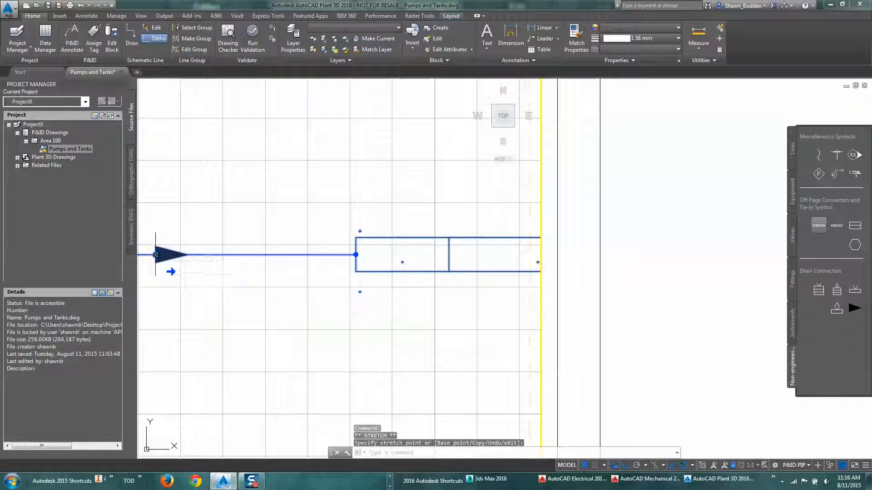
click(155, 255)
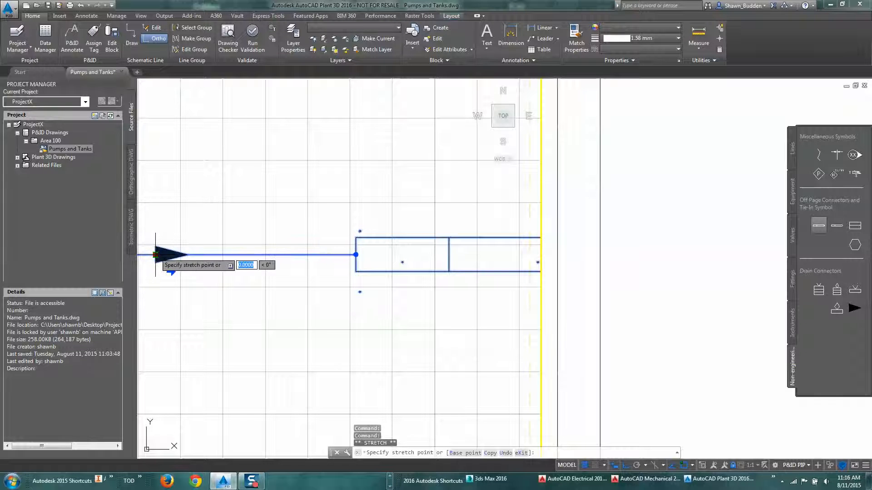
click(357, 254)
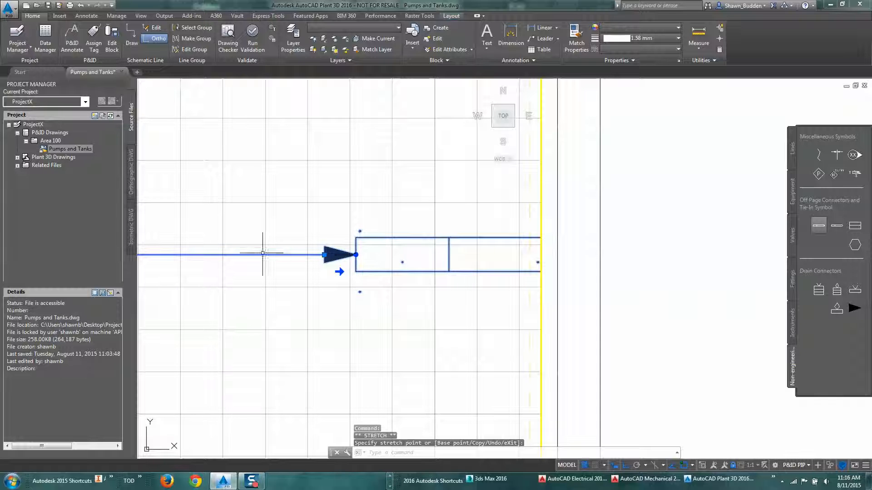
Shorten TK-002's outlet line from its arrow end and move the off-page connector onto the new end, inside the drawing border.
click(357, 254)
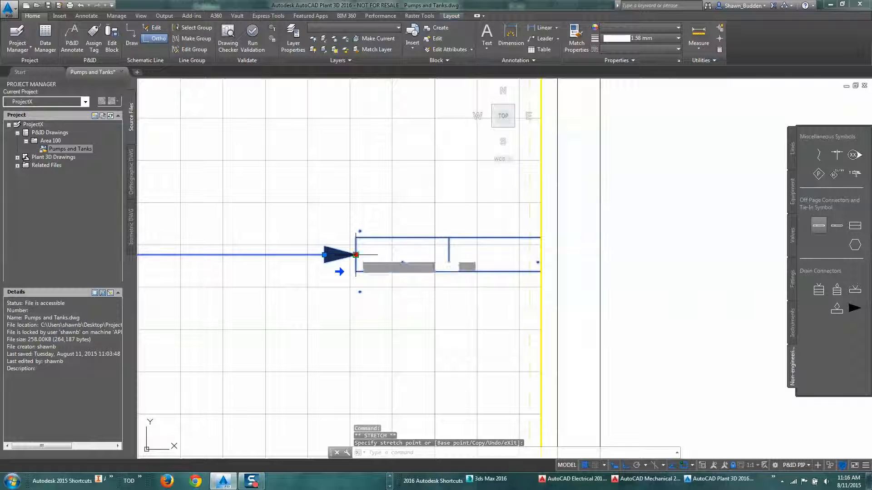
click(187, 254)
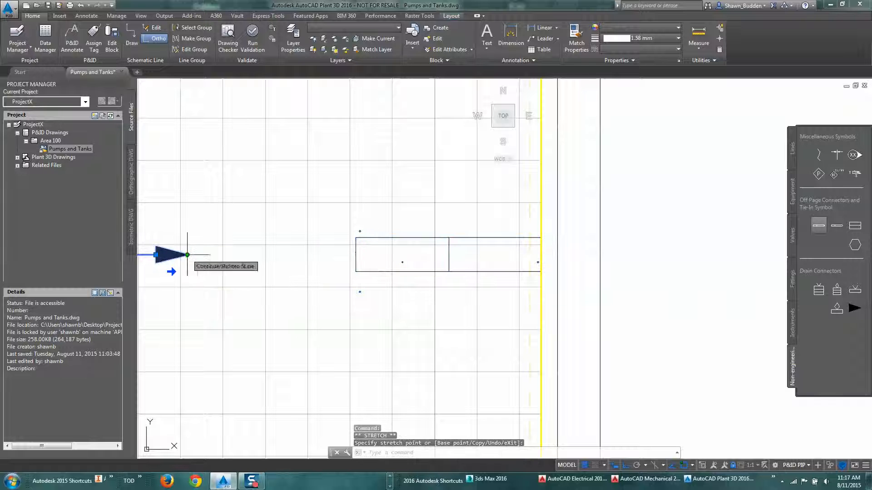
click(358, 253)
click(356, 254)
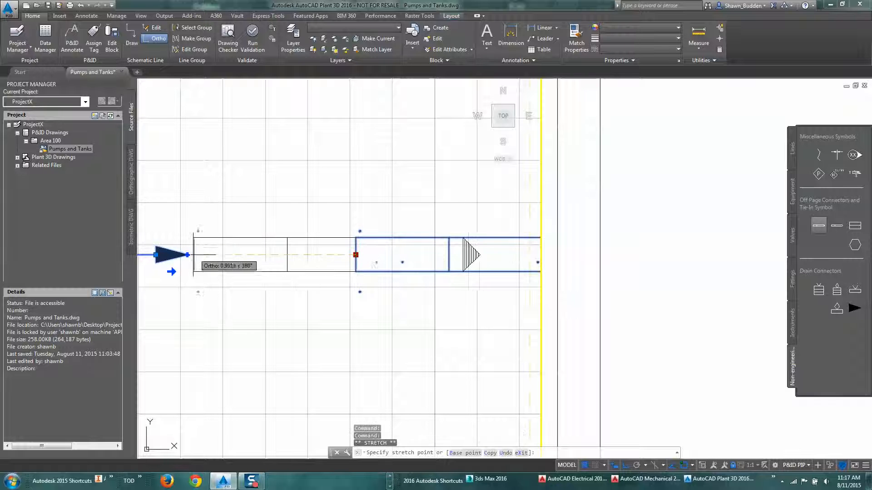
click(188, 255)
scroll(364, 323, down, 5)
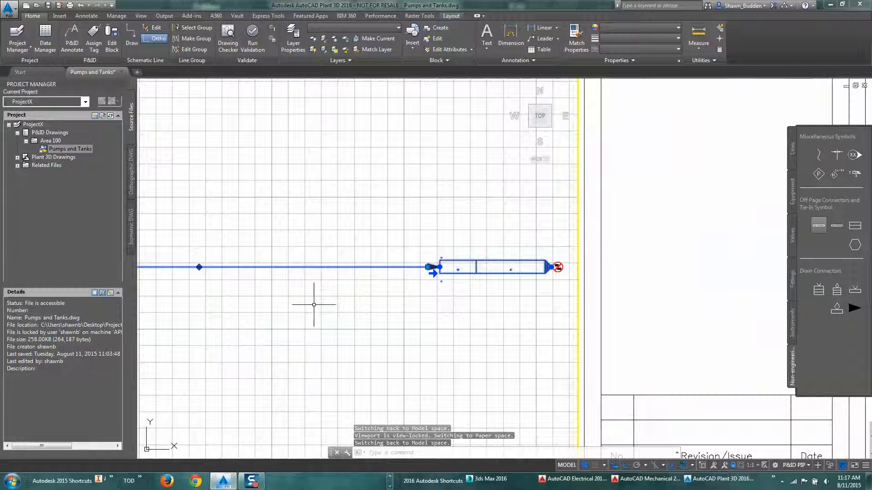
key(Escape)
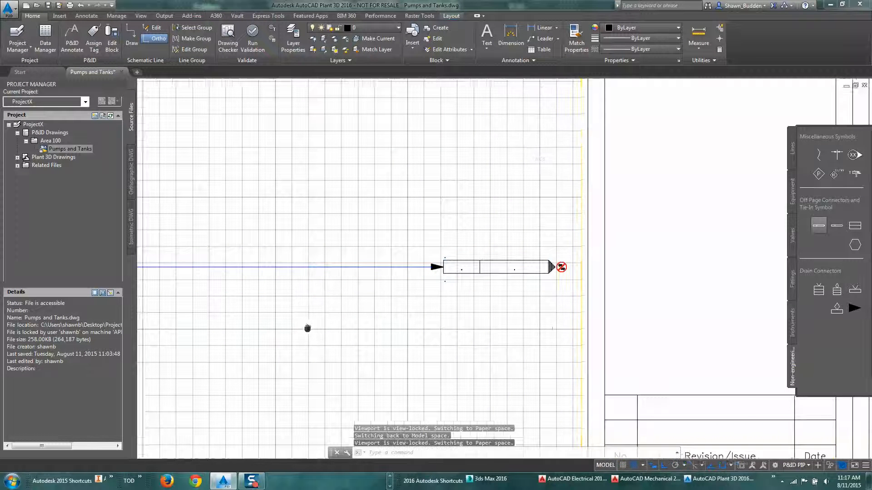
Start assigning a tag to TK-002's bottom outlet line with size 6" and service BRR - Brine Return.
mouse_move(307, 327)
middle_down()
mouse_move(652, 331)
mouse_move(509, 314)
mouse_move(456, 333)
mouse_move(470, 329)
middle_up()
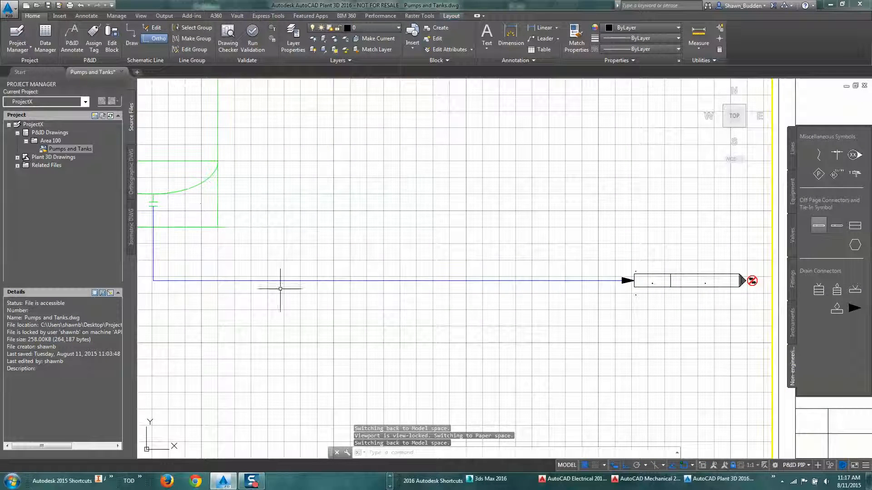
middle_drag(270, 338, 358, 312)
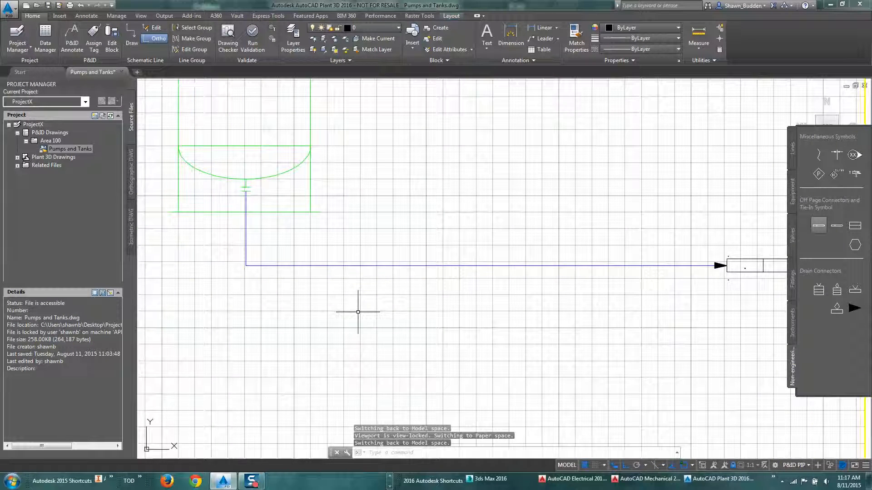
click(363, 266)
right_click(451, 184)
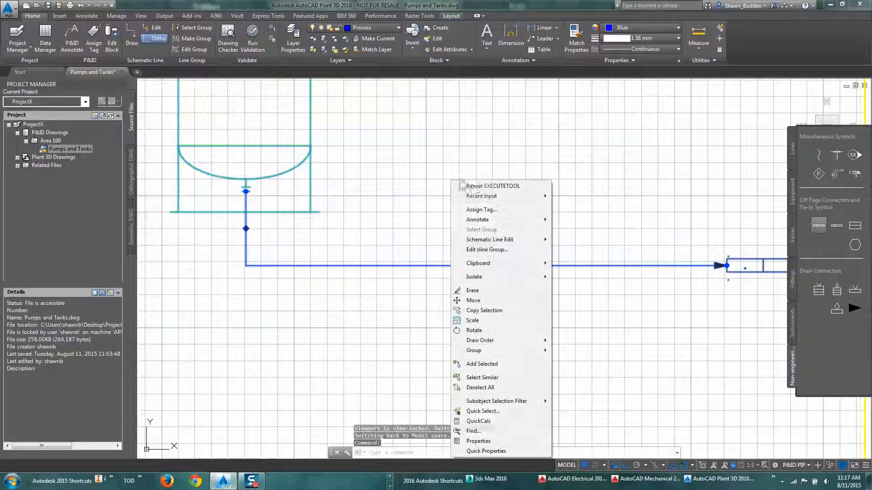
click(481, 210)
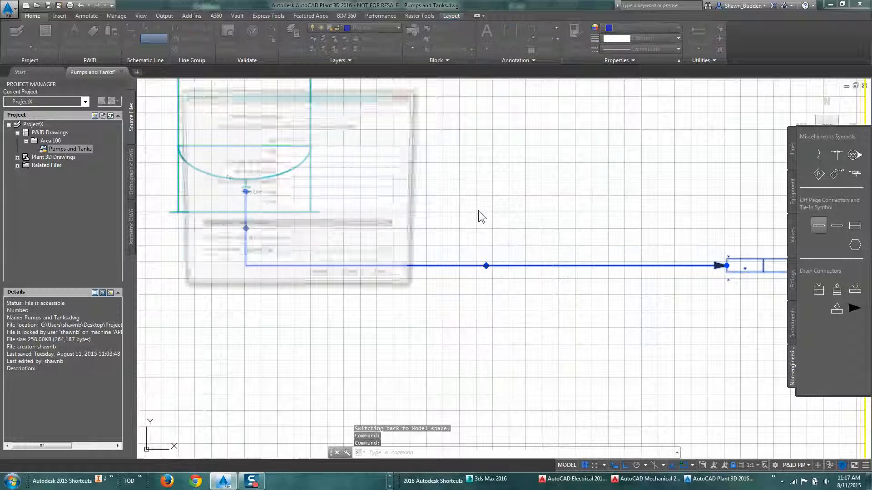
click(290, 151)
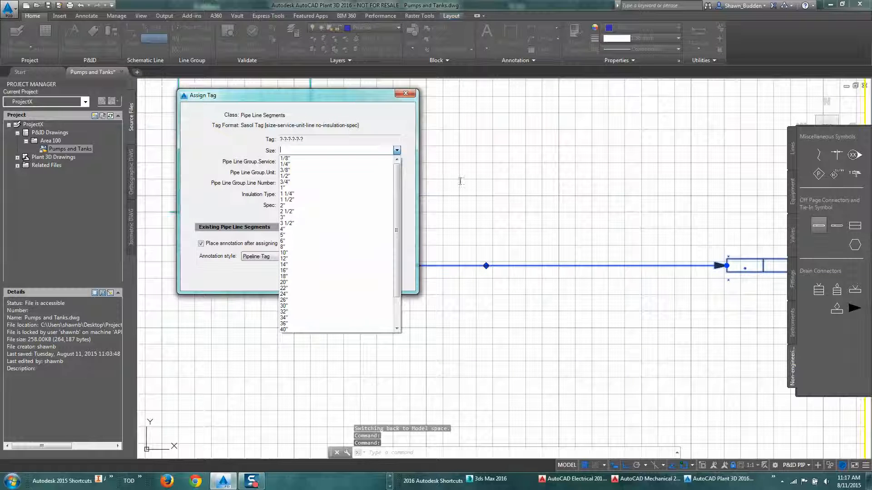
click(293, 245)
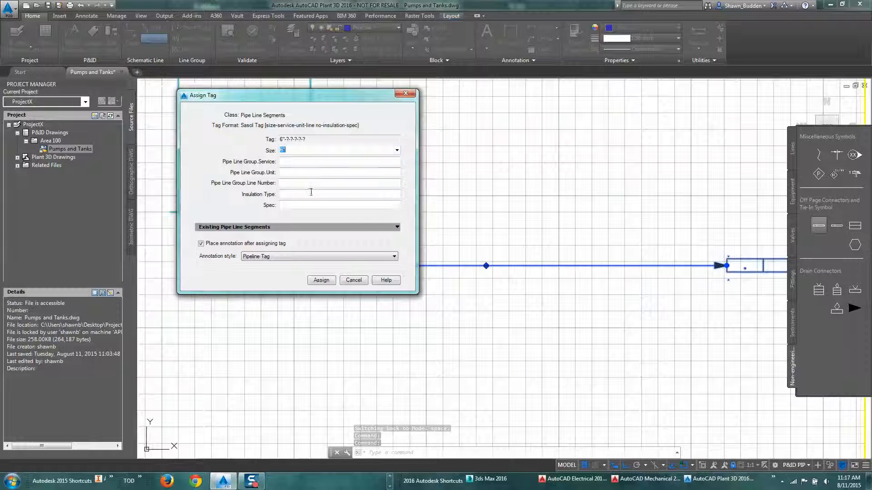
click(308, 162)
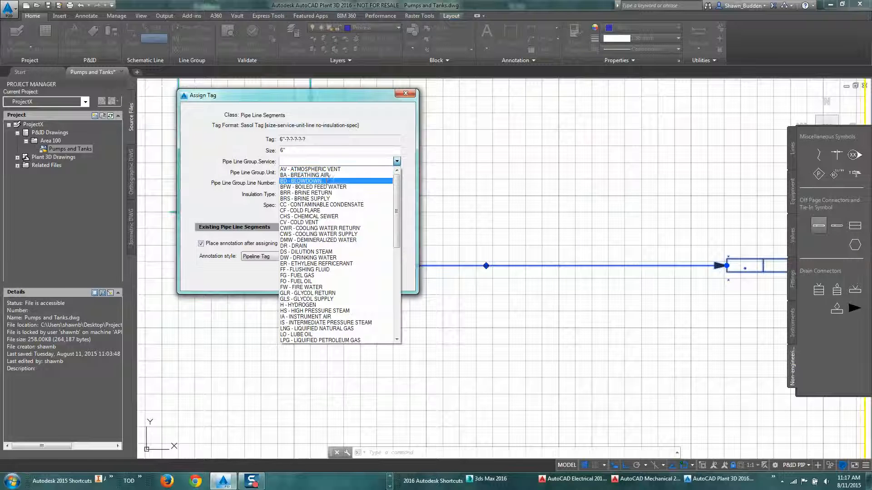
click(308, 193)
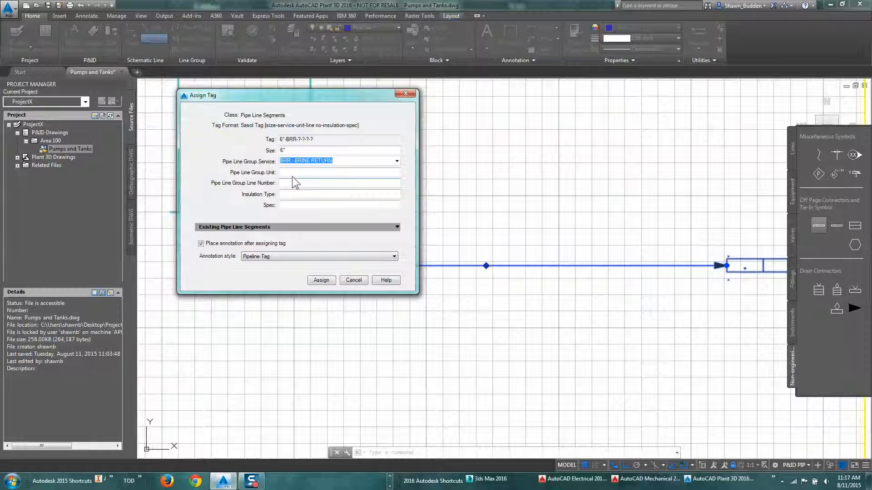
Complete the tag with unit 01, line number 101, insulation AS - Anti-Sweat and spec CS150 - 150# Carbon Steel, and place its annotation above the run.
click(295, 172)
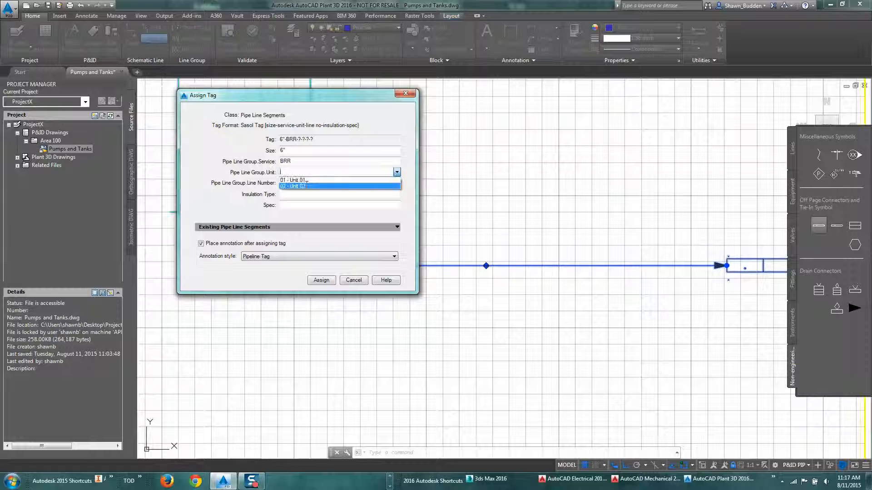
click(303, 180)
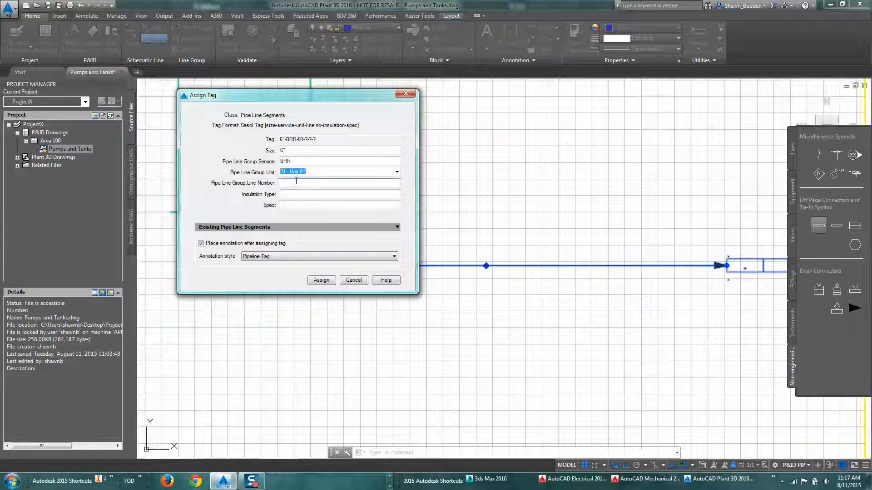
click(296, 182)
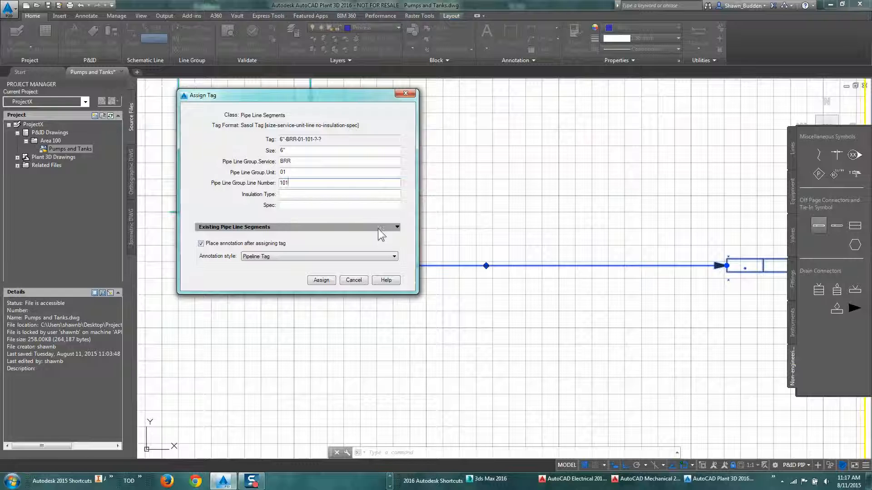
click(296, 194)
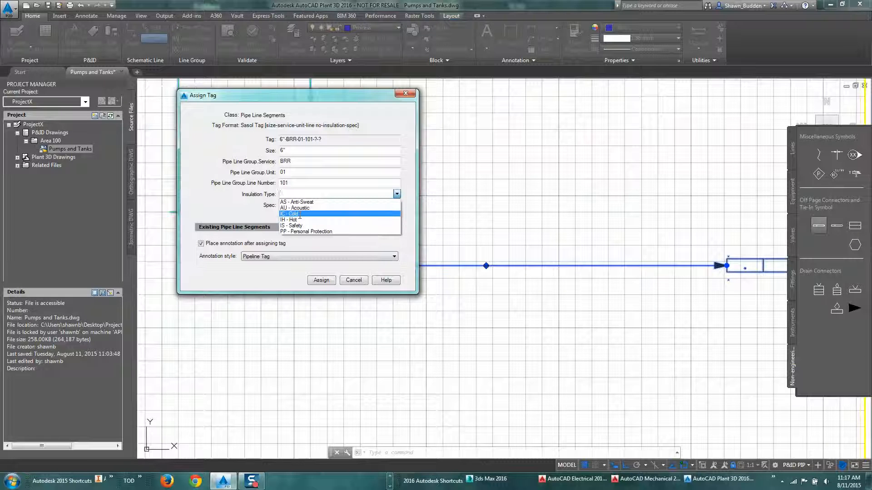
click(301, 202)
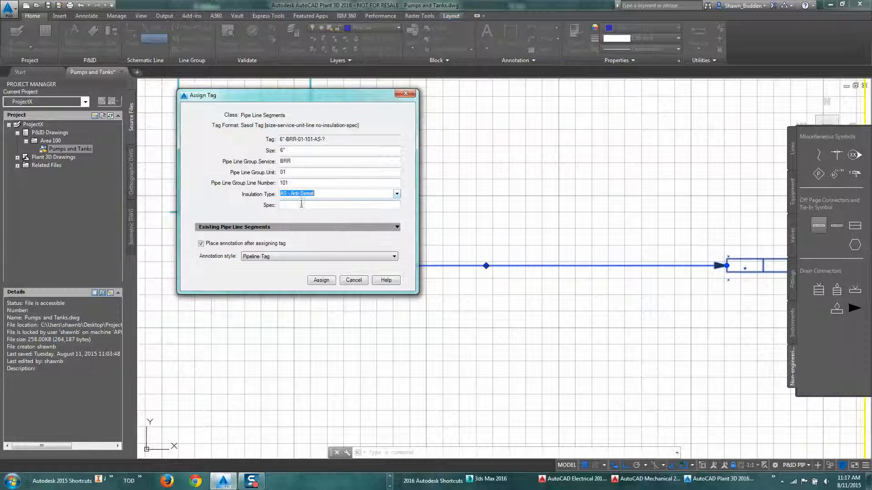
click(300, 204)
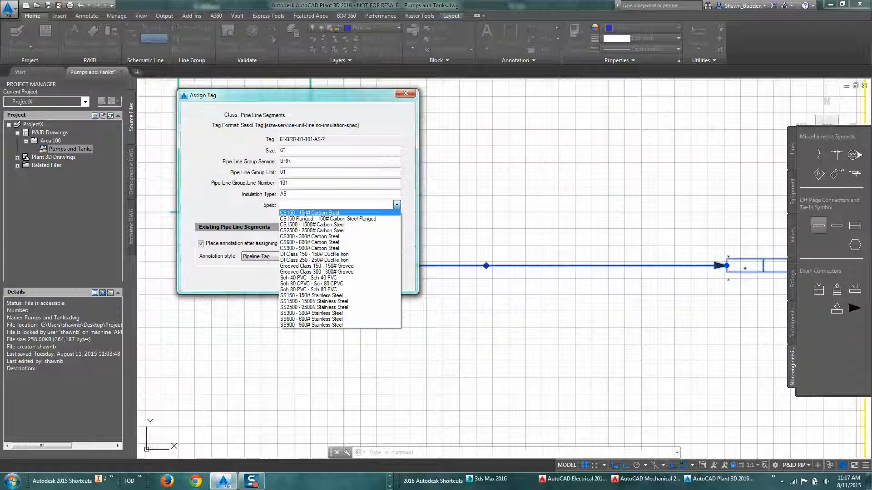
click(308, 219)
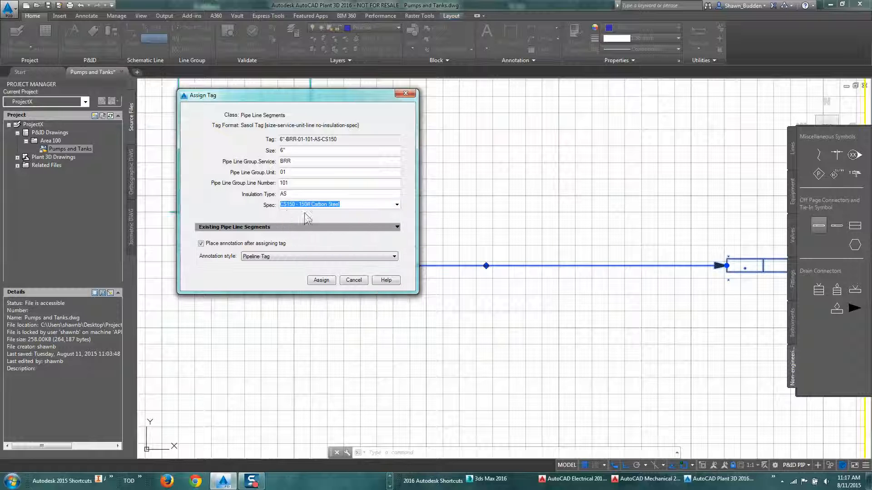
click(320, 280)
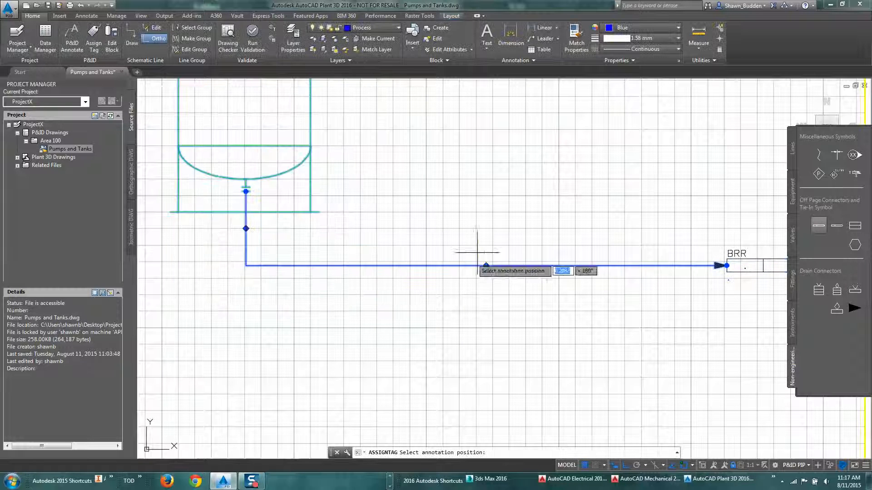
click(485, 241)
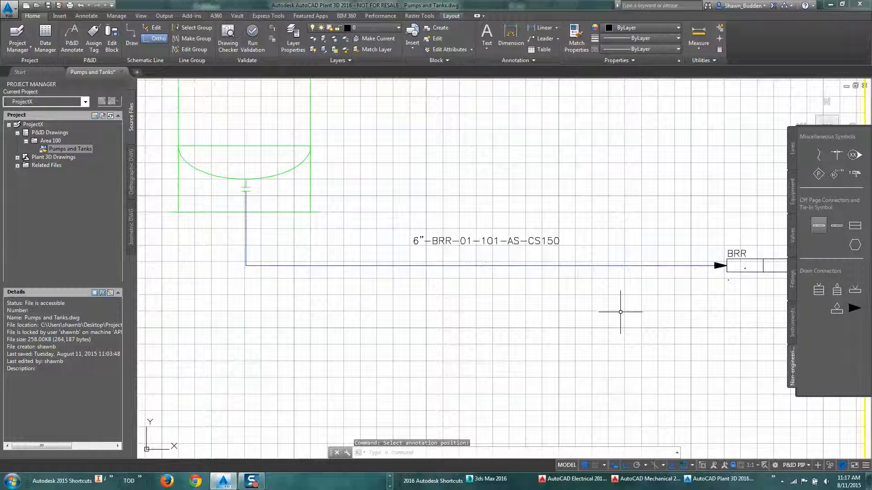
Insert an inline gate valve on the 6"-BRR-01-101-AS-CS150 line, between its annotation and the off-page connector.
middle_drag(627, 311, 554, 301)
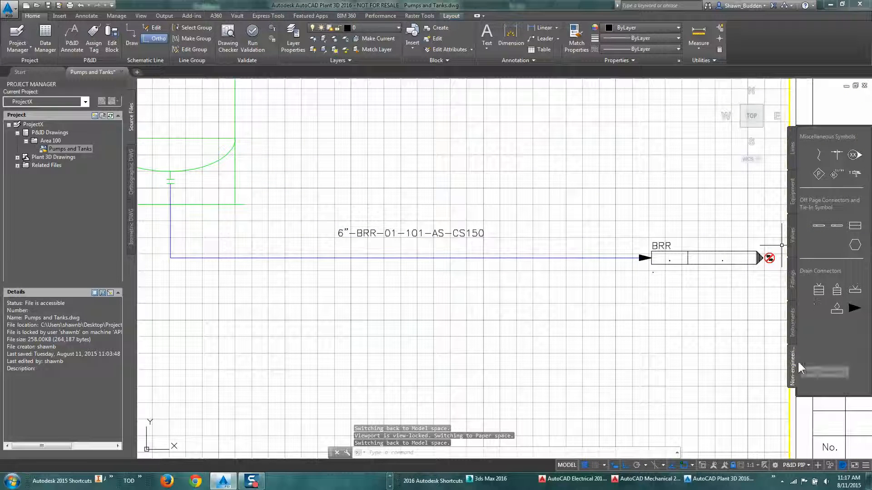
click(789, 197)
click(794, 228)
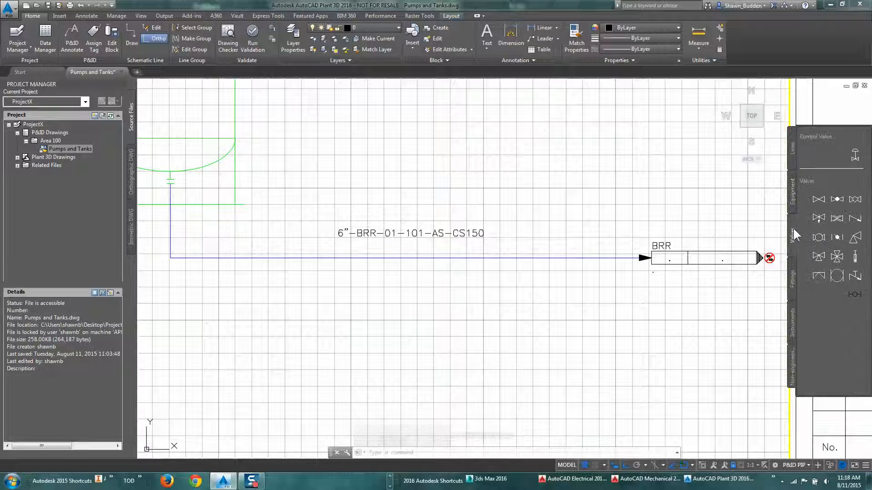
click(817, 218)
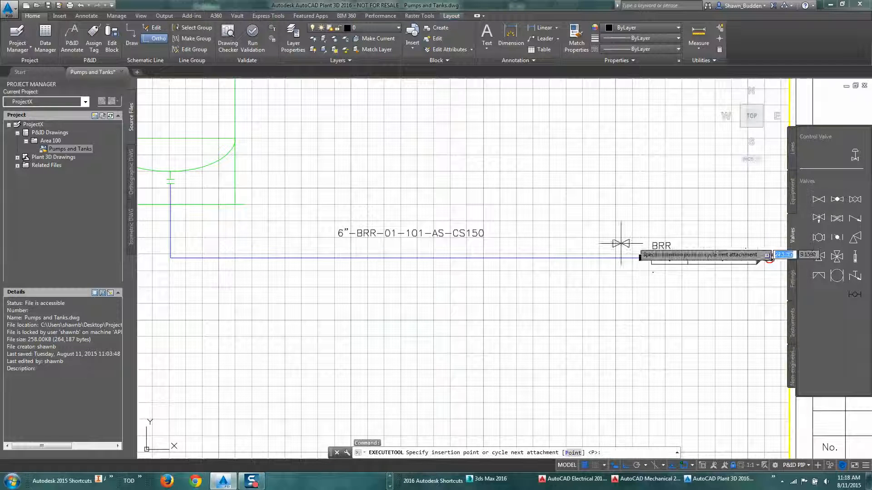
click(546, 257)
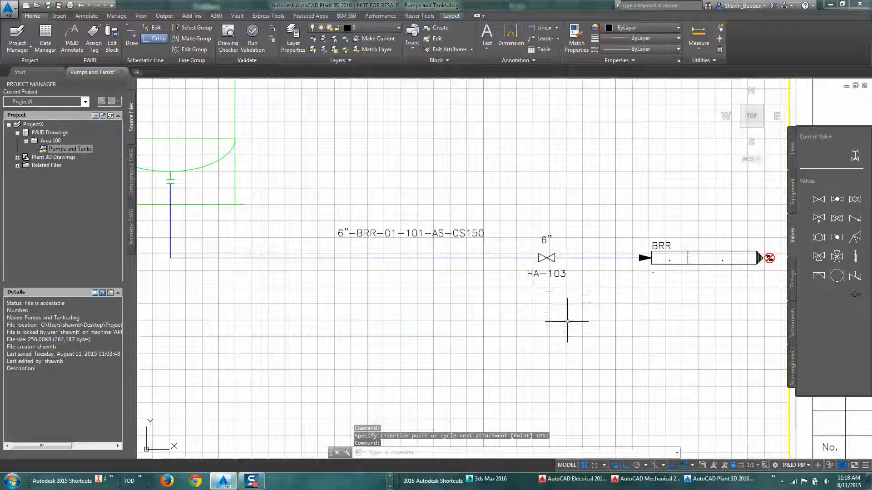
Examine the inline gate valve's size label on TK-002's outlet line and compare it with the pipeline tag annotation.
scroll(554, 290, down, 1)
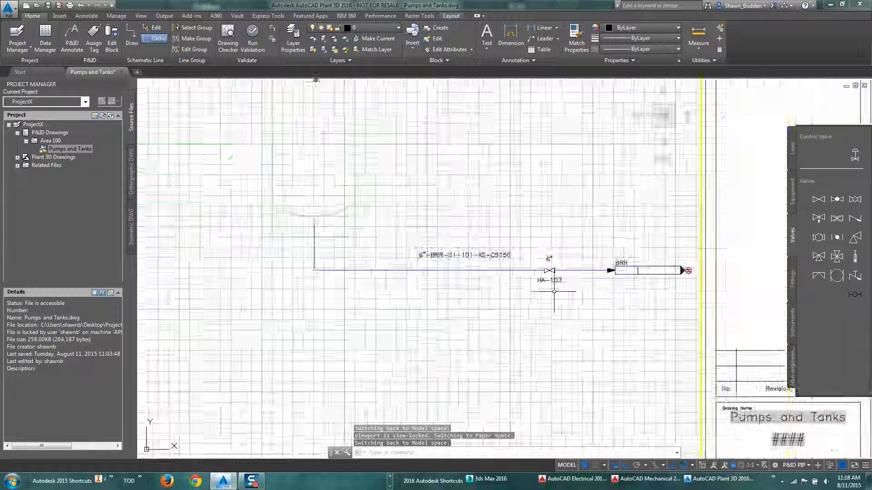
scroll(558, 294, up, 1)
scroll(334, 230, up, 2)
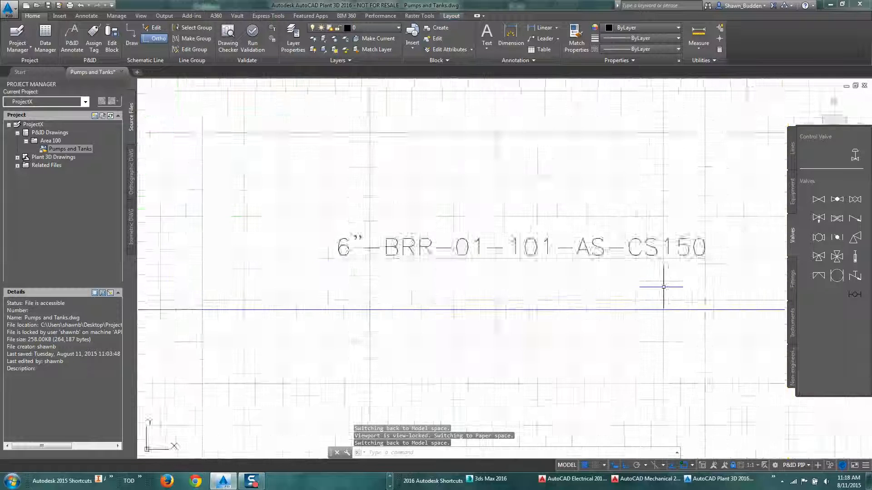
scroll(661, 285, down, 2)
middle_drag(706, 300, 542, 258)
scroll(565, 243, down, 2)
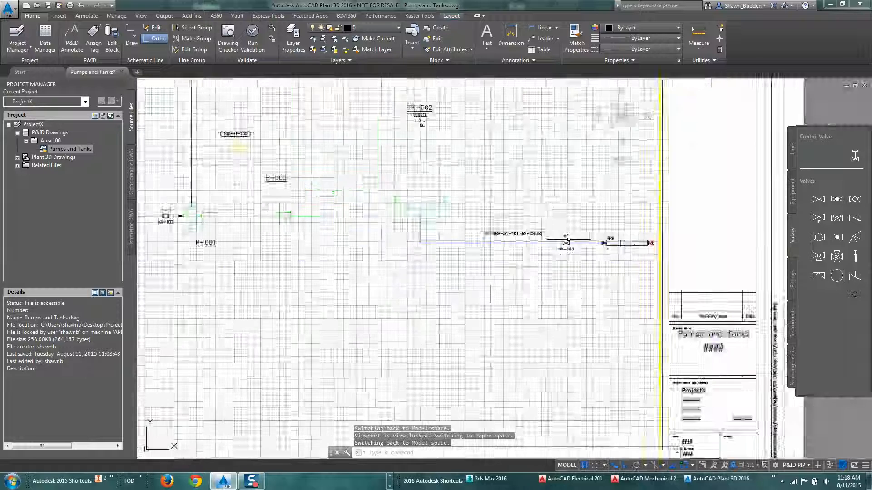
scroll(567, 241, up, 4)
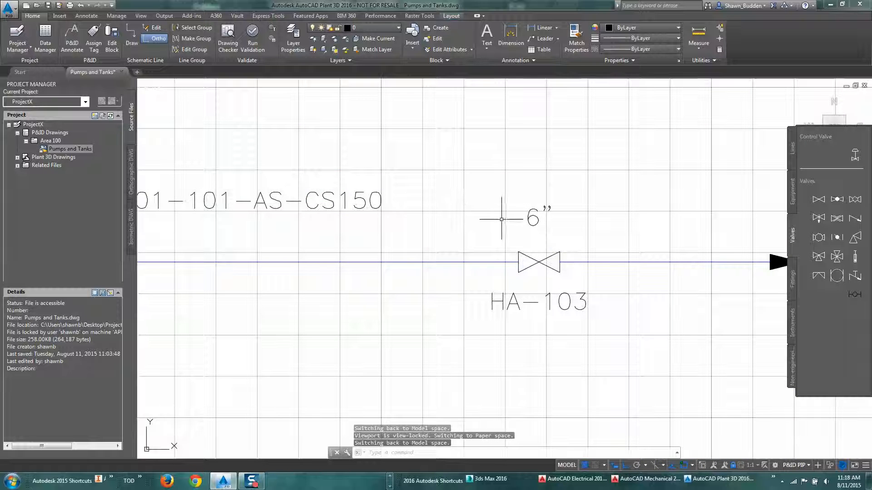
scroll(504, 229, down, 3)
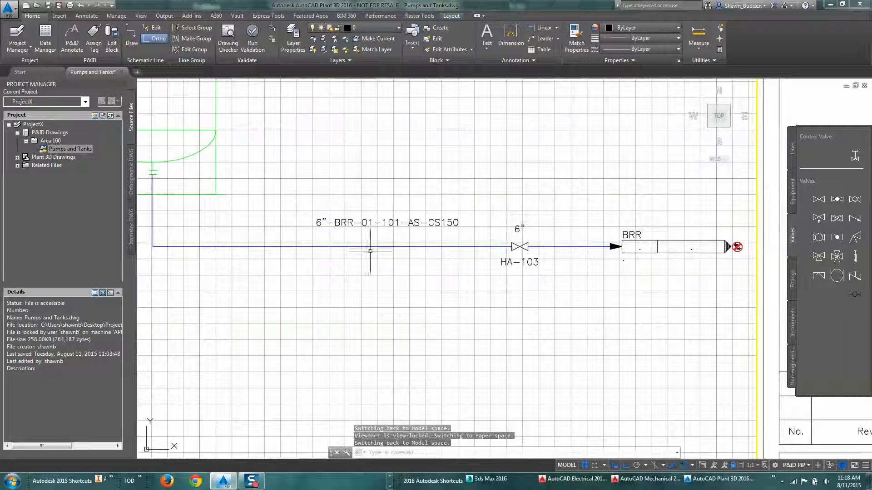
Edit the pipeline tag annotation on TK-002's bottom outlet line and set its size to 8.
click(341, 223)
double_click(341, 223)
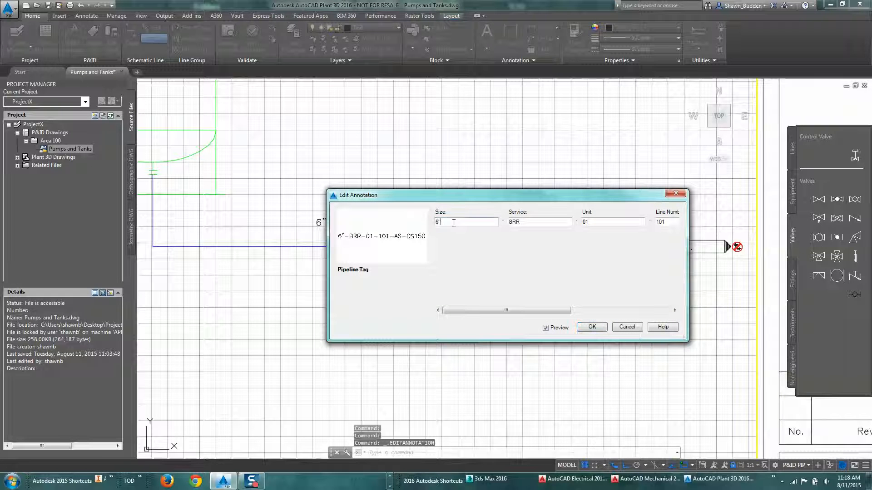
text(8)
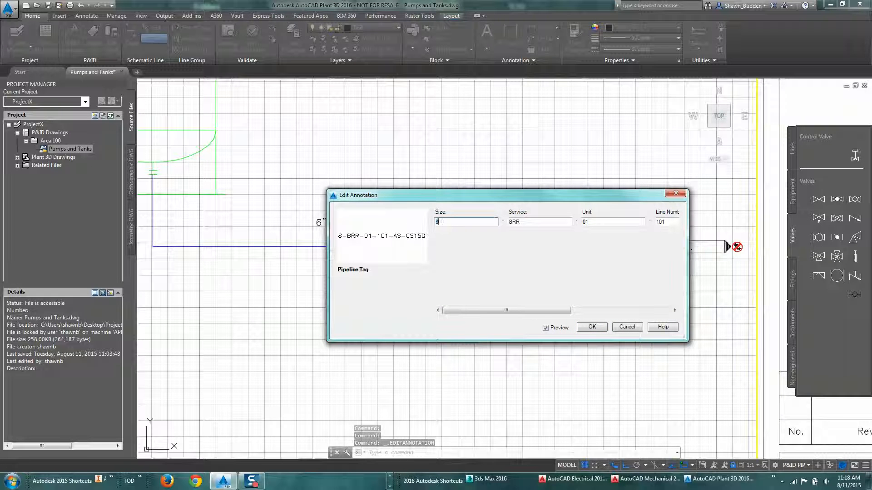
click(591, 327)
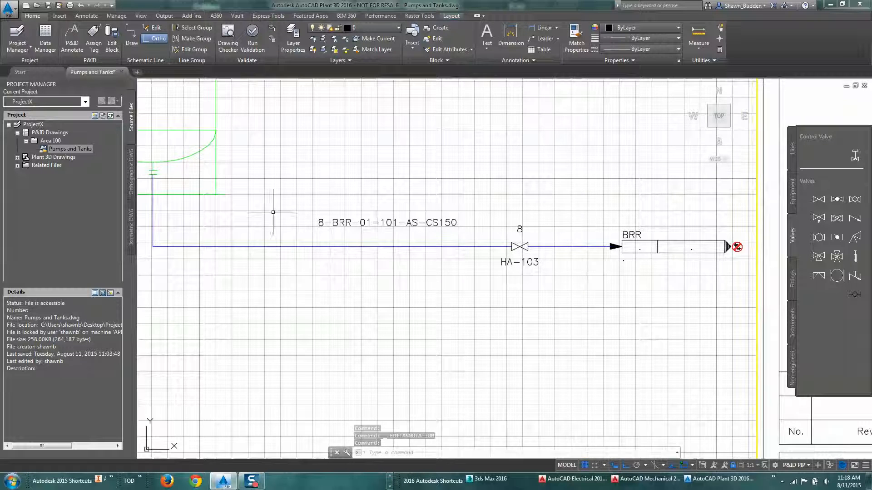
scroll(264, 220, down, 4)
mouse_move(257, 218)
middle_down()
mouse_move(517, 298)
mouse_move(552, 344)
middle_up()
scroll(504, 338, down, 3)
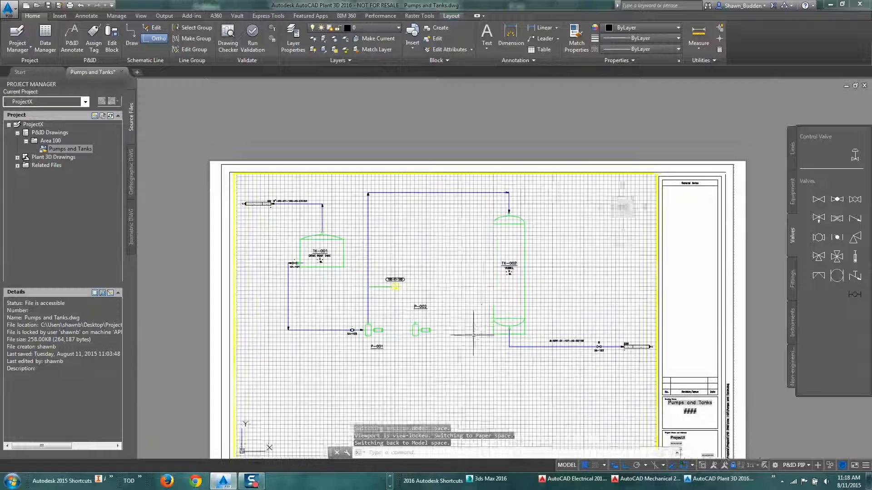